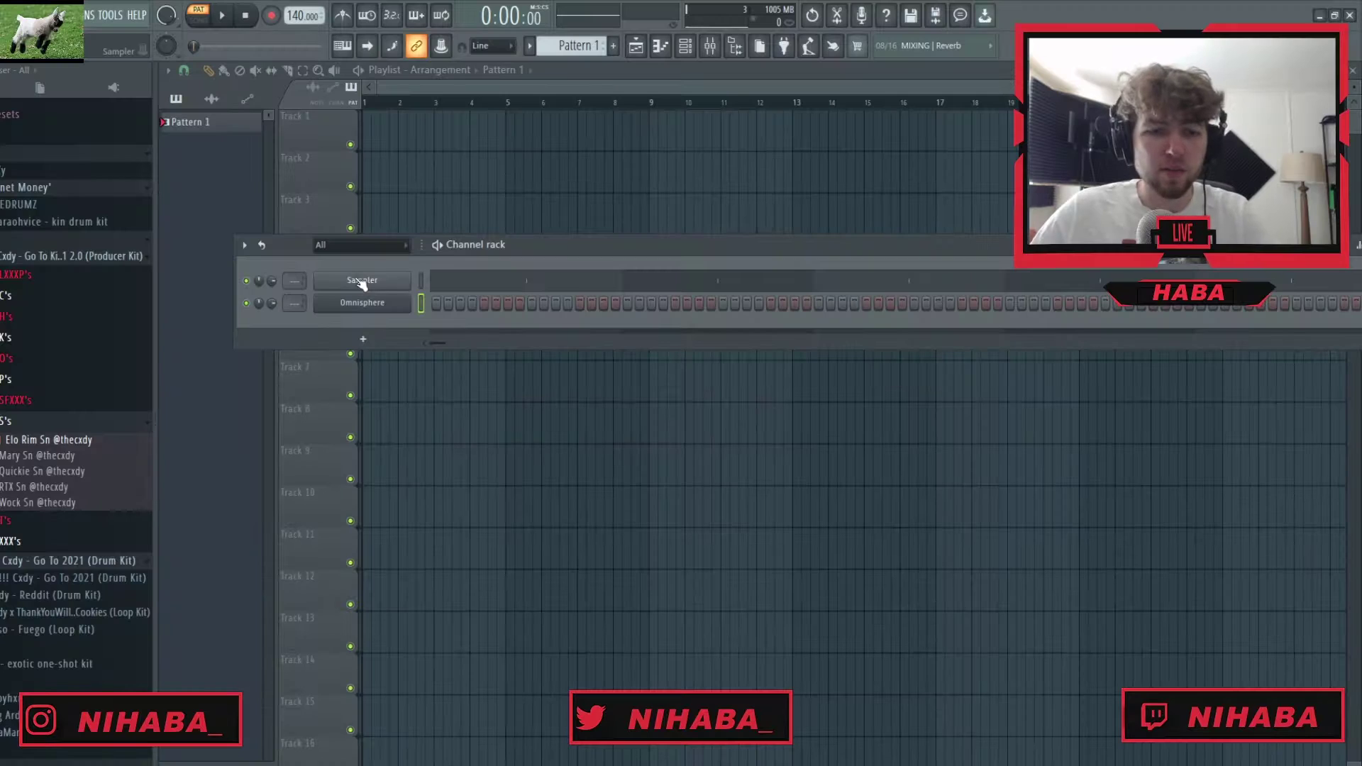
Bring up the context options for the unused Sampler channel in the Channel rack
{"action": "right_click", "coordinate": [356, 278]}
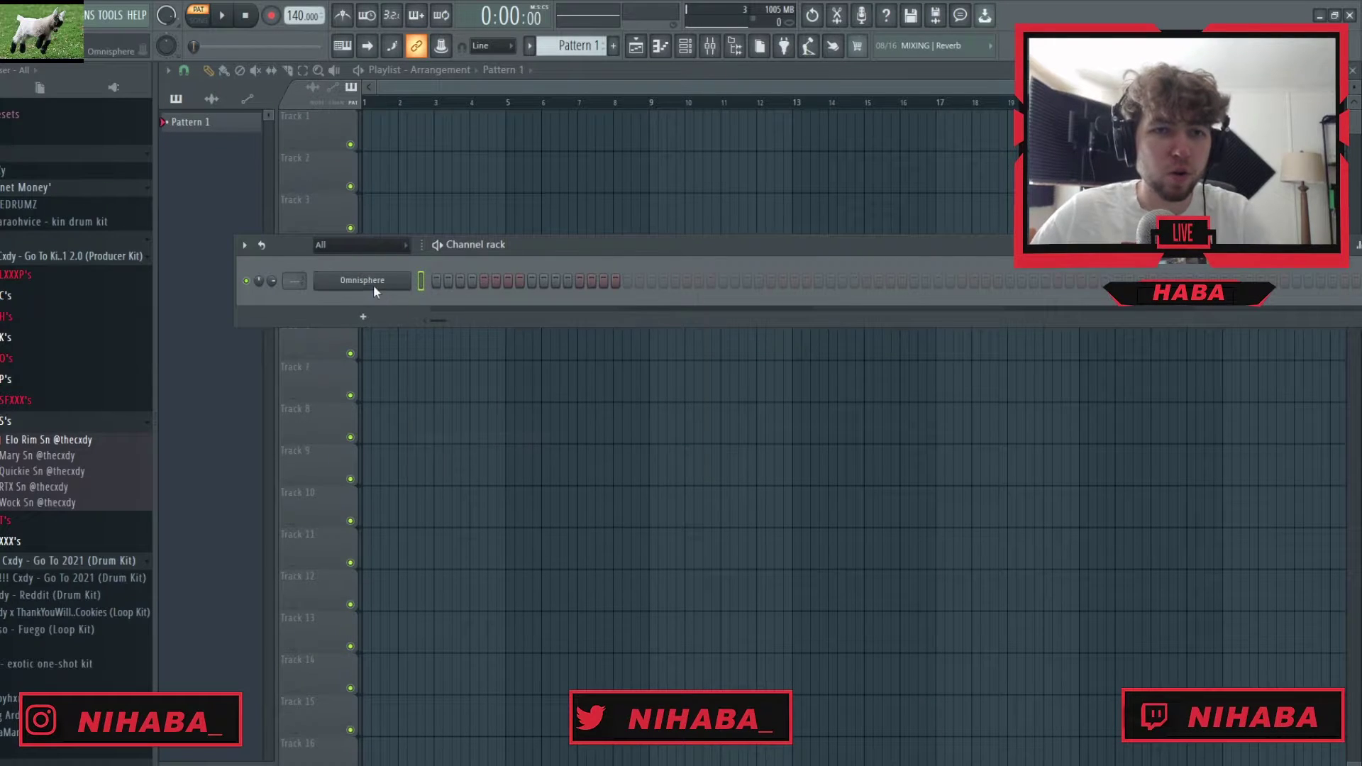
Open the Omnisphere piano roll with Minor Natural scale highlighting turned on
{"action": "right_click", "coordinate": [373, 284]}
{"action": "left_click", "coordinate": [457, 281]}
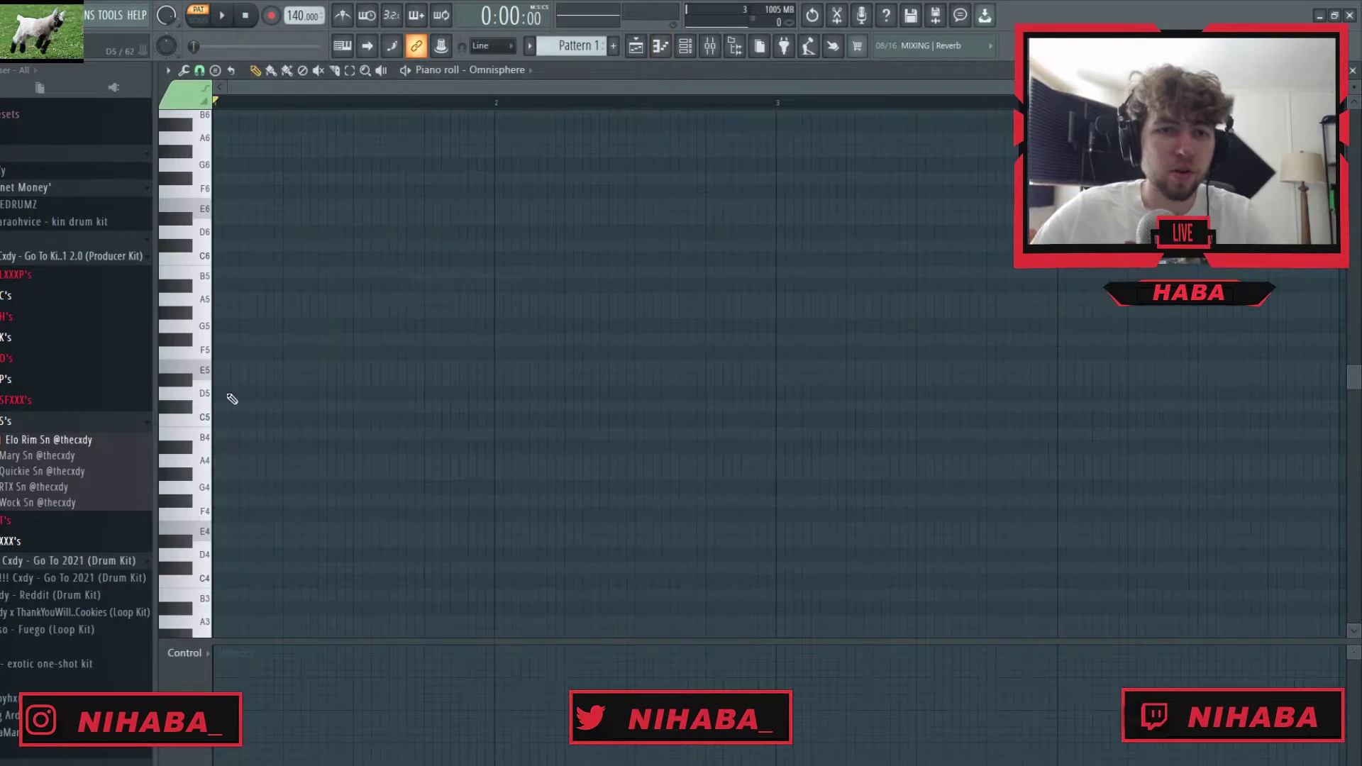
{"action": "scroll", "coordinate": [300, 500], "scroll_direction": "down", "scroll_amount": 1}
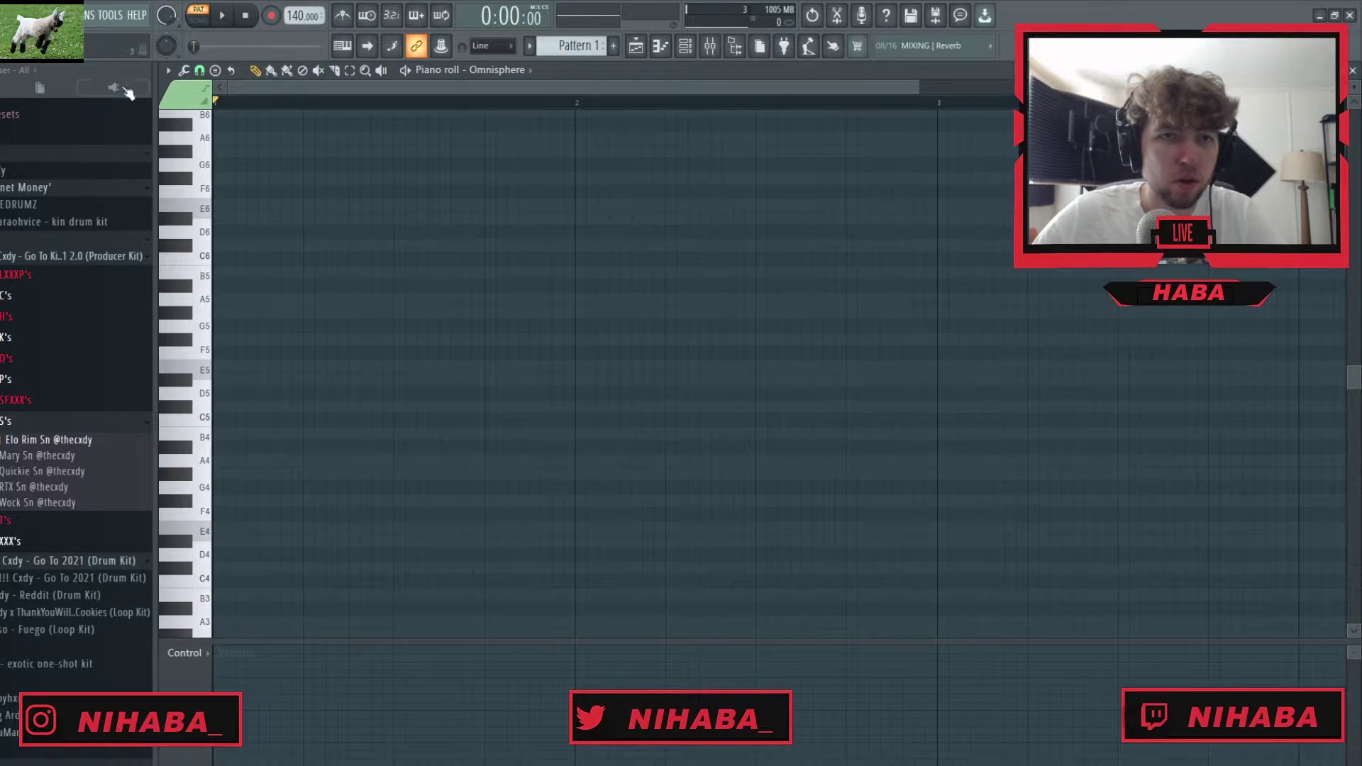
{"action": "left_click", "coordinate": [169, 71]}
{"action": "mouse_move", "coordinate": [200, 144]}
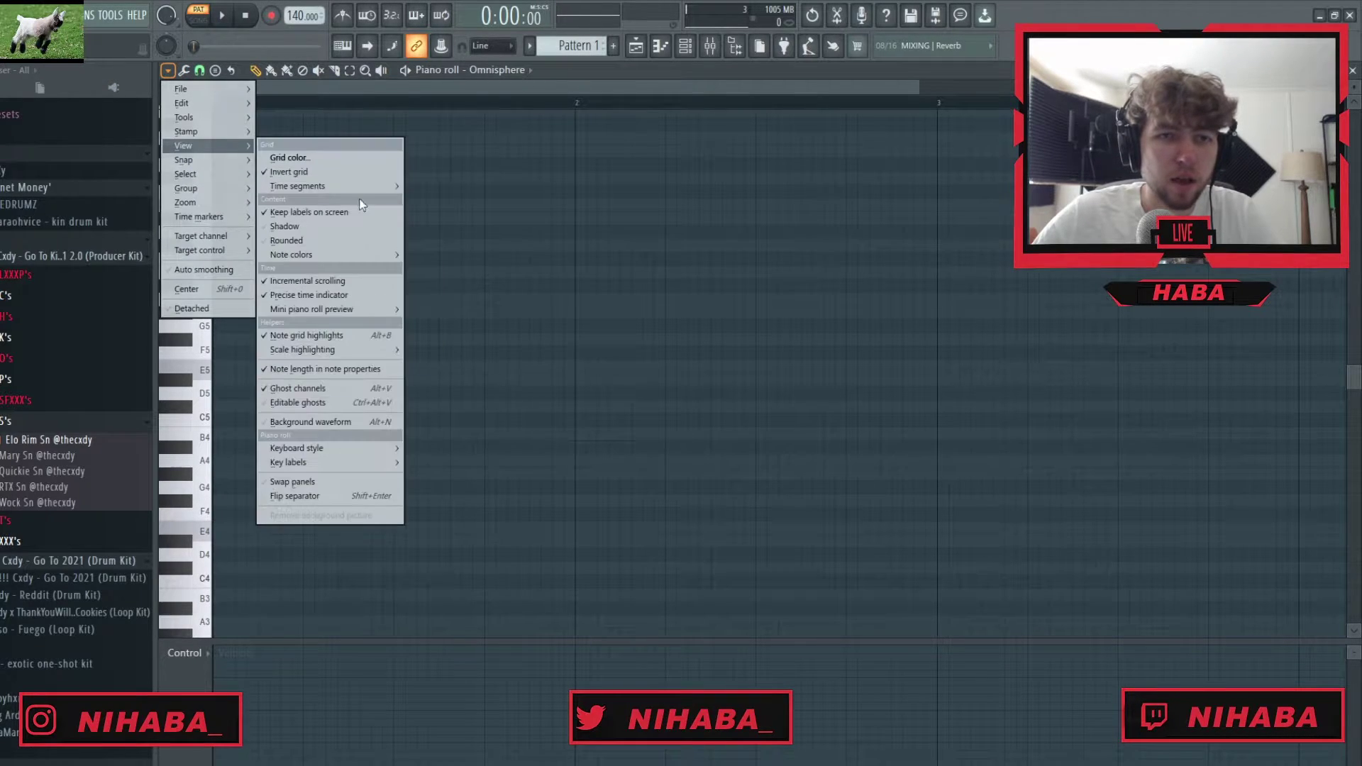
{"action": "mouse_move", "coordinate": [330, 350]}
{"action": "left_click", "coordinate": [502, 496]}
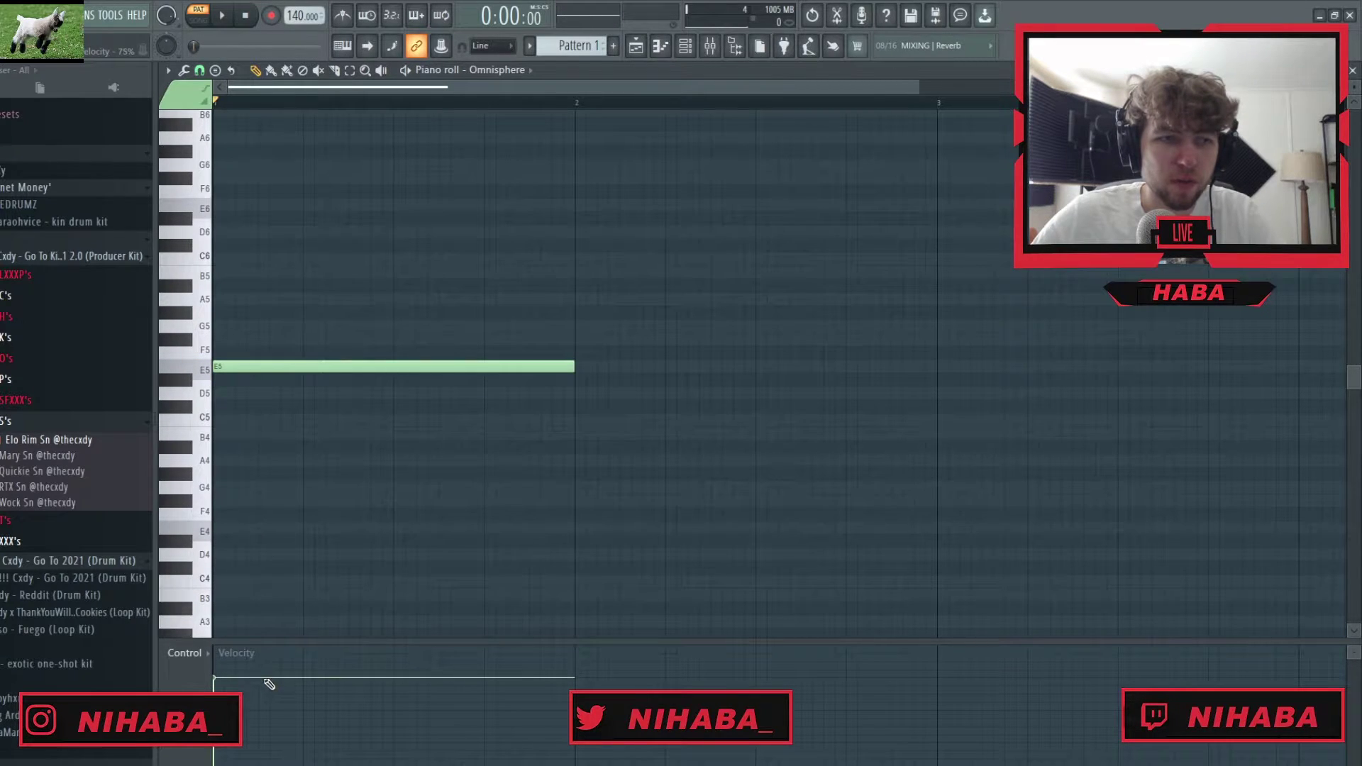
Lower the first bar-long note to E4
{"action": "left_click_drag", "start_coordinate": [294, 370], "coordinate": [249, 525]}
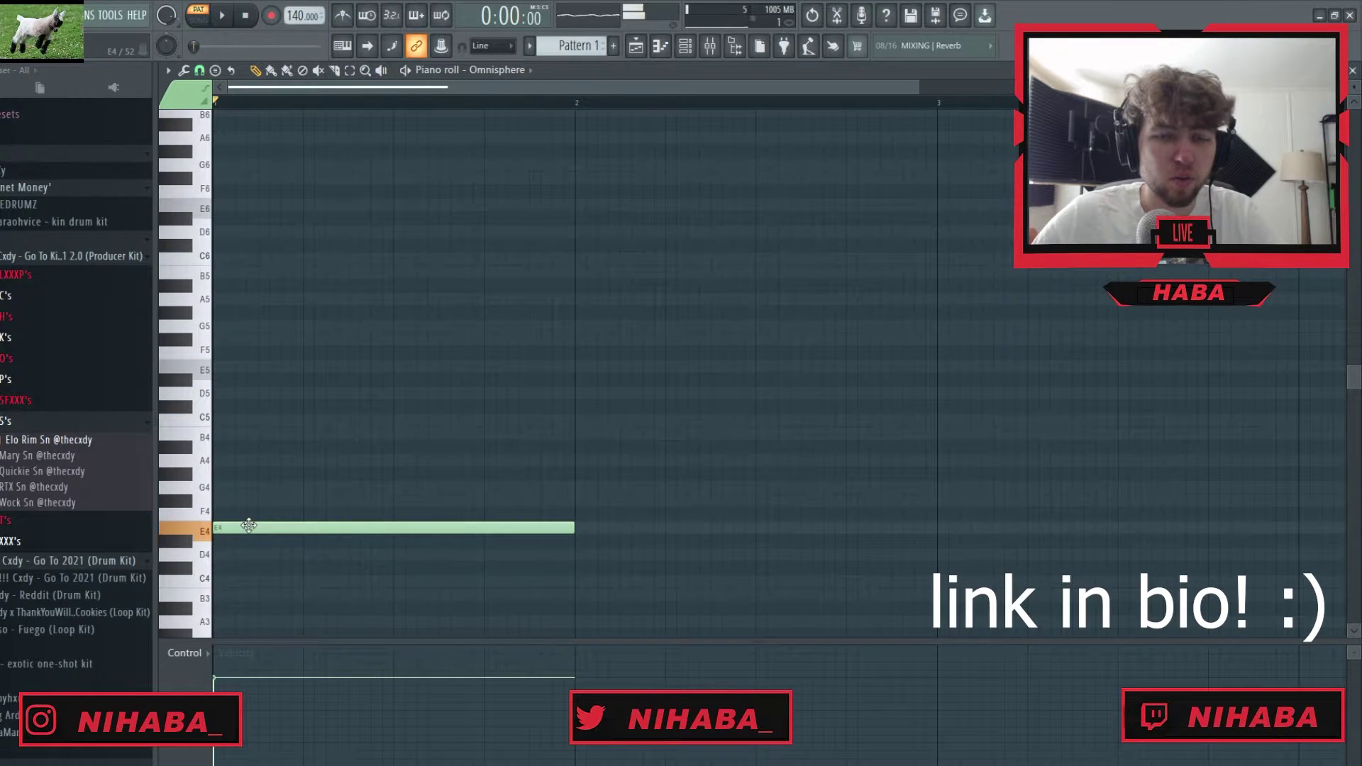
{"action": "scroll", "coordinate": [298, 573], "scroll_direction": "down", "scroll_amount": 2}
{"action": "scroll", "coordinate": [267, 592], "scroll_direction": "down", "scroll_amount": 2}
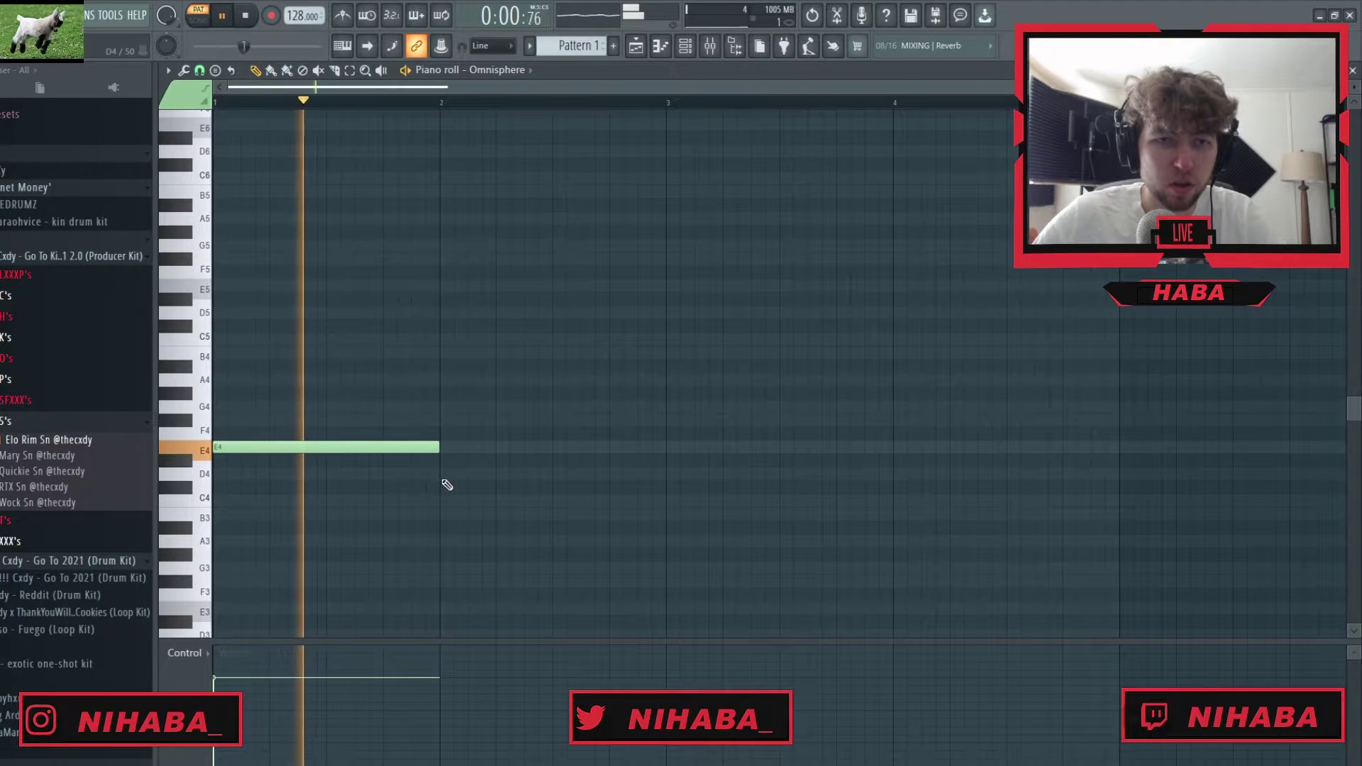
Add B3, C4 and D4 root notes across bars 2–4, aligning D4 to bar 4's start
{"action": "left_click", "coordinate": [447, 514]}
{"action": "left_click", "coordinate": [703, 500]}
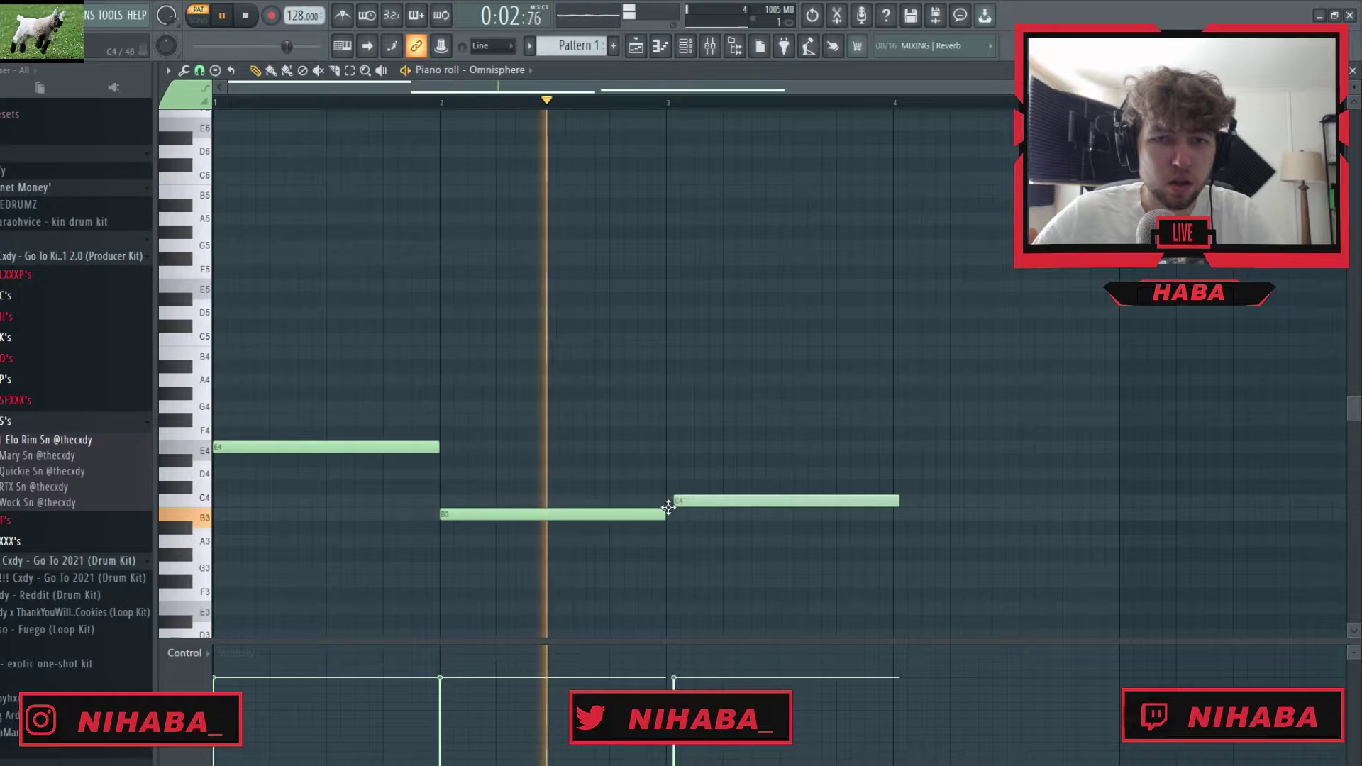
{"action": "left_click", "coordinate": [900, 475]}
{"action": "left_click_drag", "start_coordinate": [896, 478], "coordinate": [889, 478]}
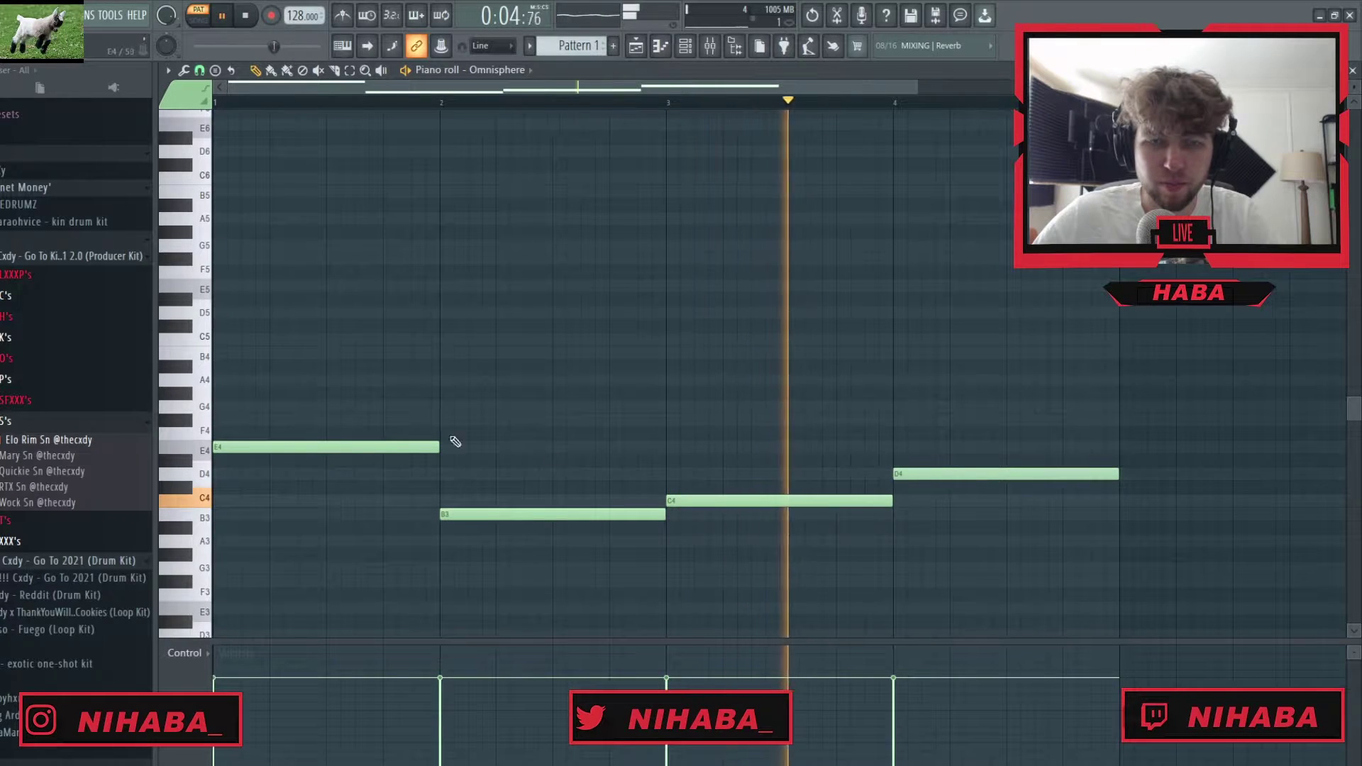
Stack chord tones: G4 and B4 in bar 1, D4 in bar 2, F#4 and A4 in bar 4
{"action": "left_click", "coordinate": [281, 408]}
{"action": "left_click", "coordinate": [289, 354]}
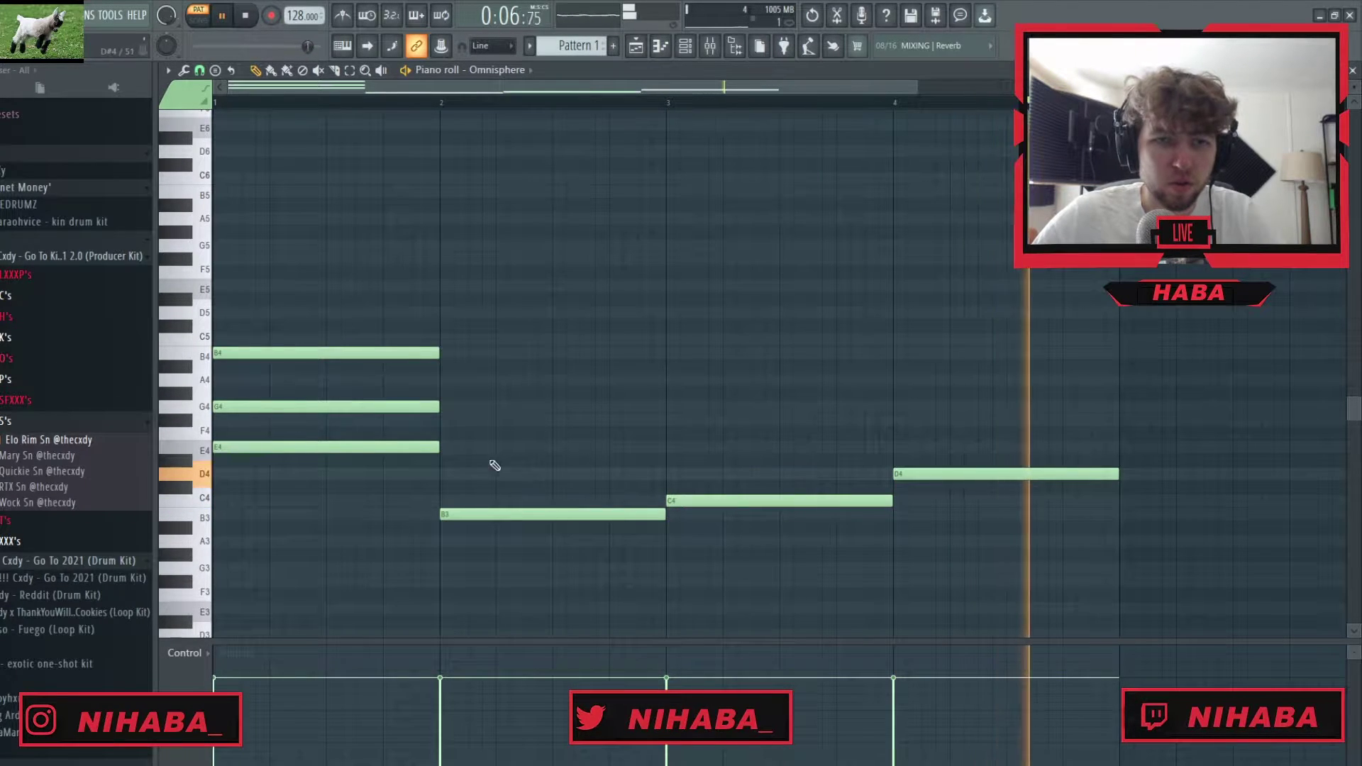
{"action": "left_click", "coordinate": [448, 473]}
{"action": "key", "text": "space"}
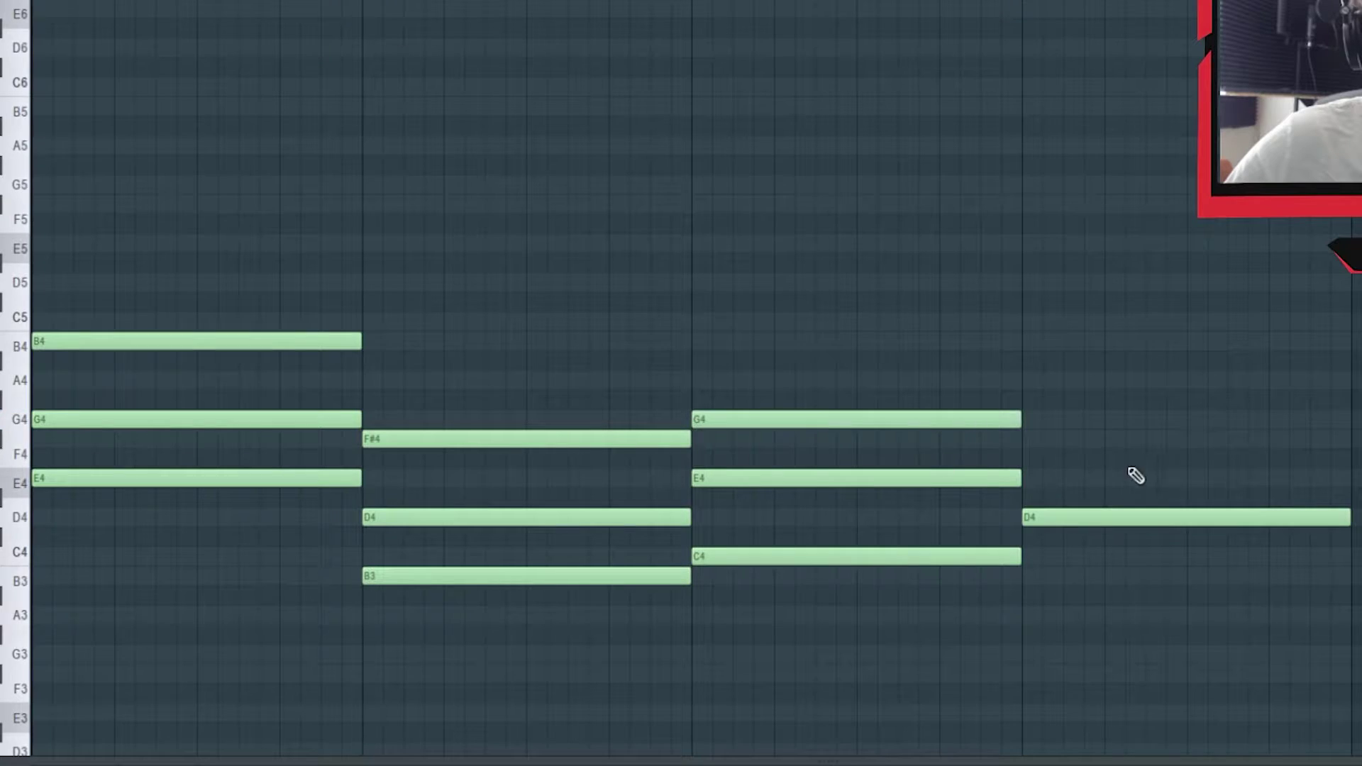
{"action": "left_click", "coordinate": [902, 421]}
{"action": "key", "text": "space"}
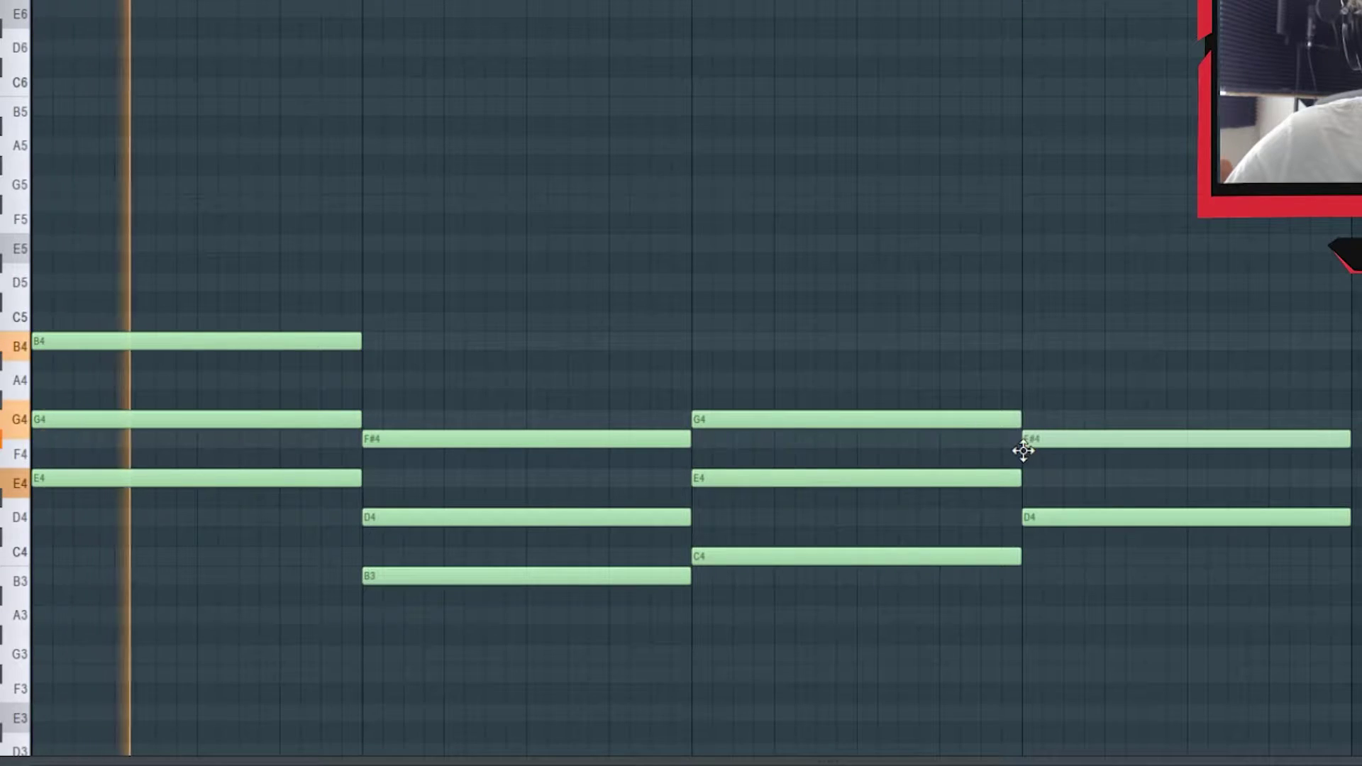
{"action": "left_click", "coordinate": [1049, 400]}
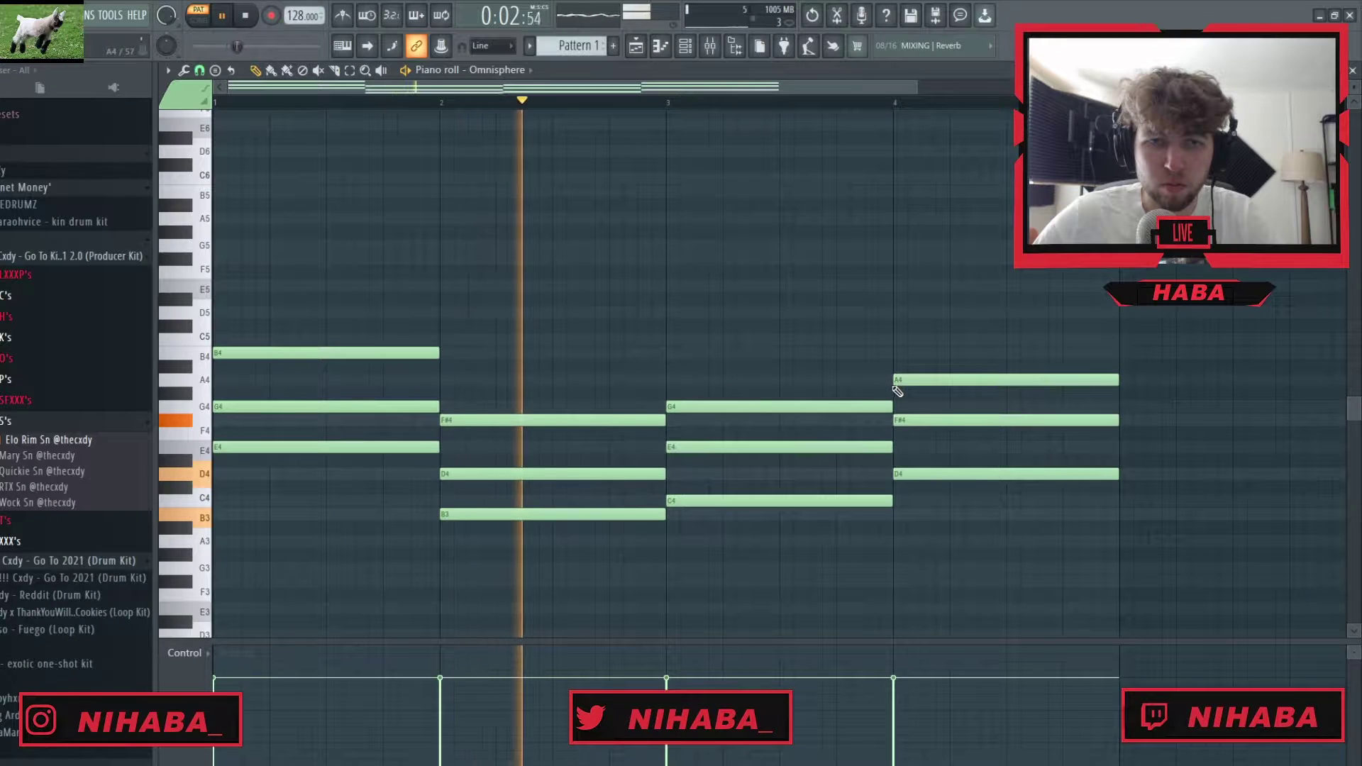
{"action": "key", "text": "space"}
{"action": "key", "text": "space"}
Delete the extra D4, E4 and F#4 notes from bars 2, 3 and 4
{"action": "right_click", "coordinate": [499, 474]}
{"action": "right_click", "coordinate": [802, 447]}
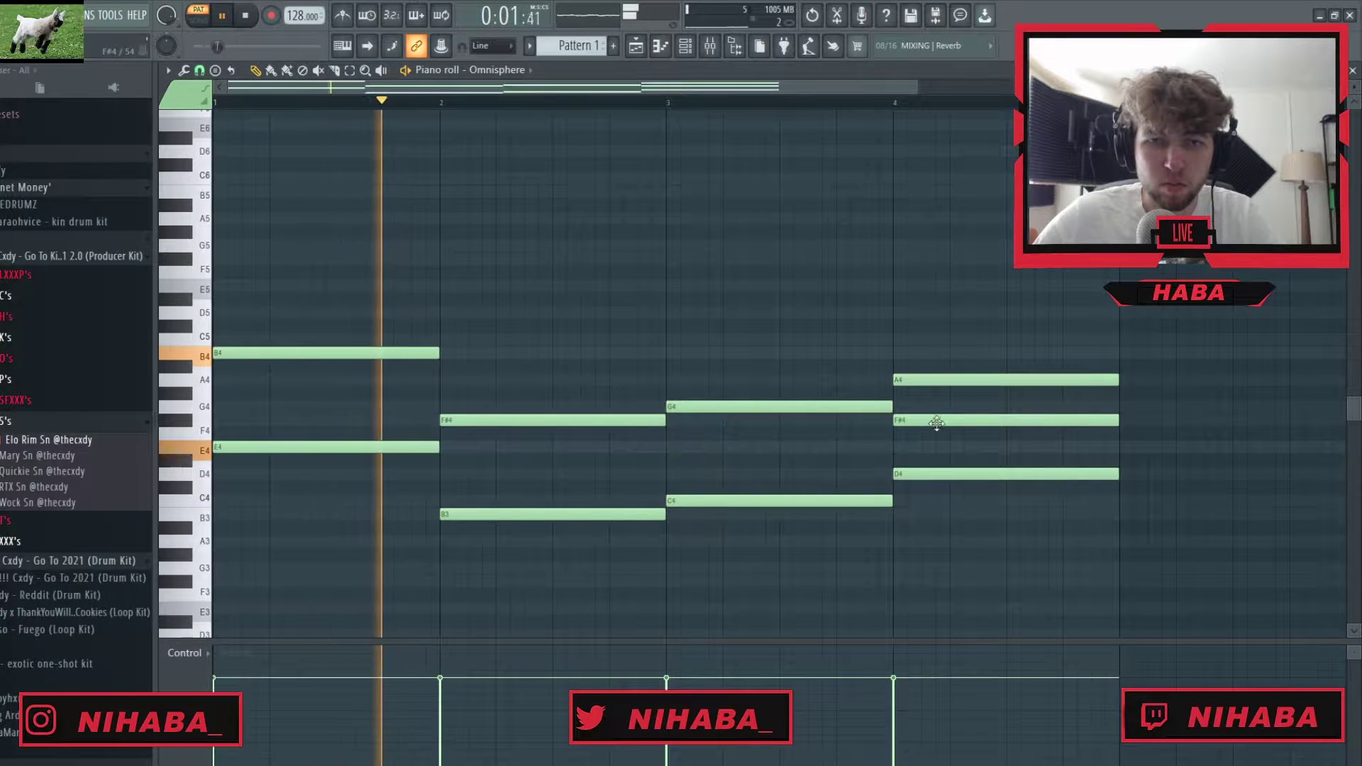
{"action": "right_click", "coordinate": [934, 420]}
{"action": "scroll", "coordinate": [582, 583], "scroll_direction": "down", "scroll_amount": 2}
{"action": "scroll", "coordinate": [455, 526], "scroll_direction": "down", "scroll_amount": 2}
Double the lower chord notes an octave down, then transpose the whole progression up an octave
{"action": "left_click_drag", "start_coordinate": [276, 374], "coordinate": [806, 452]}
{"action": "left_click", "coordinate": [319, 368], "text": "ctrl+shift"}
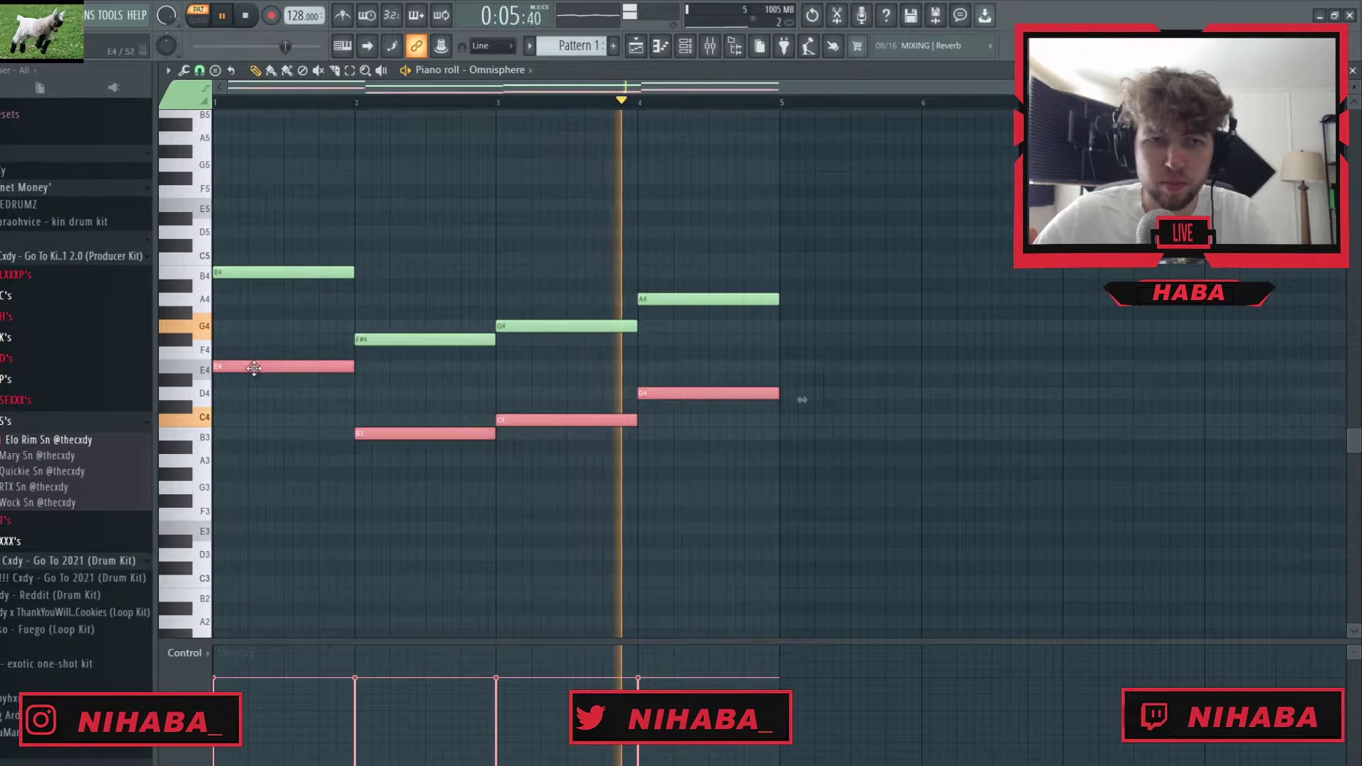
{"action": "key", "text": "ctrl+c"}
{"action": "key", "text": "ctrl+v"}
{"action": "key", "text": "ctrl+Down"}
{"action": "left_click", "coordinate": [520, 501], "text": "ctrl"}
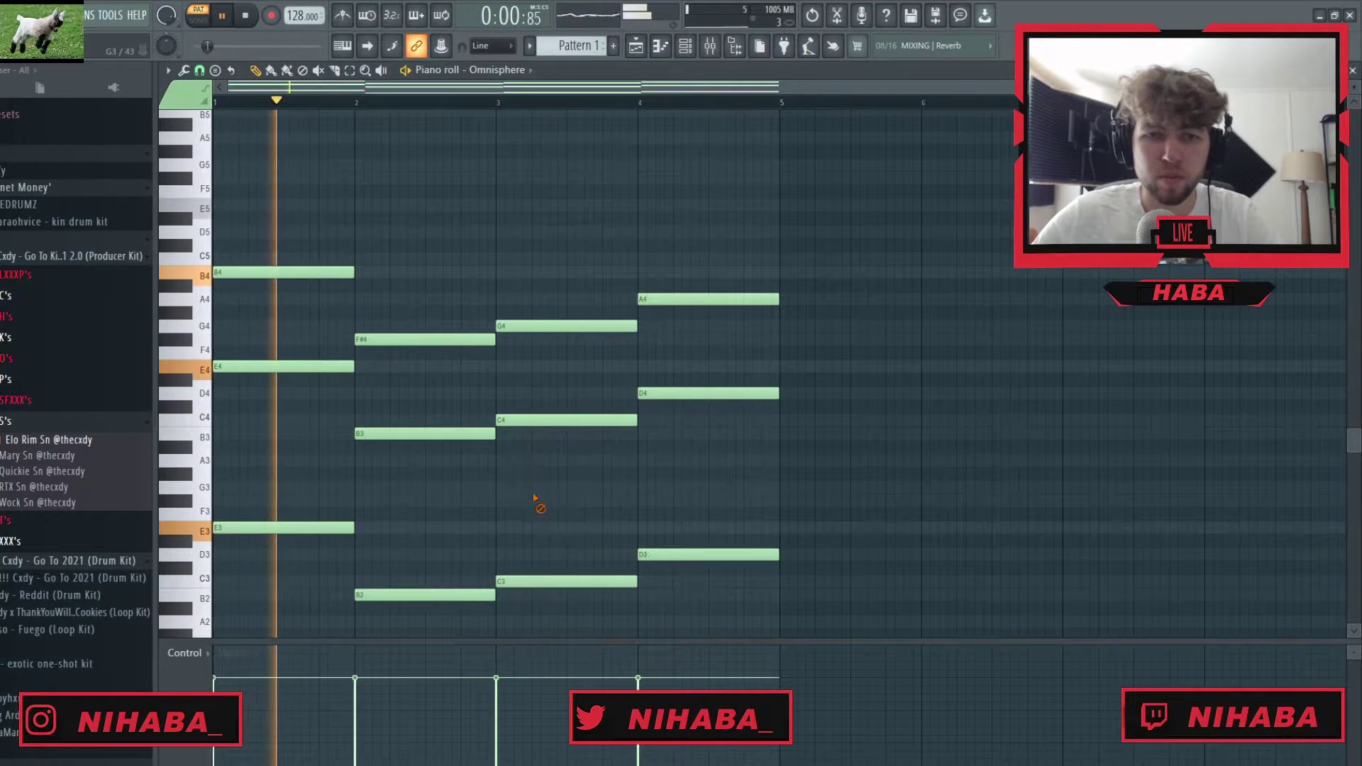
{"action": "key", "text": "ctrl+Up"}
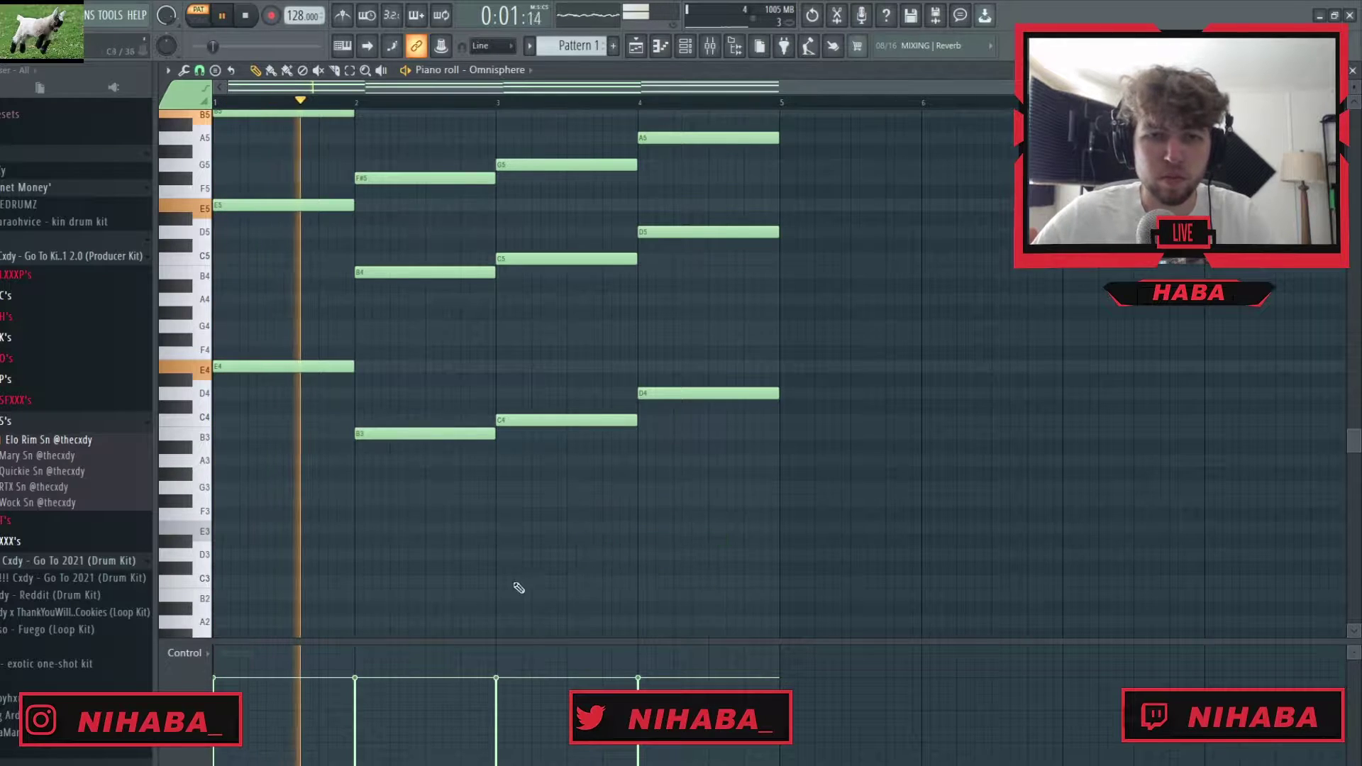
{"action": "scroll", "coordinate": [496, 589], "scroll_direction": "up", "scroll_amount": 3}
{"action": "key", "text": "F6"}
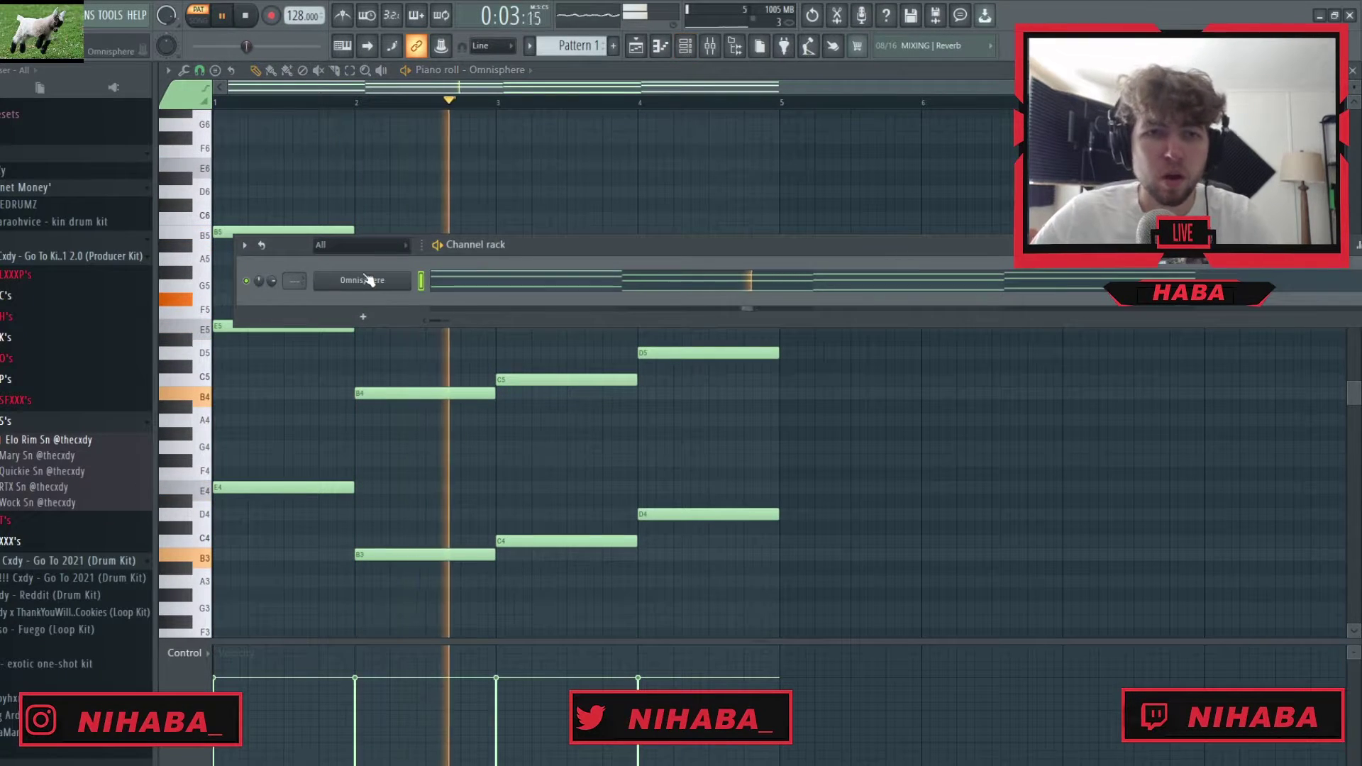
Switch the Omnisphere chord channel to the KEYS - stay patch
{"action": "left_click", "coordinate": [369, 279]}
{"action": "scroll", "coordinate": [325, 670], "scroll_direction": "down", "scroll_amount": 2}
{"action": "left_click", "coordinate": [297, 658]}
{"action": "key", "text": "Escape"}
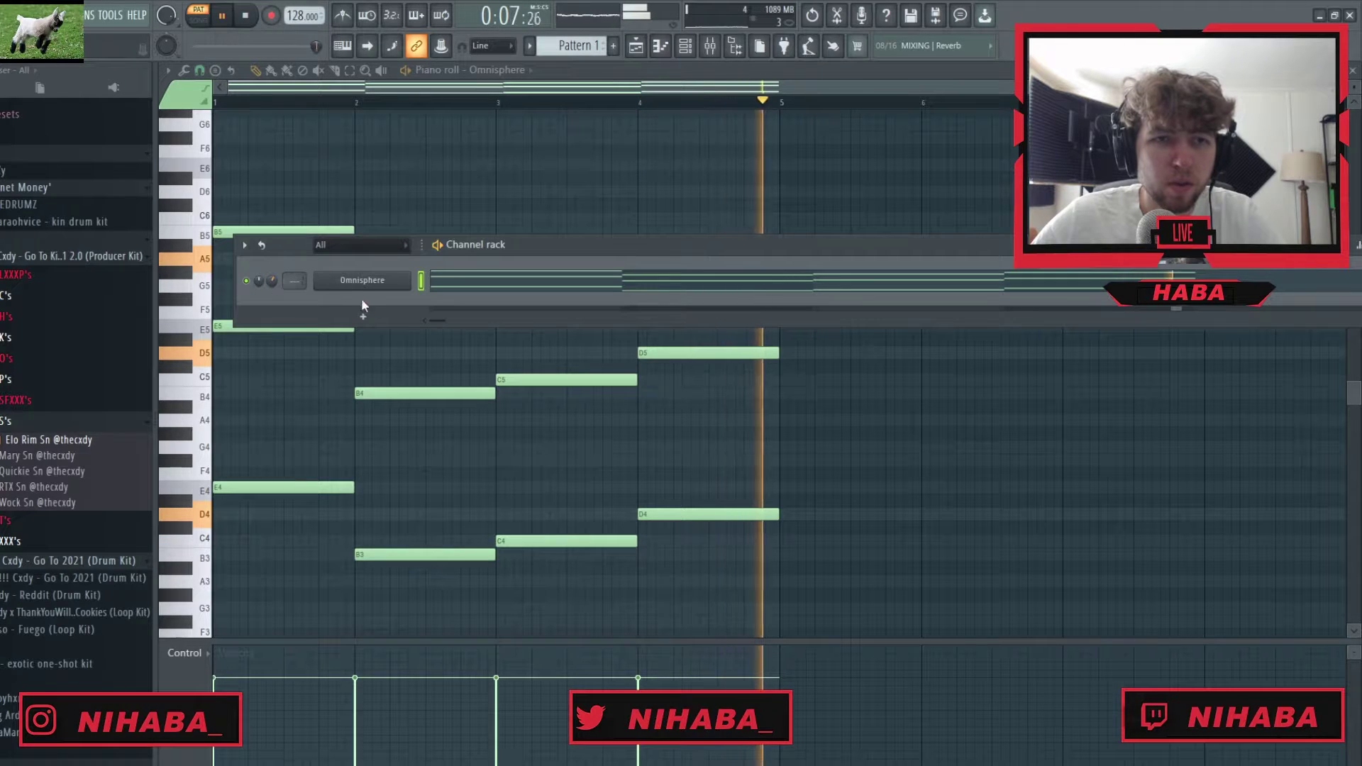
Add an Analog Lab V channel and bring up its piano roll
{"action": "left_click", "coordinate": [363, 316]}
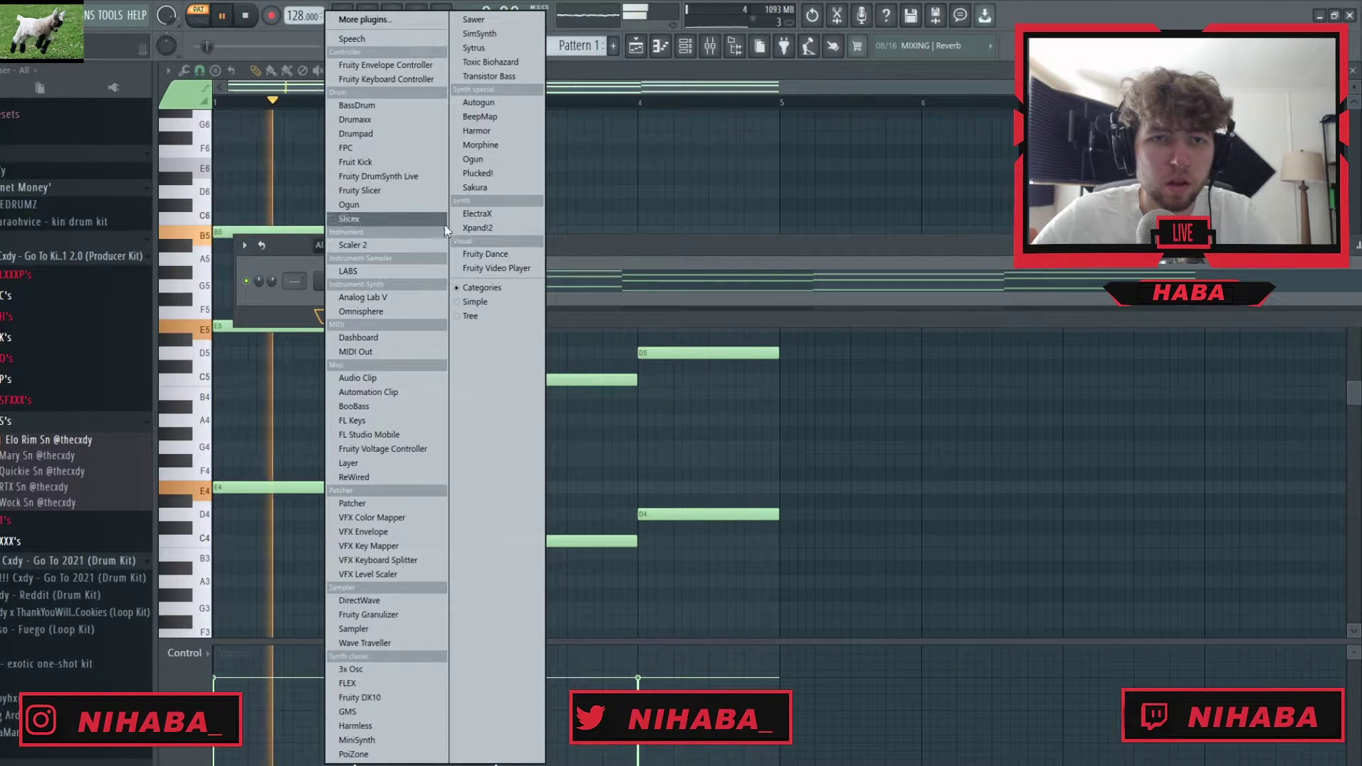
{"action": "left_click", "coordinate": [394, 298]}
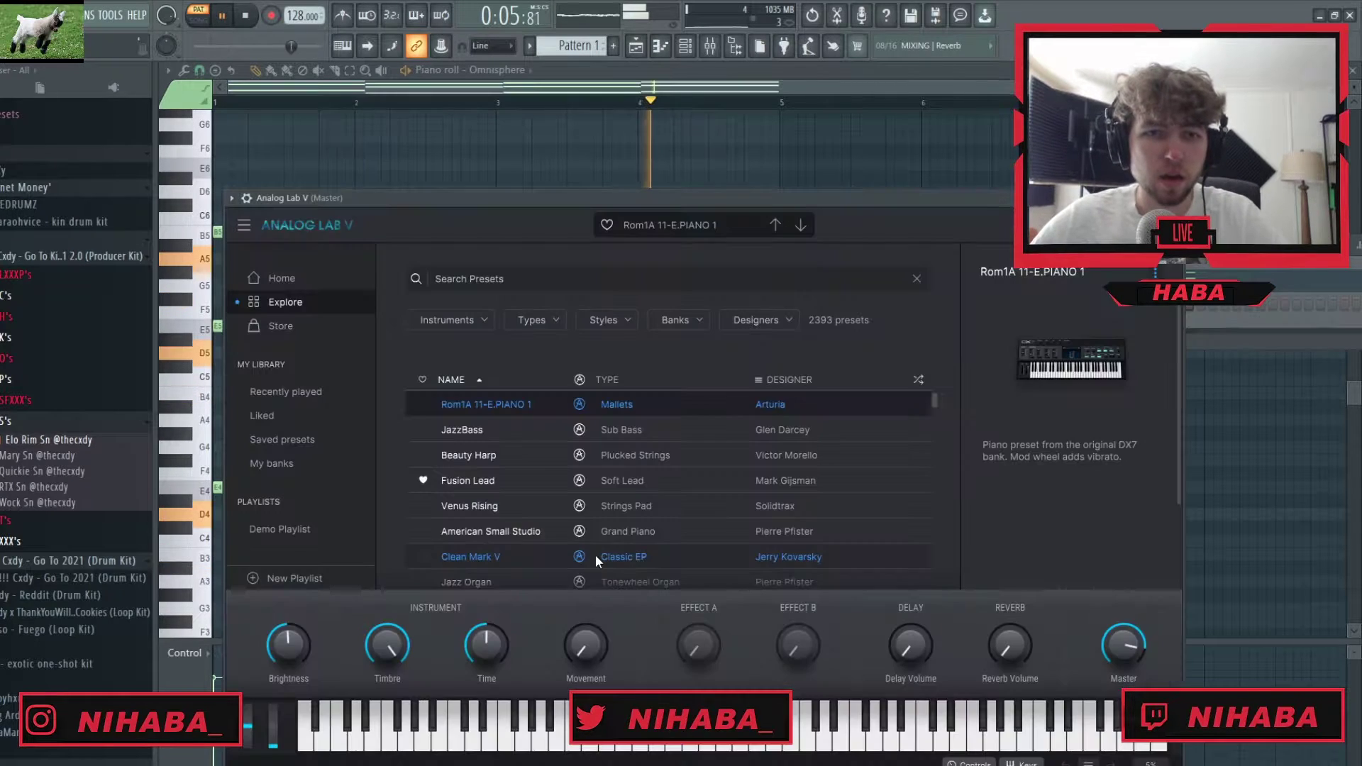
{"action": "left_click", "coordinate": [447, 320]}
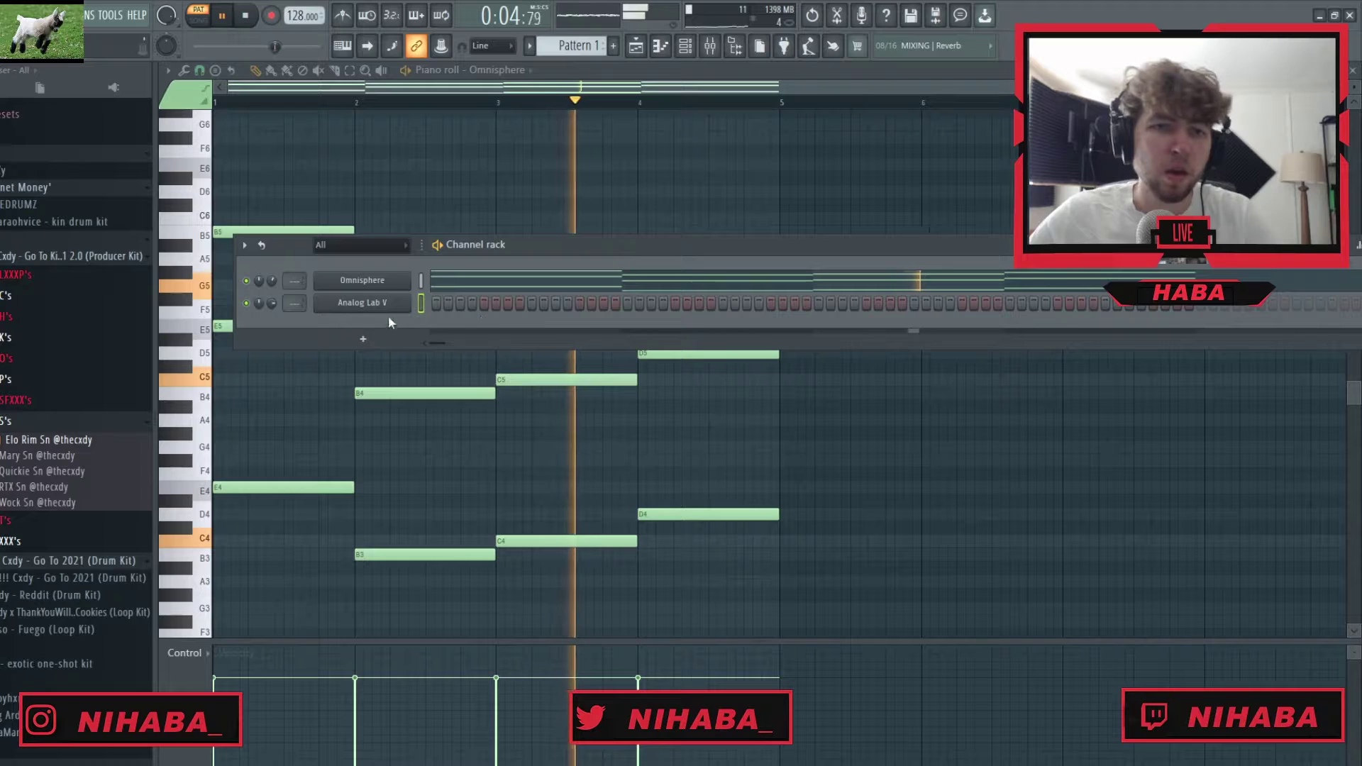
{"action": "right_click", "coordinate": [398, 303]}
{"action": "left_click", "coordinate": [433, 304]}
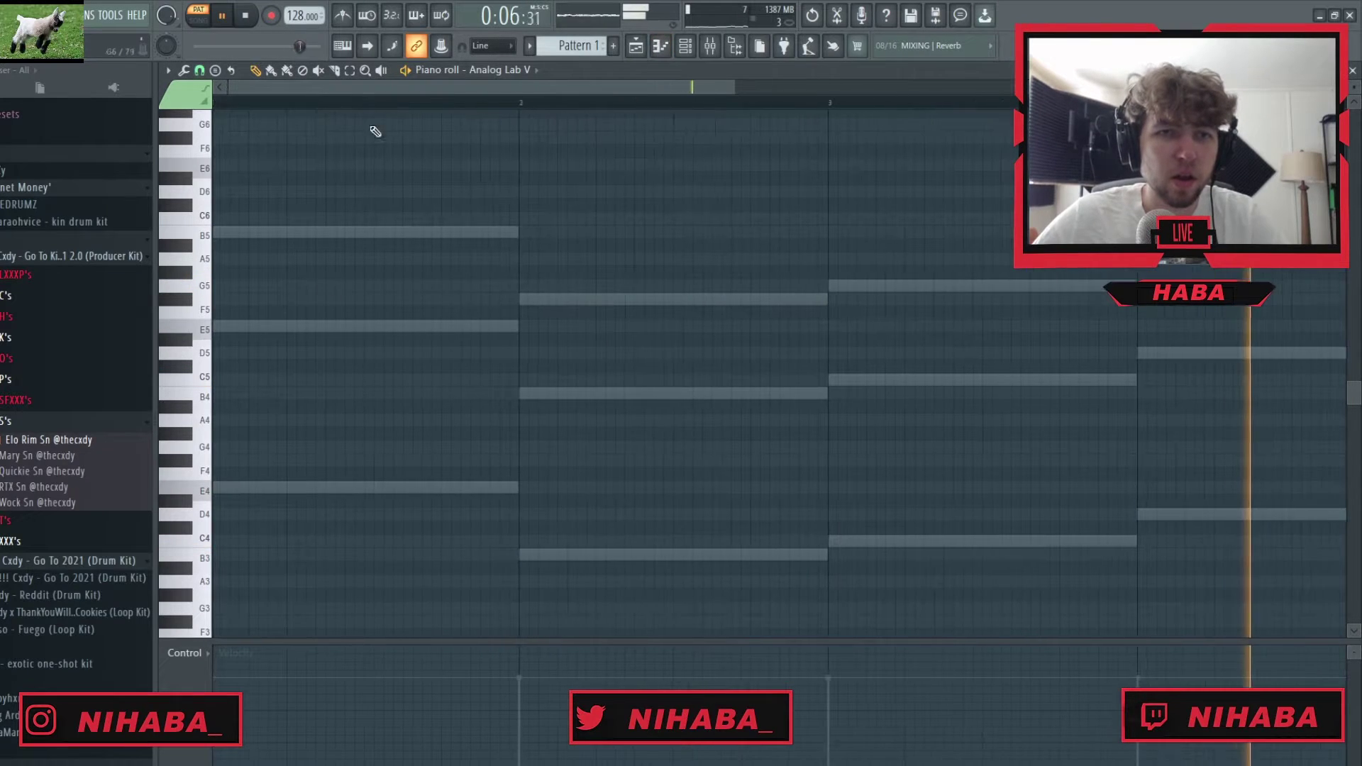
Set note snap to quarter steps and lengthen the D6 melody note
{"action": "scroll", "coordinate": [207, 380], "scroll_direction": "up", "scroll_amount": 4}
{"action": "left_click", "coordinate": [199, 70]}
{"action": "key", "text": "space"}
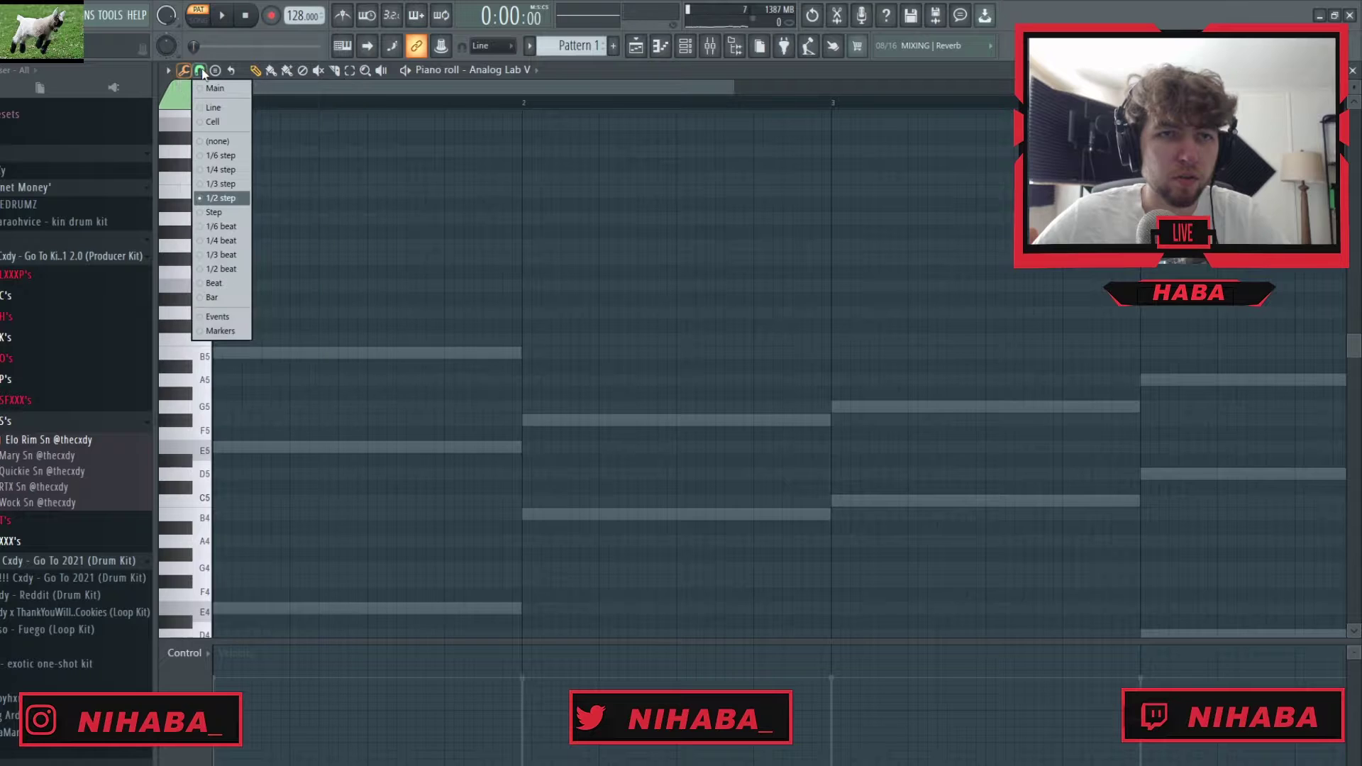
{"action": "left_click", "coordinate": [222, 171]}
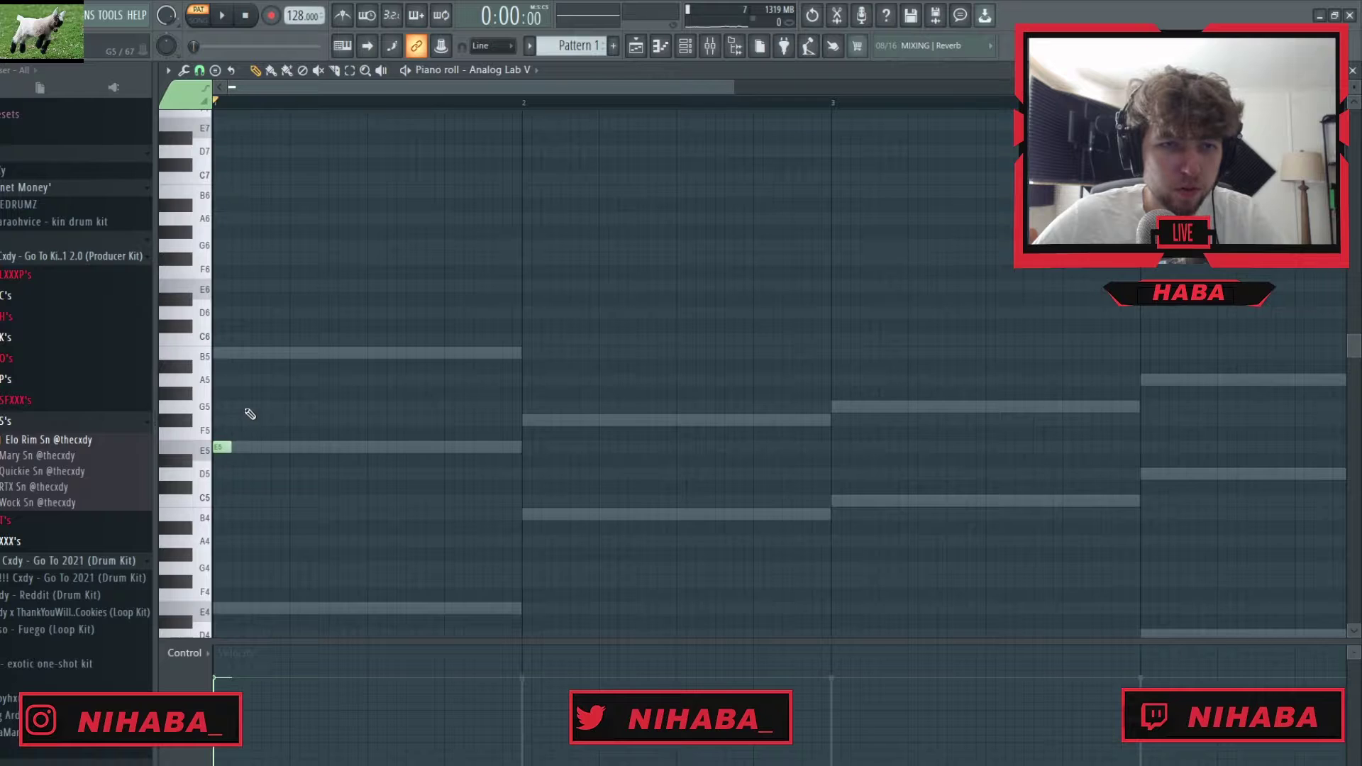
{"action": "key", "text": "space"}
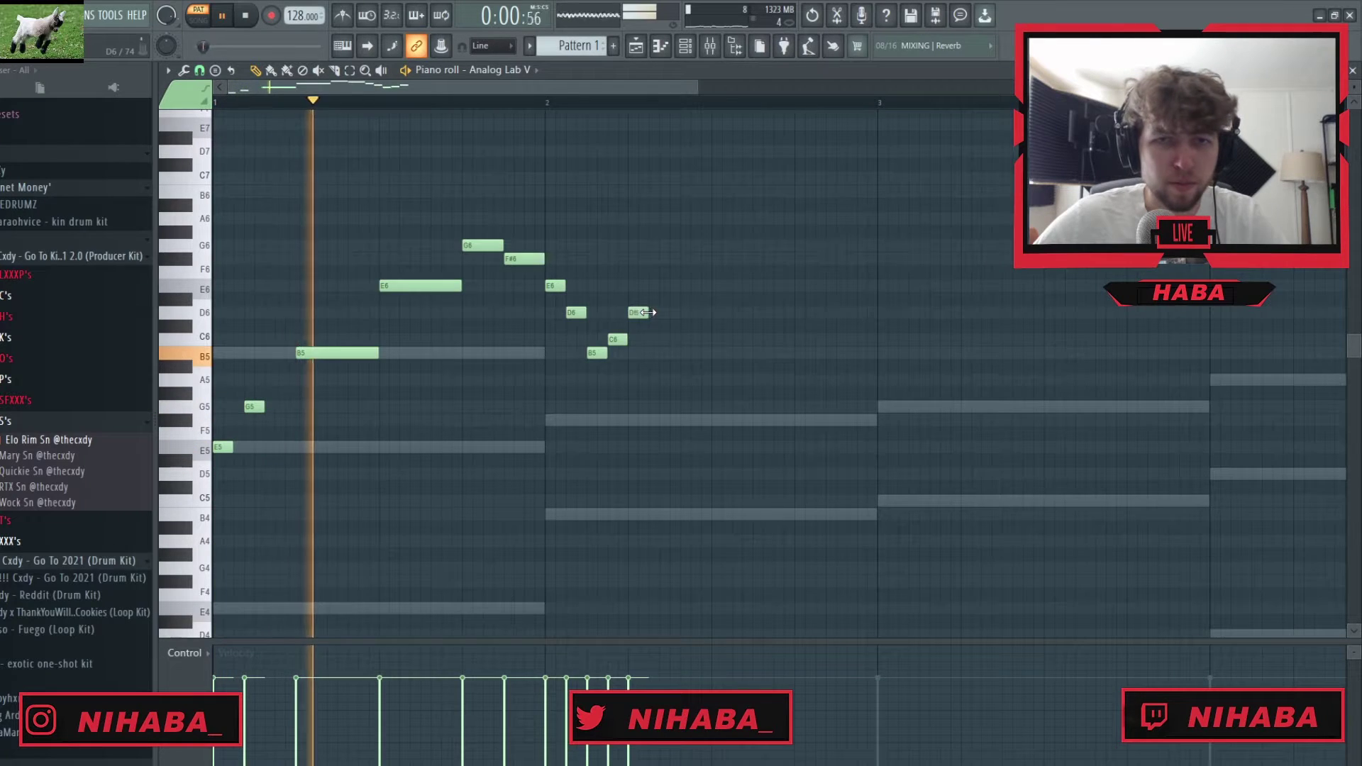
{"action": "left_click_drag", "start_coordinate": [650, 313], "coordinate": [790, 324]}
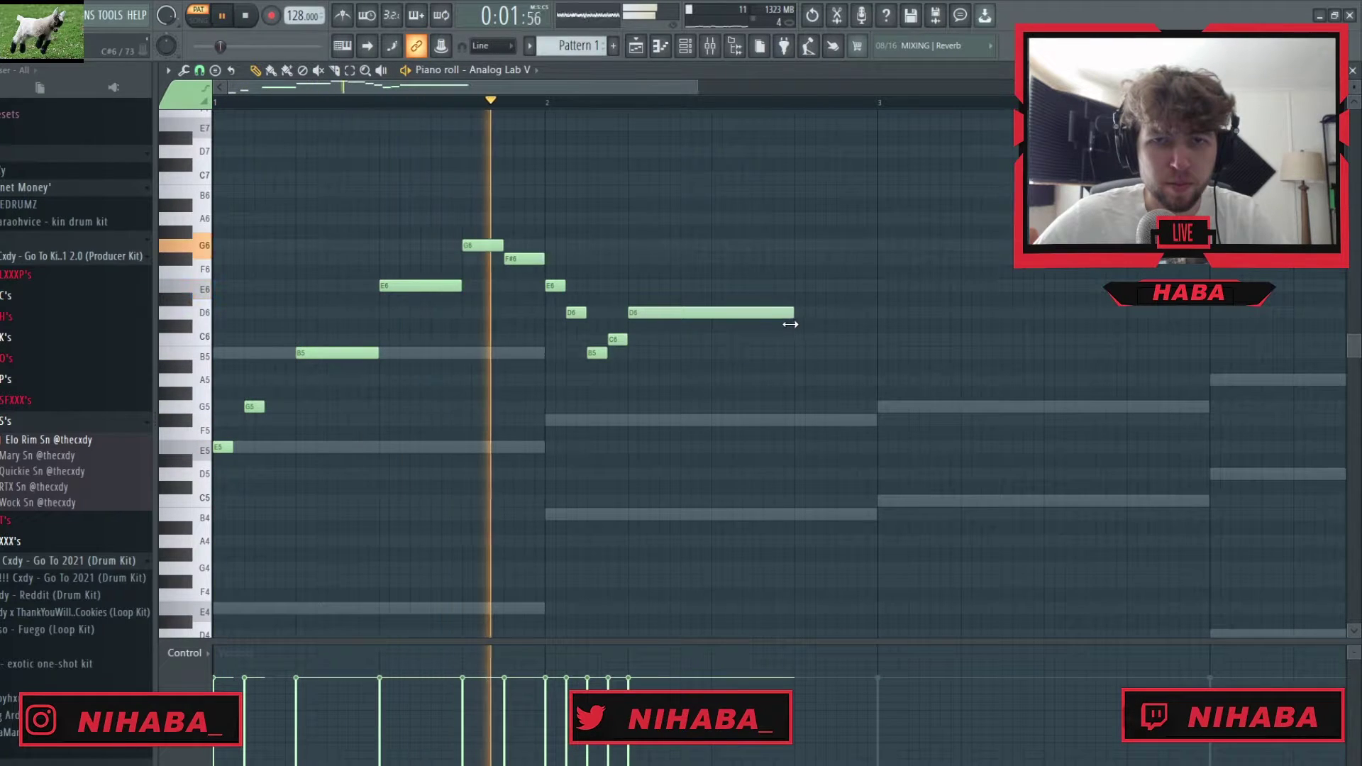
{"action": "key", "text": "space"}
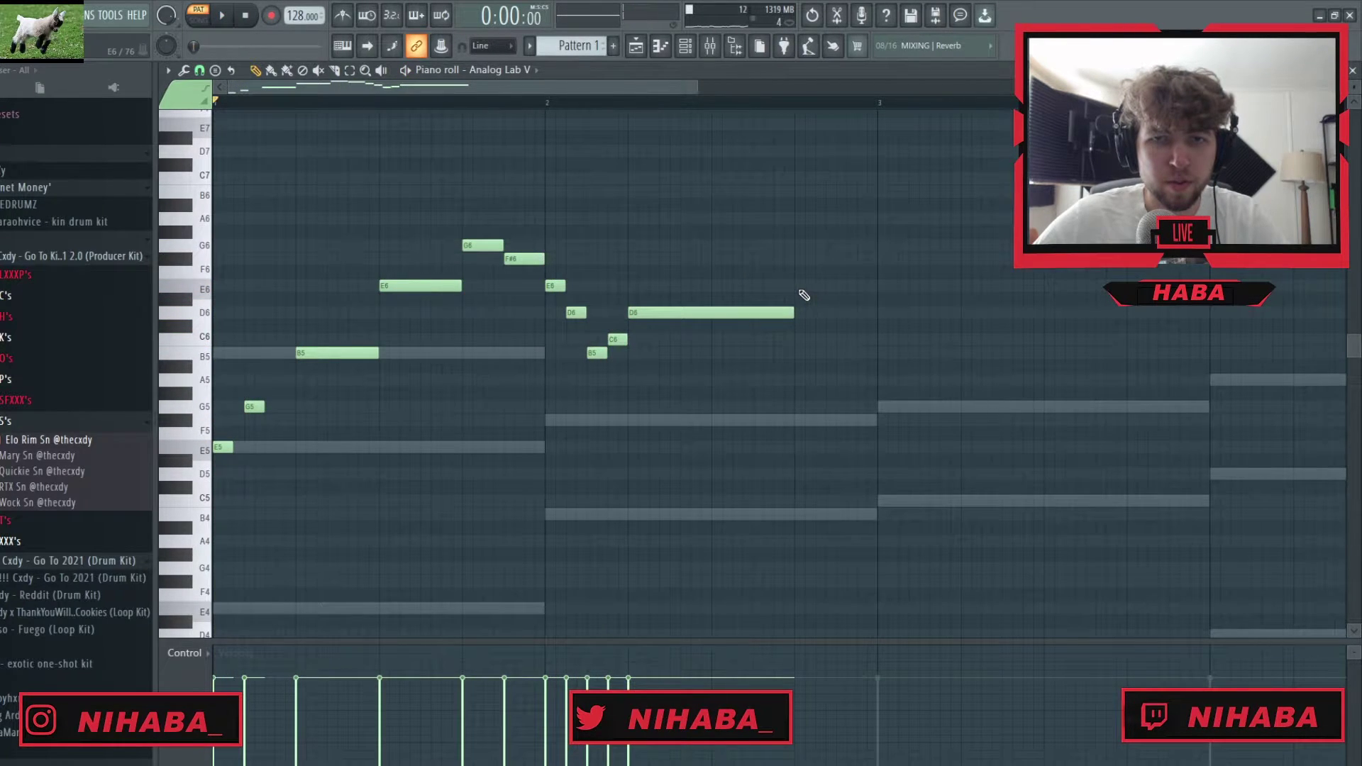
Add a high note in bar 3, delete the stray A6, and extend B6 to the bar's end
{"action": "scroll", "coordinate": [930, 418], "scroll_direction": "down", "scroll_amount": 2}
{"action": "scroll", "coordinate": [936, 425], "scroll_direction": "up", "scroll_amount": 1}
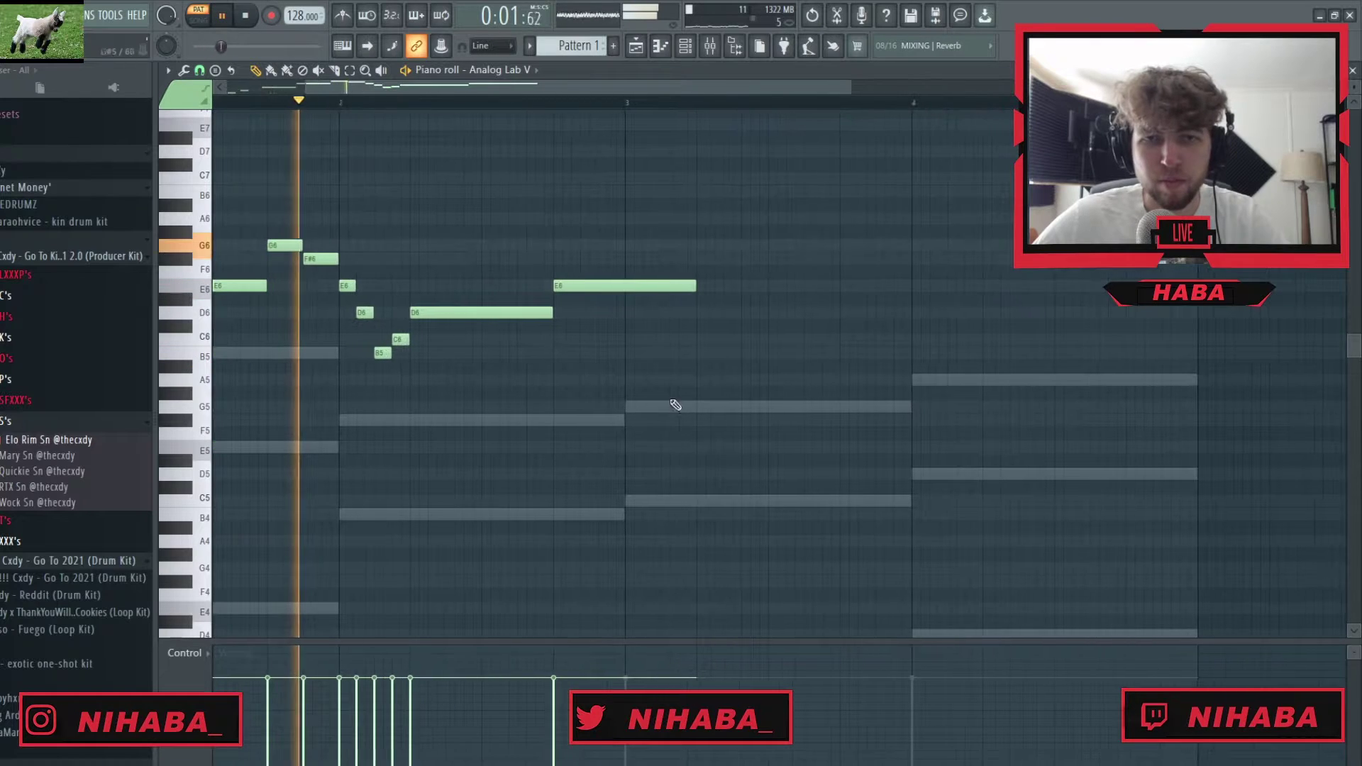
{"action": "left_click", "coordinate": [640, 246]}
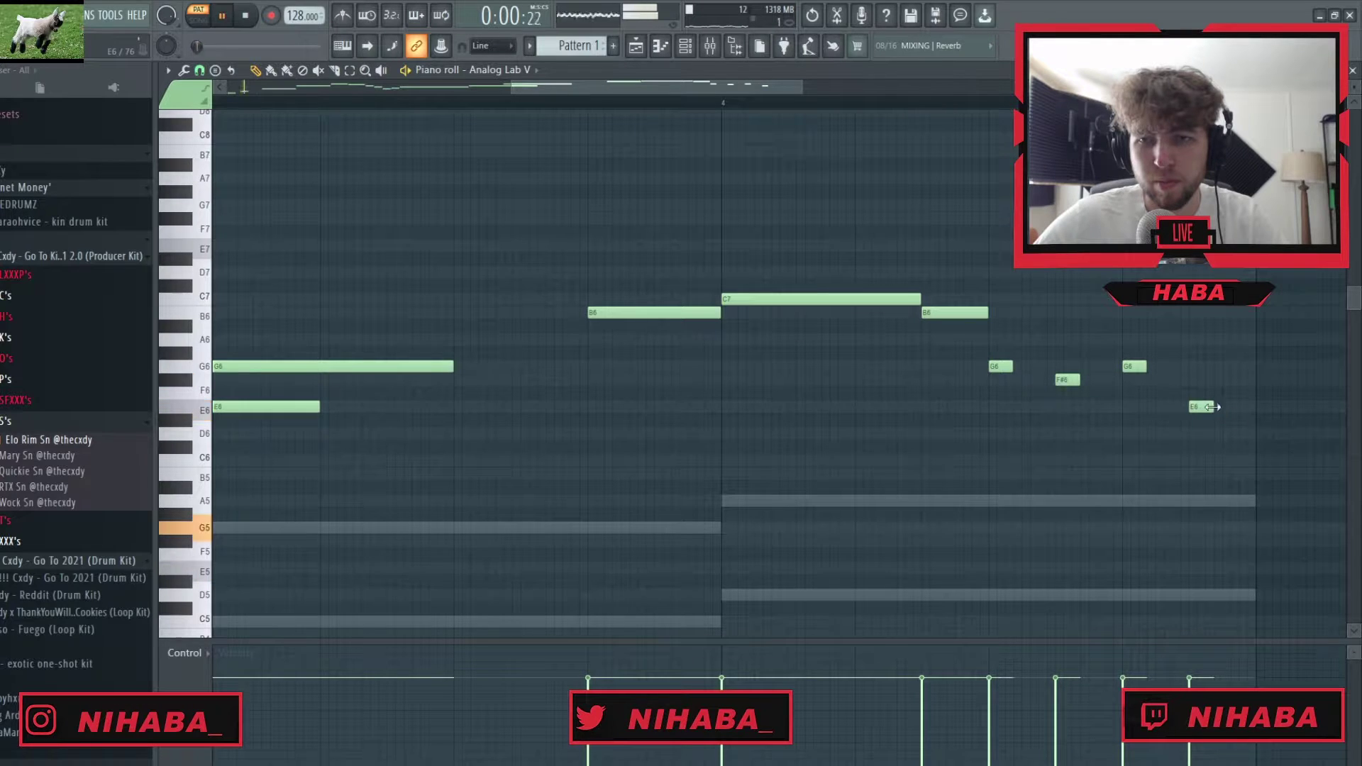
{"action": "scroll", "coordinate": [675, 462], "scroll_direction": "down", "scroll_amount": 3}
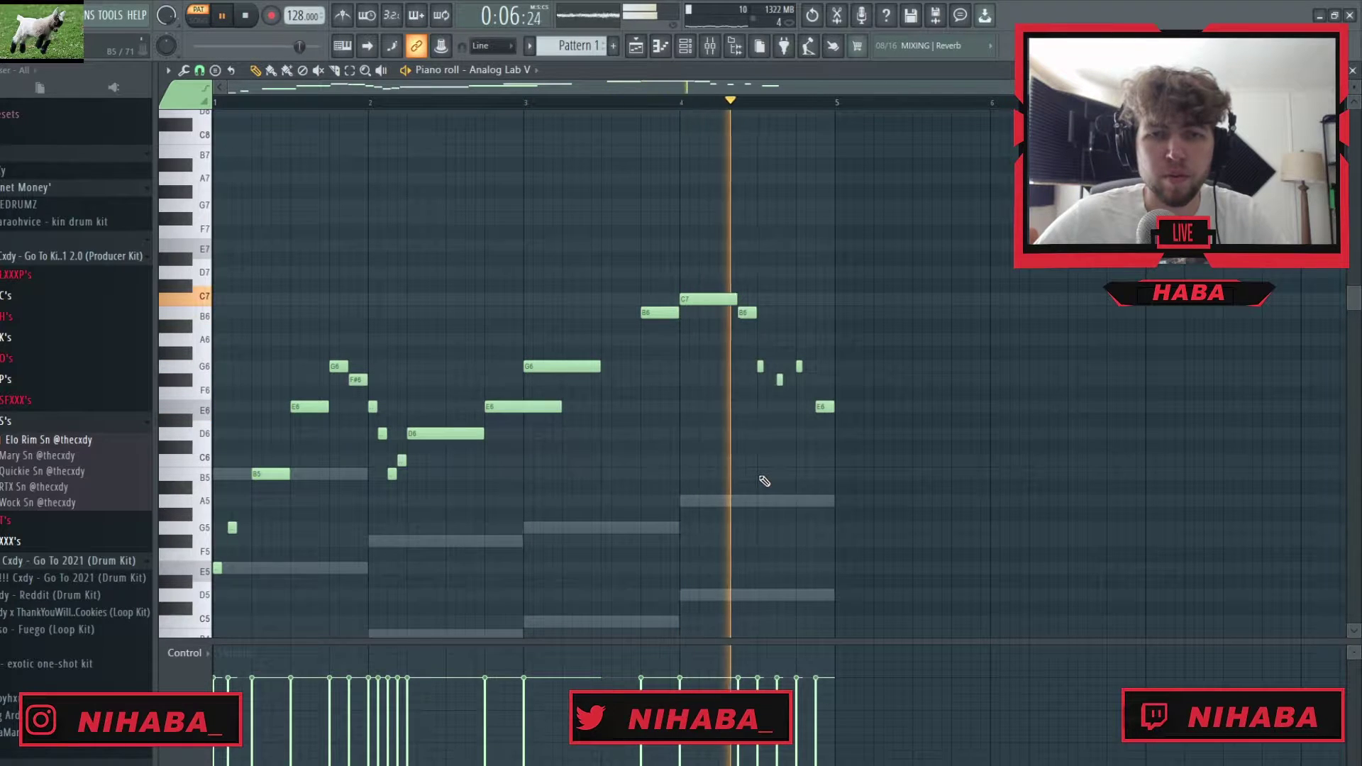
{"action": "scroll", "coordinate": [780, 418], "scroll_direction": "up", "scroll_amount": 3}
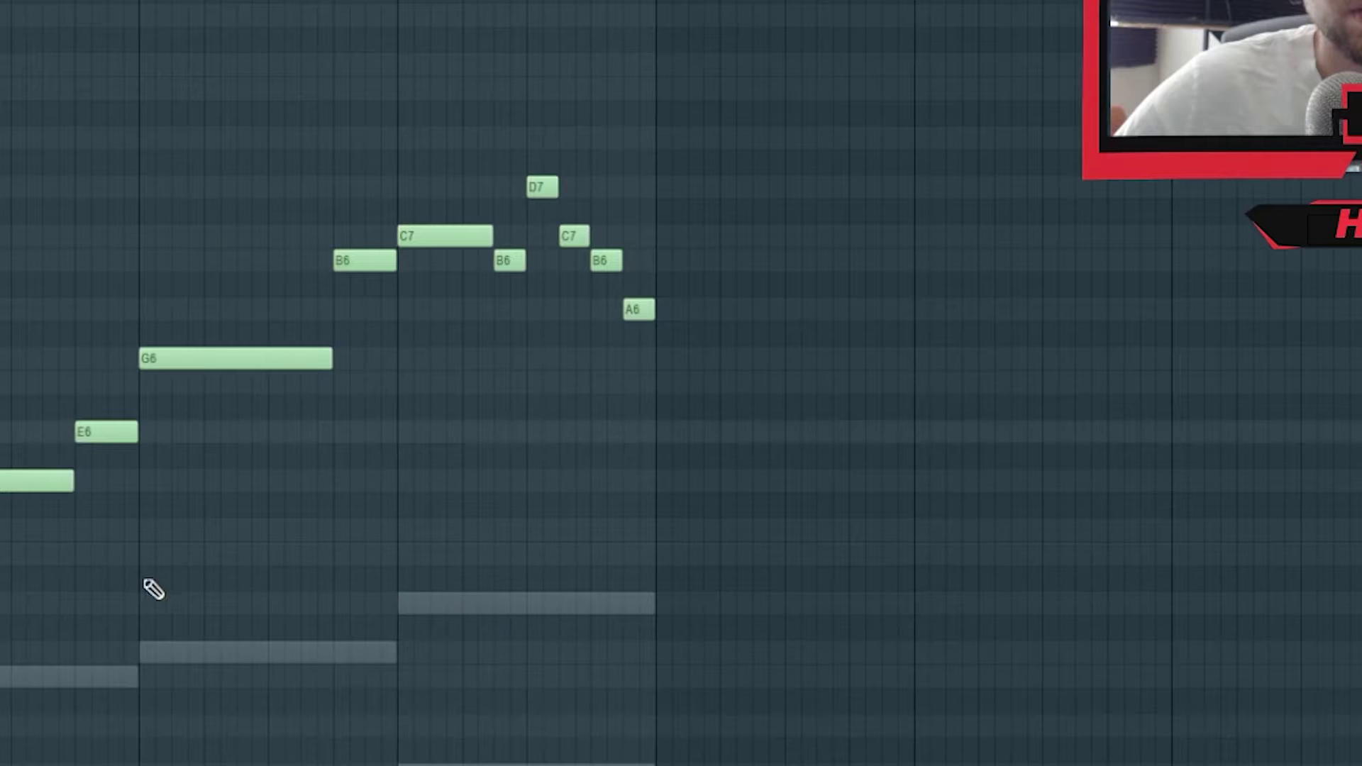
{"action": "scroll", "coordinate": [140, 584], "scroll_direction": "up", "scroll_amount": 3}
{"action": "right_click", "coordinate": [1157, 310]}
{"action": "left_click_drag", "start_coordinate": [1122, 261], "coordinate": [1183, 288]}
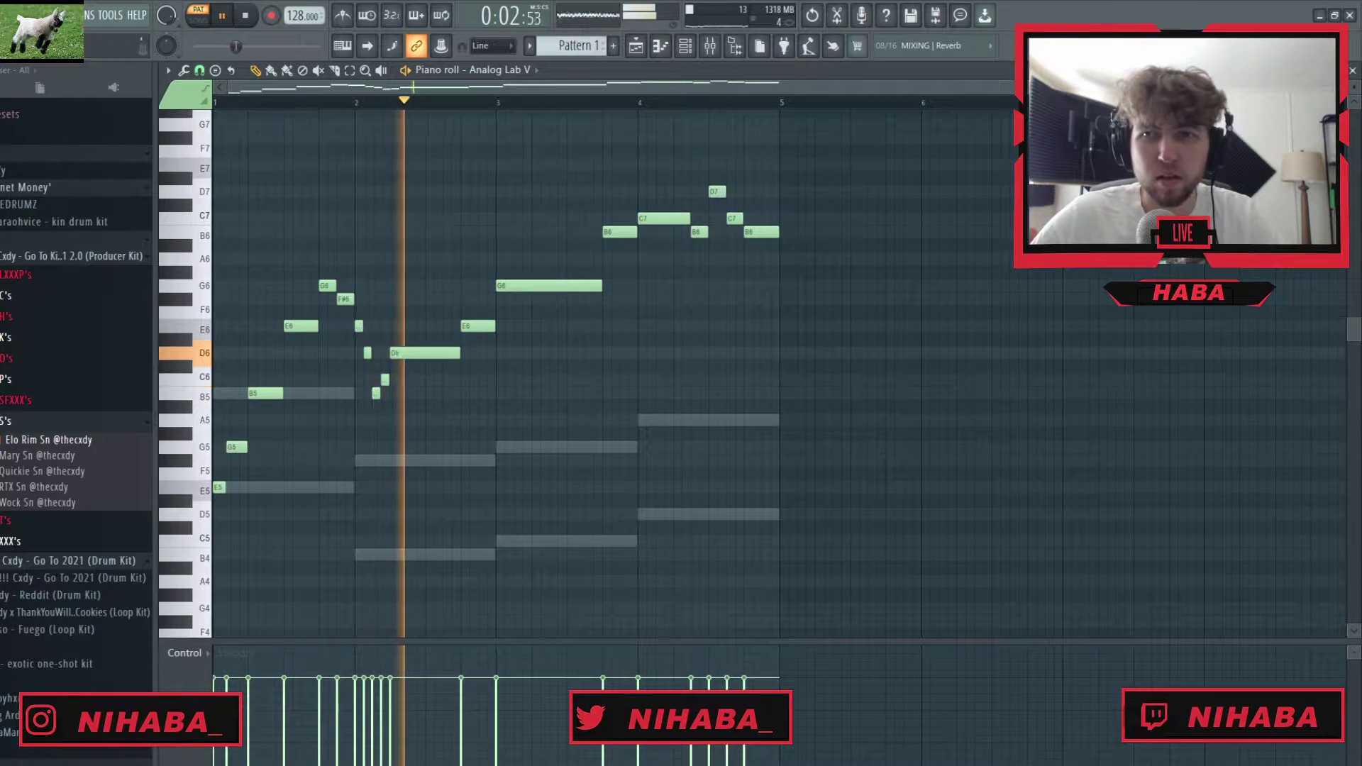
{"action": "left_click", "coordinate": [1352, 71]}
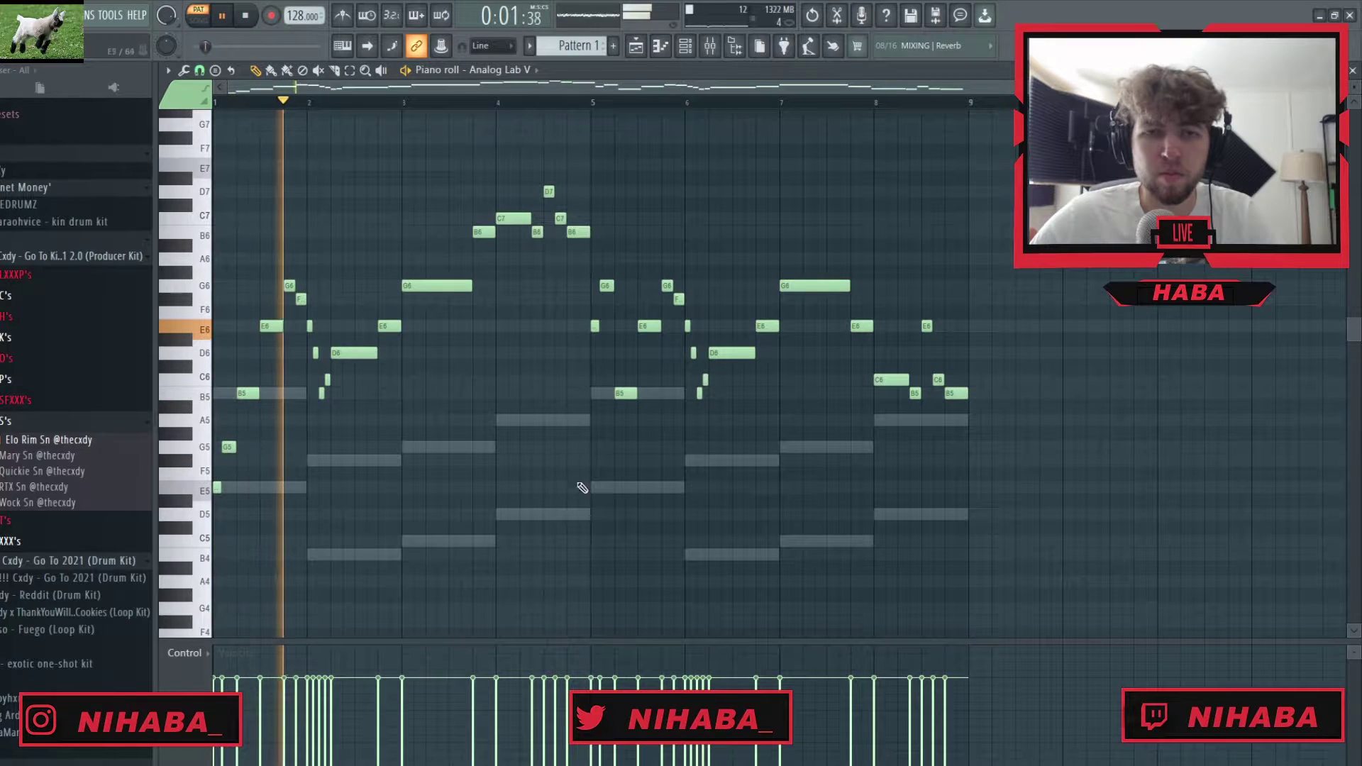
{"action": "key", "text": "F7"}
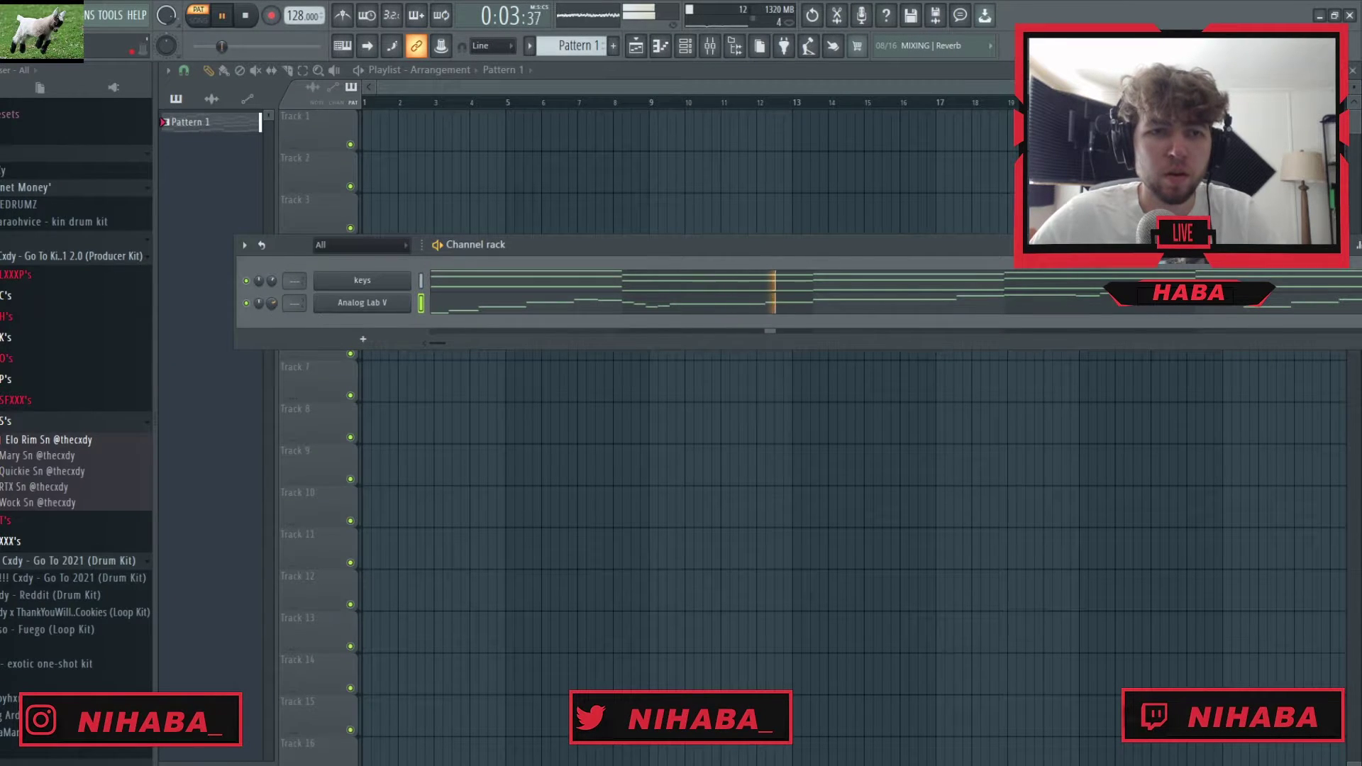
Load the Hard Lead preset in the Analog Lab V instrument
{"action": "left_click", "coordinate": [393, 303]}
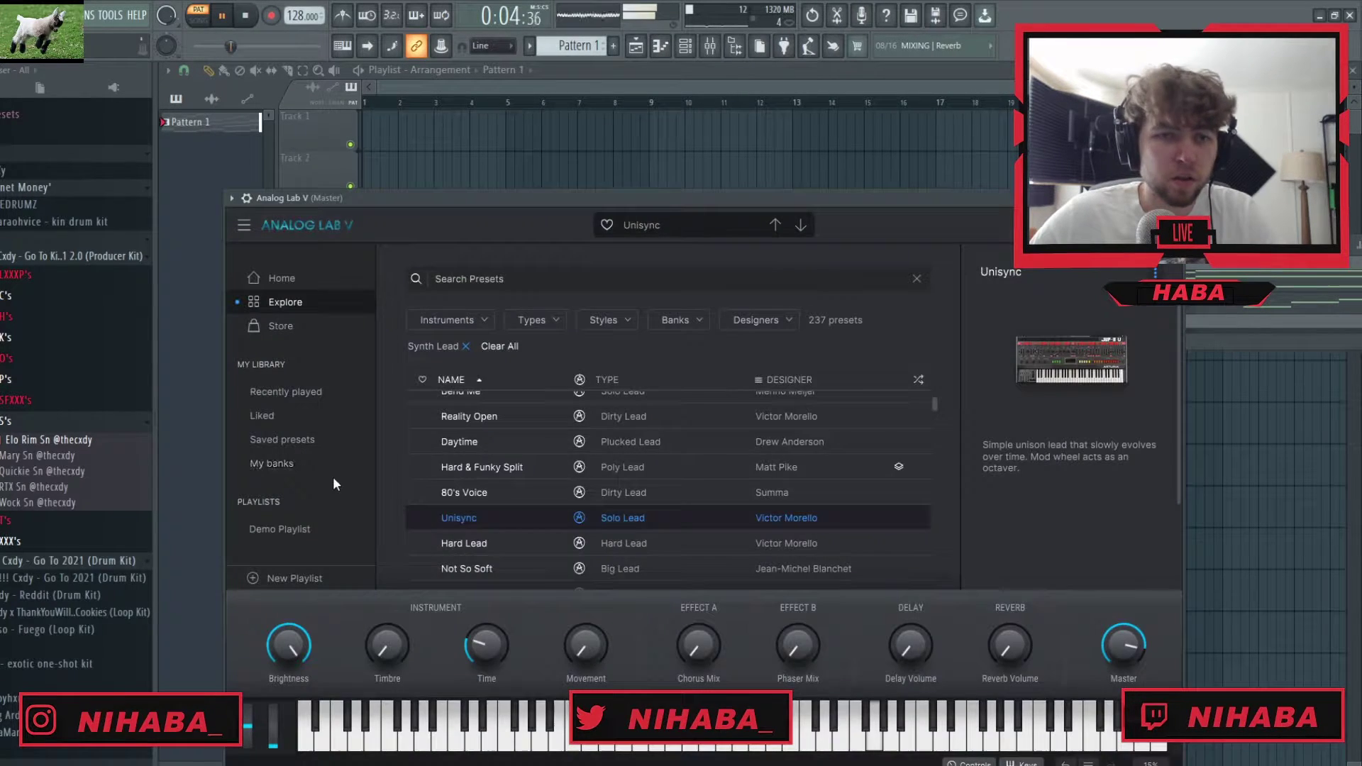
{"action": "left_click", "coordinate": [511, 541]}
{"action": "scroll", "coordinate": [593, 535], "scroll_direction": "down", "scroll_amount": 3}
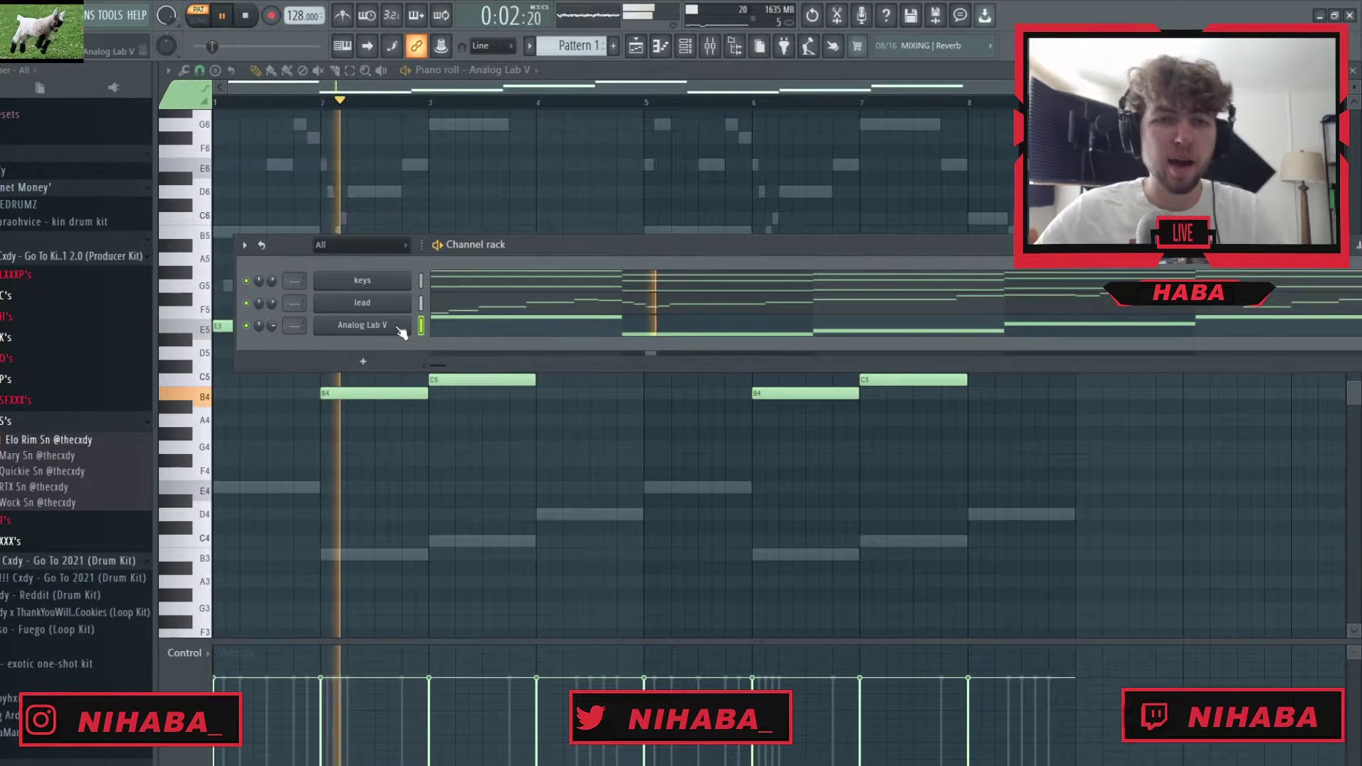
Rename the Analog Lab V channel to 'pad'
{"action": "right_click", "coordinate": [409, 325]}
{"action": "left_click", "coordinate": [461, 359]}
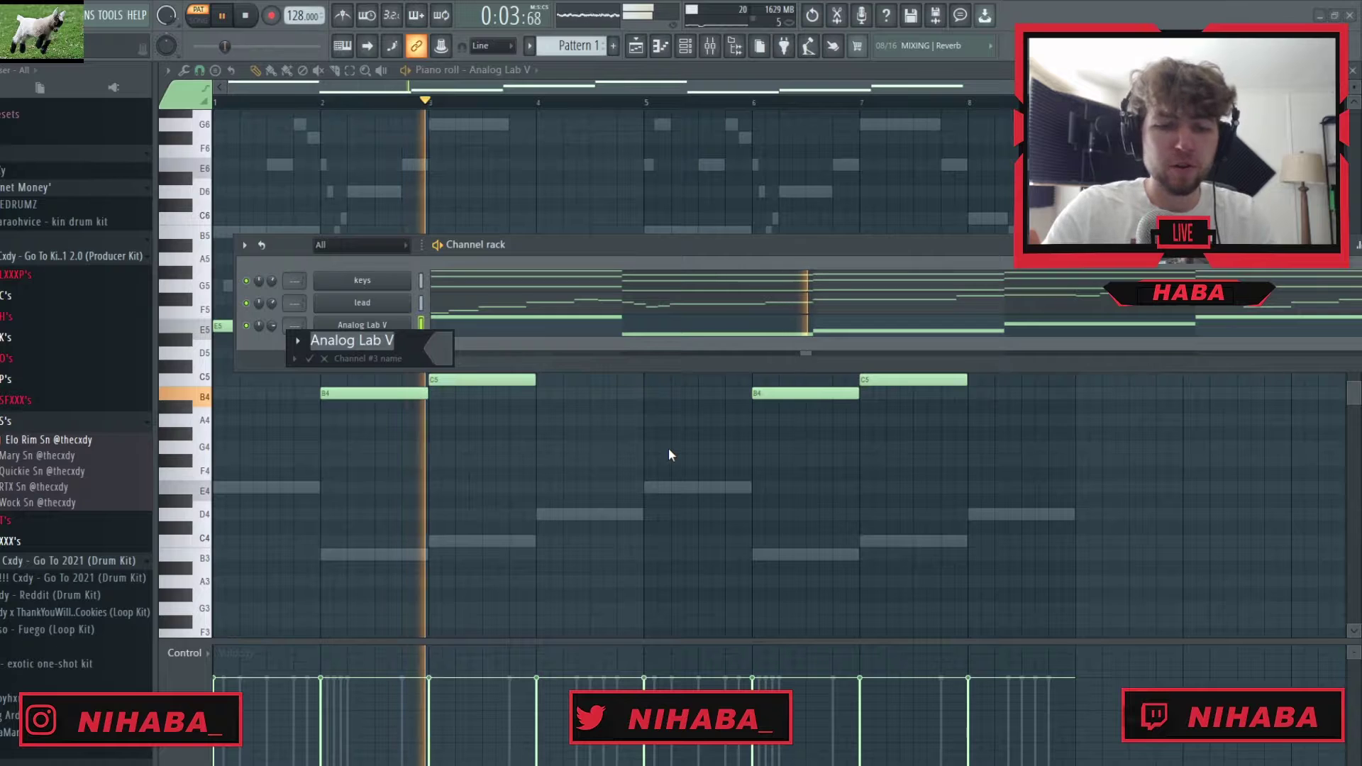
{"action": "type", "text": "pad"}
{"action": "key", "text": "Return"}
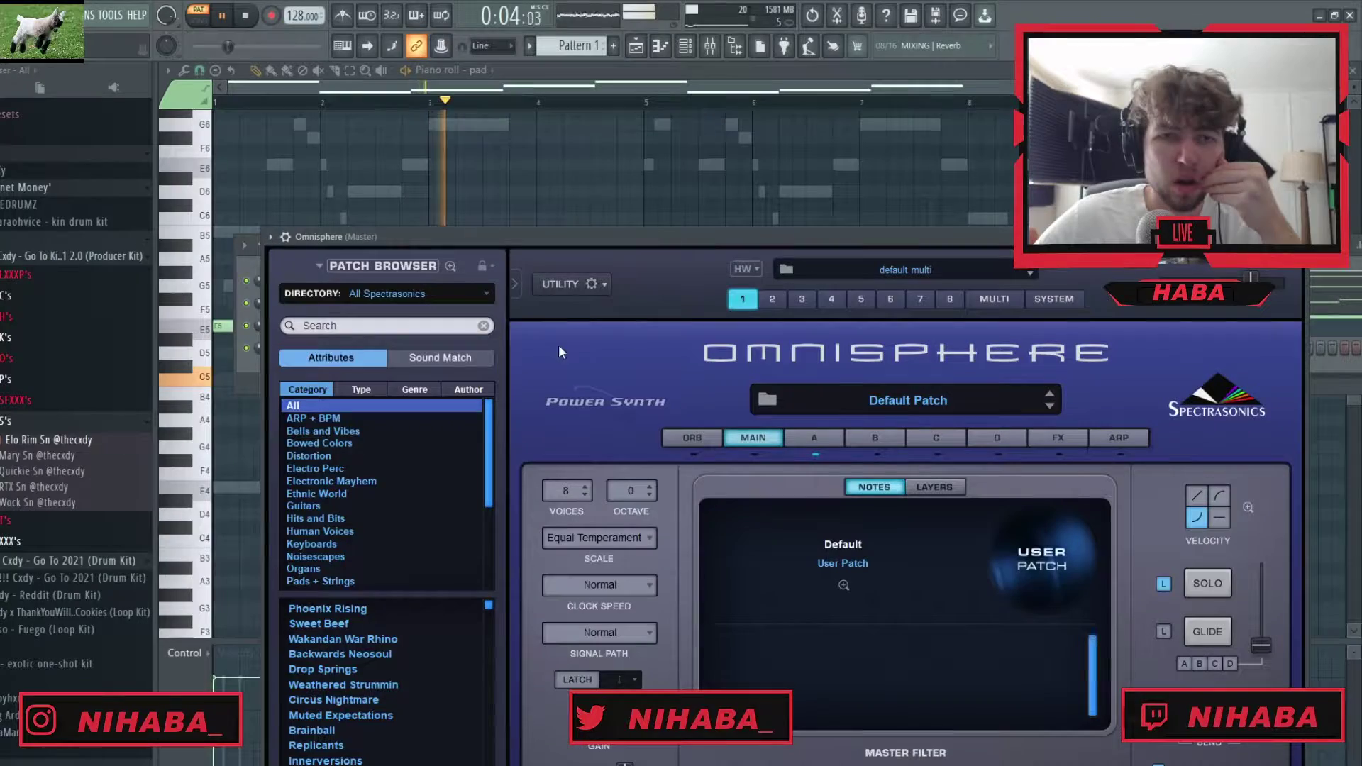
Show all libraries in the browser and add an Omnisphere channel
{"action": "left_click", "coordinate": [426, 293]}
{"action": "left_click", "coordinate": [412, 301]}
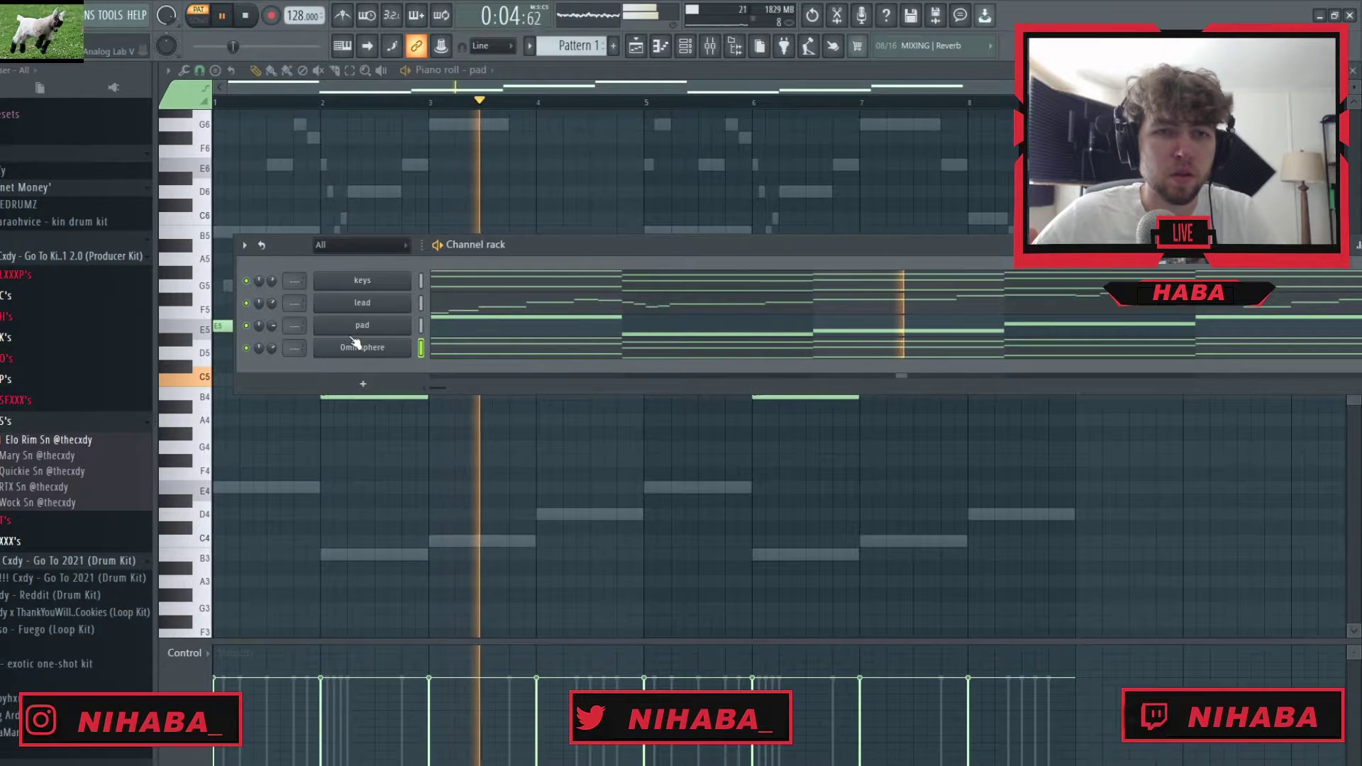
{"action": "double_click", "coordinate": [421, 280]}
Rename the new Omnisphere channel to 'bell'
{"action": "right_click", "coordinate": [410, 343]}
{"action": "left_click", "coordinate": [474, 382]}
{"action": "type", "text": "bell"}
{"action": "key", "text": "Return"}
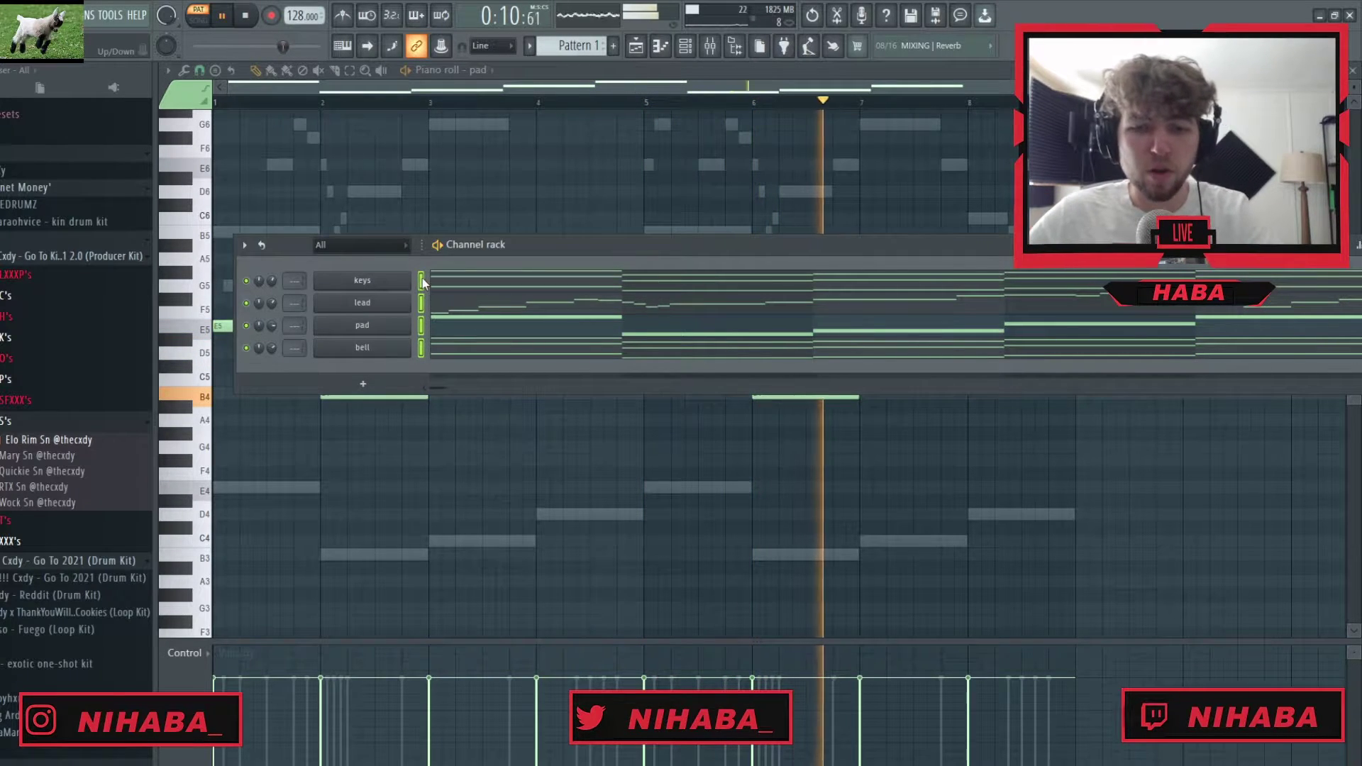
{"action": "key", "text": "F9"}
Route the four channels to mixer inserts 1–4 and add EffectRack to the bell insert
{"action": "left_click", "coordinate": [398, 305]}
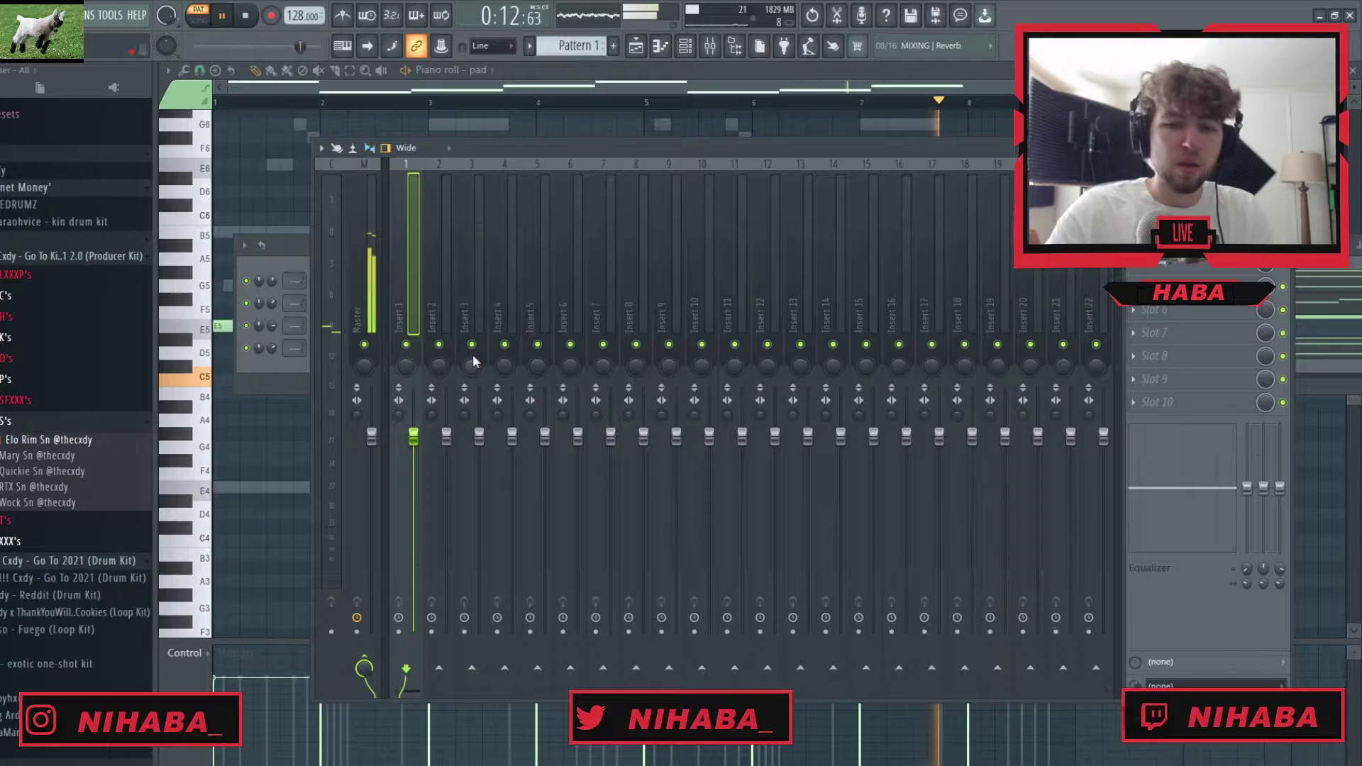
{"action": "key", "text": "ctrl+l"}
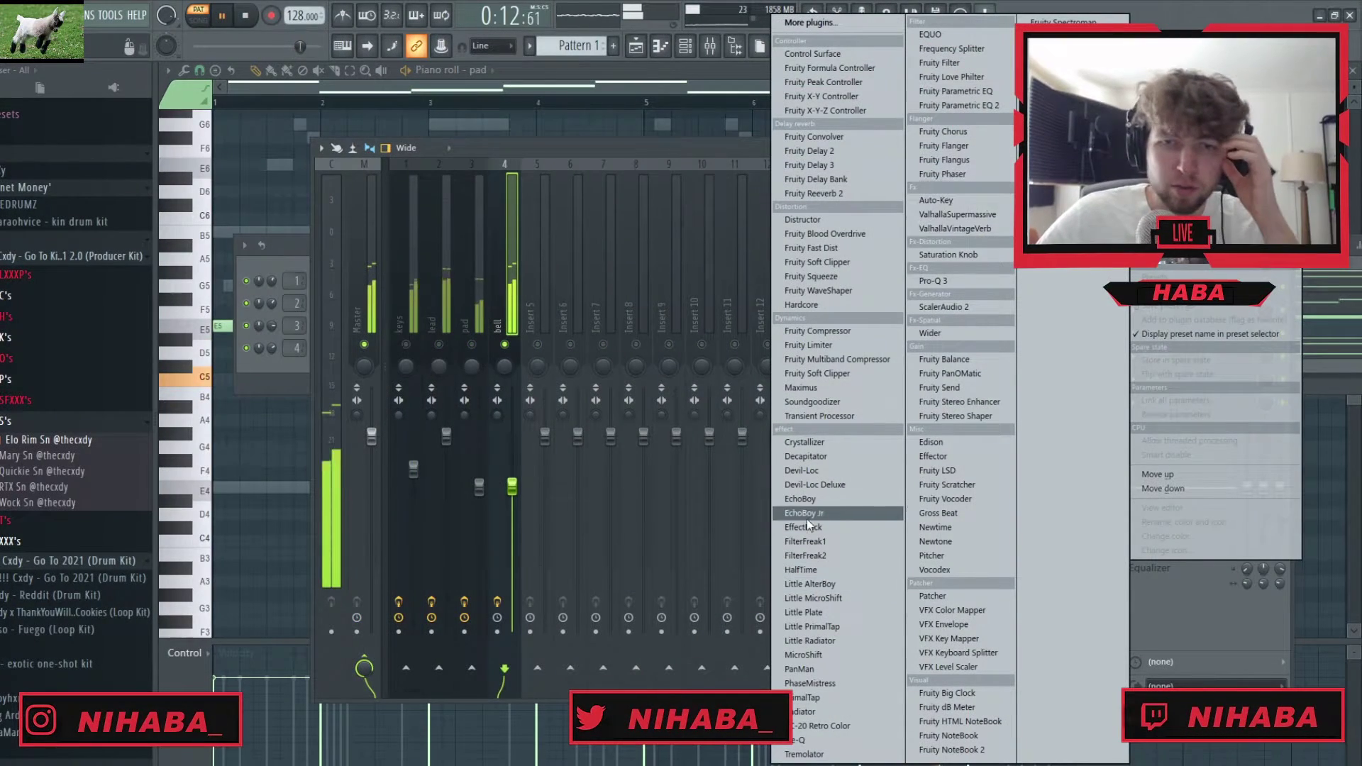
{"action": "left_click", "coordinate": [823, 528]}
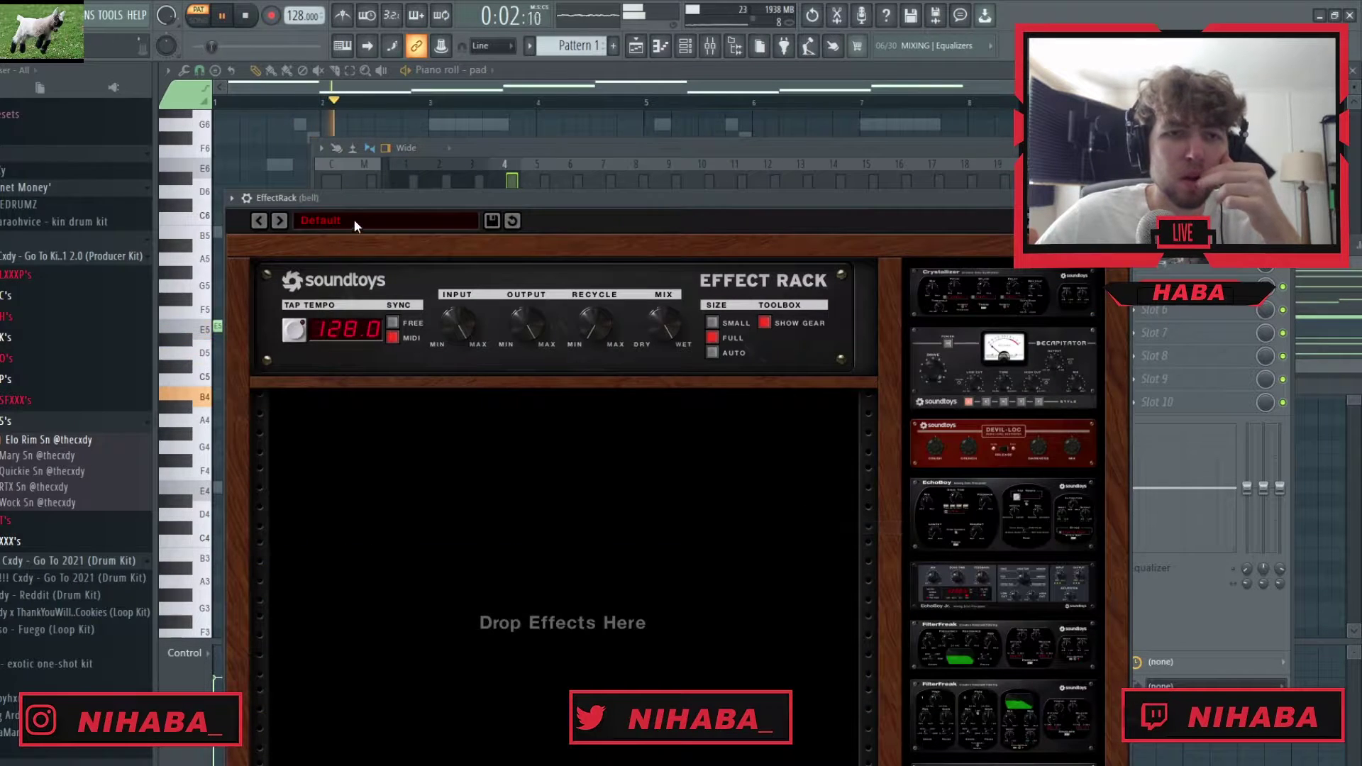
Step through EffectRack presets from Anti-Phase to Phase Reversal Groove
{"action": "left_click", "coordinate": [355, 220]}
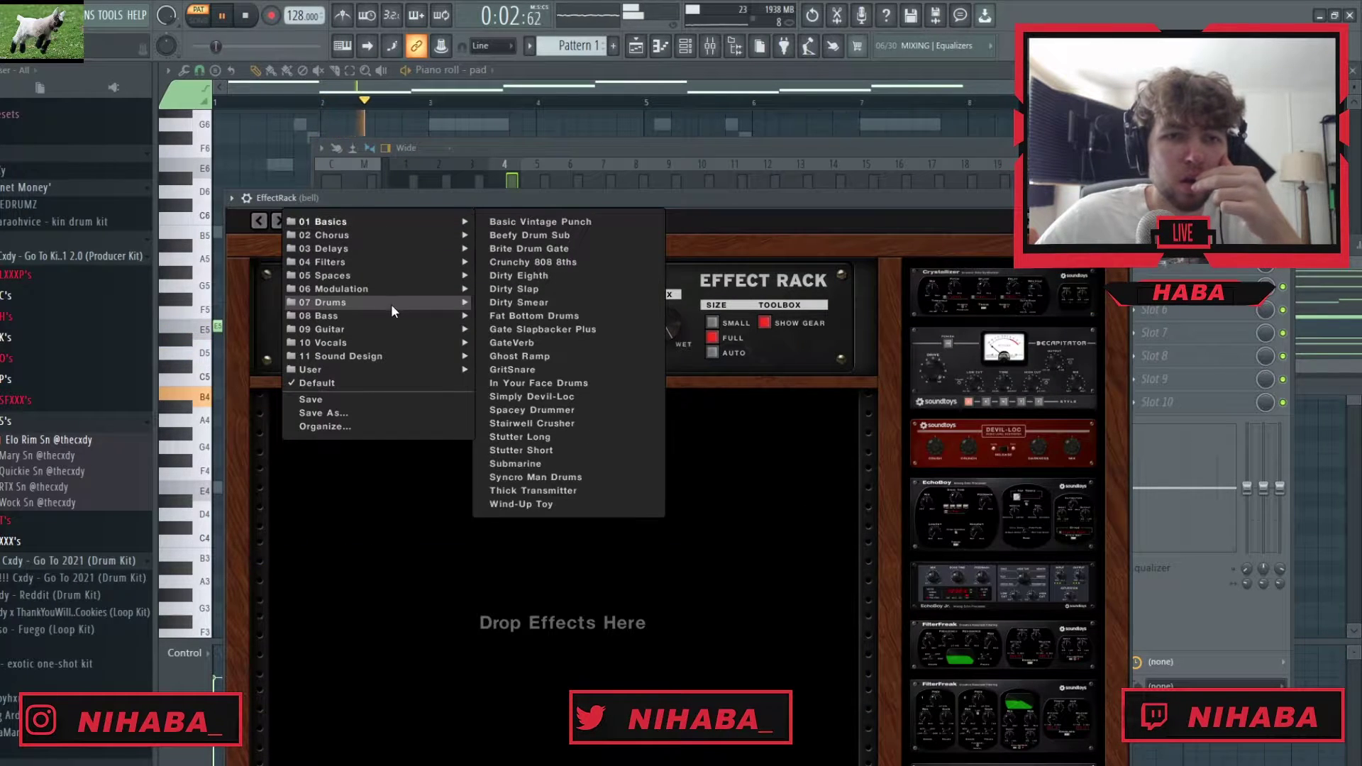
{"action": "mouse_move", "coordinate": [350, 286]}
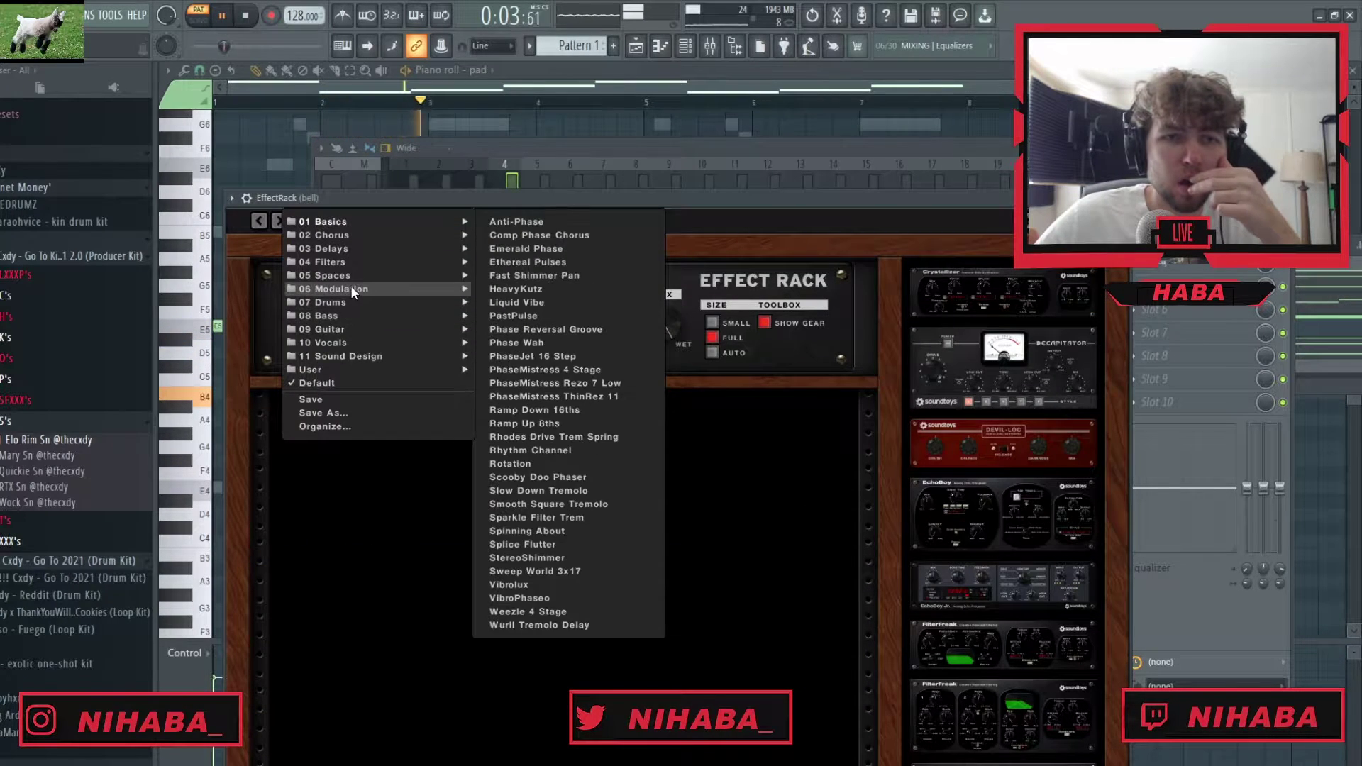
{"action": "left_click", "coordinate": [530, 224]}
{"action": "left_click", "coordinate": [280, 221]}
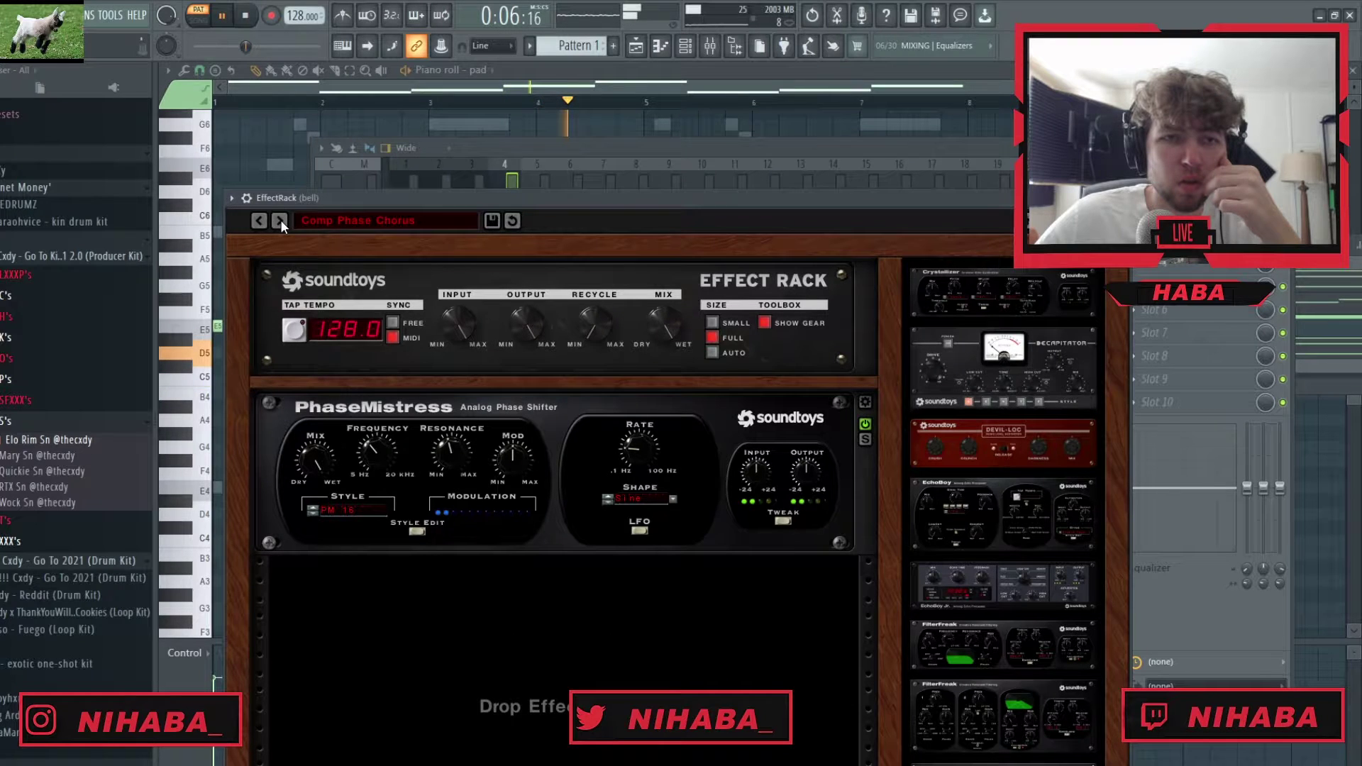
{"action": "left_click", "coordinate": [280, 220]}
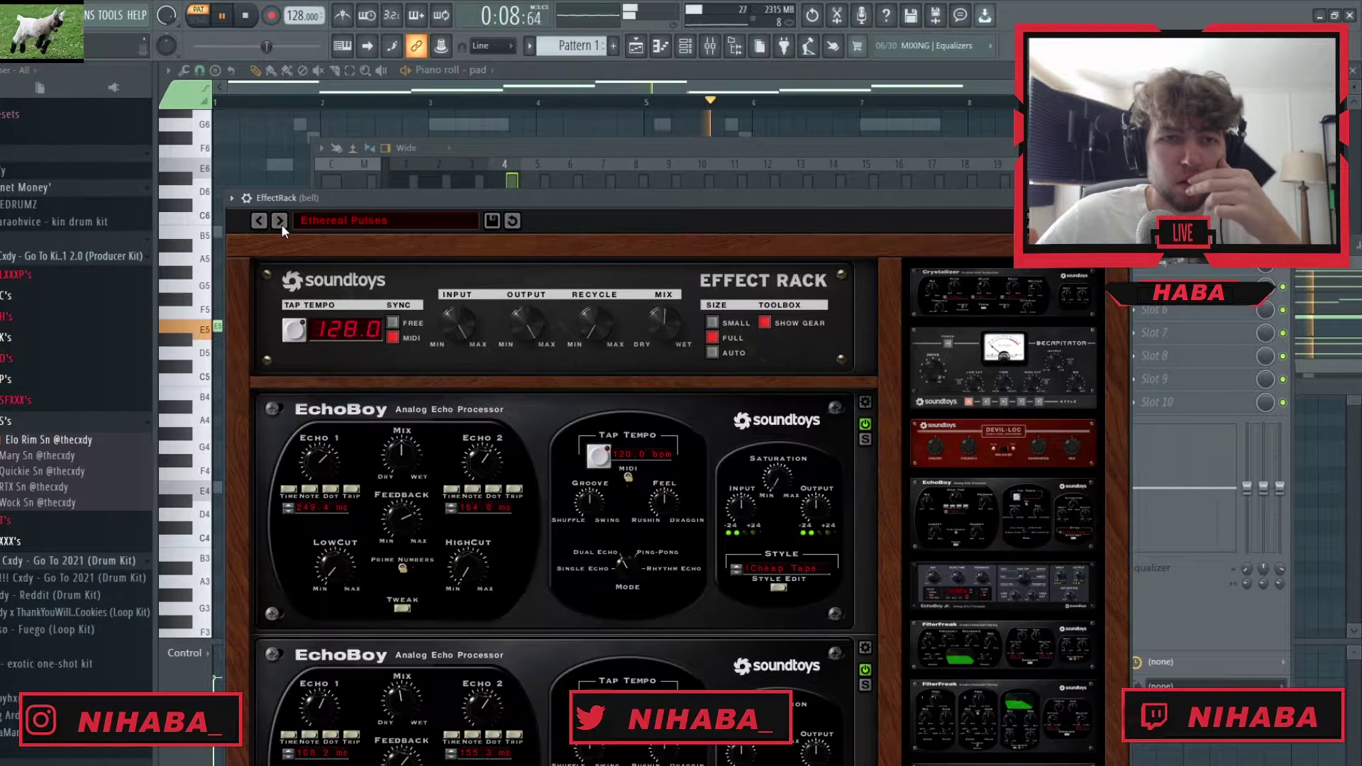
{"action": "left_click", "coordinate": [280, 220]}
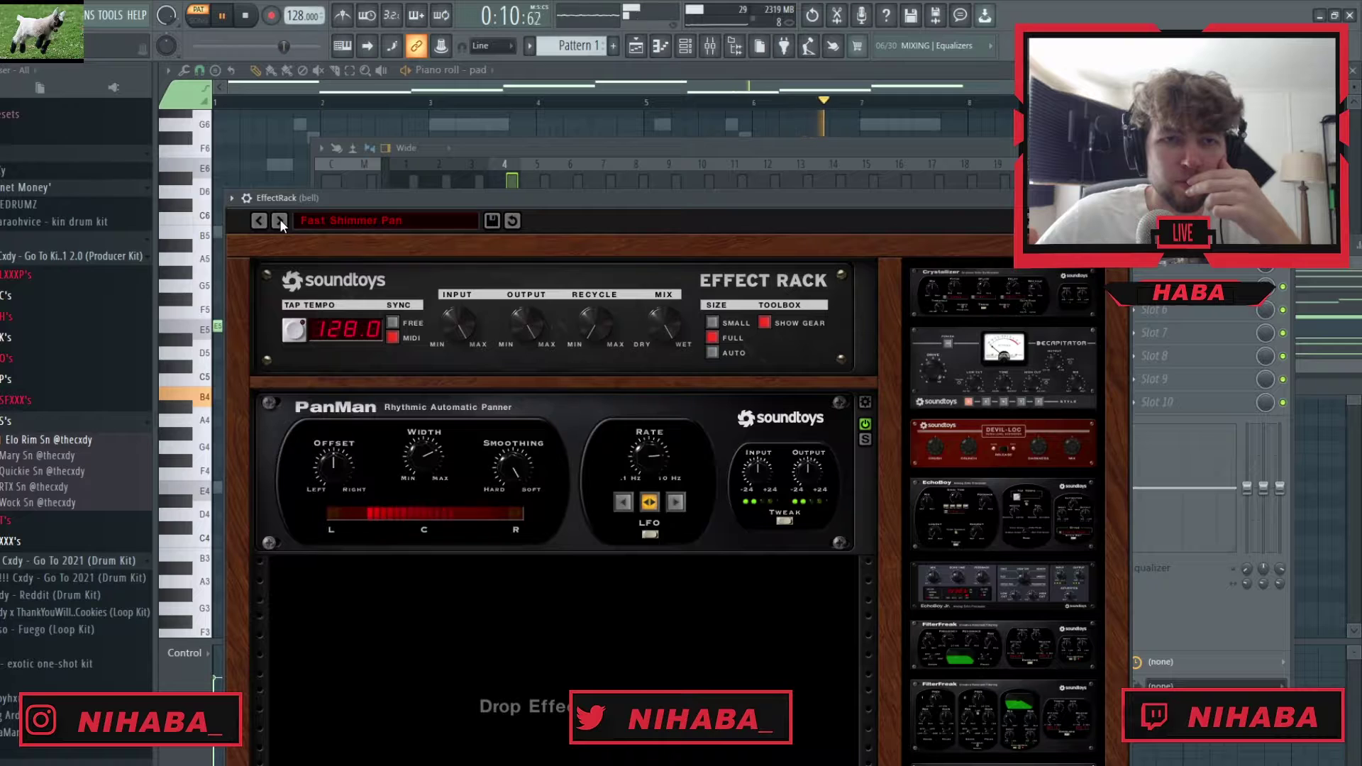
{"action": "left_click", "coordinate": [280, 220]}
{"action": "left_click", "coordinate": [279, 220]}
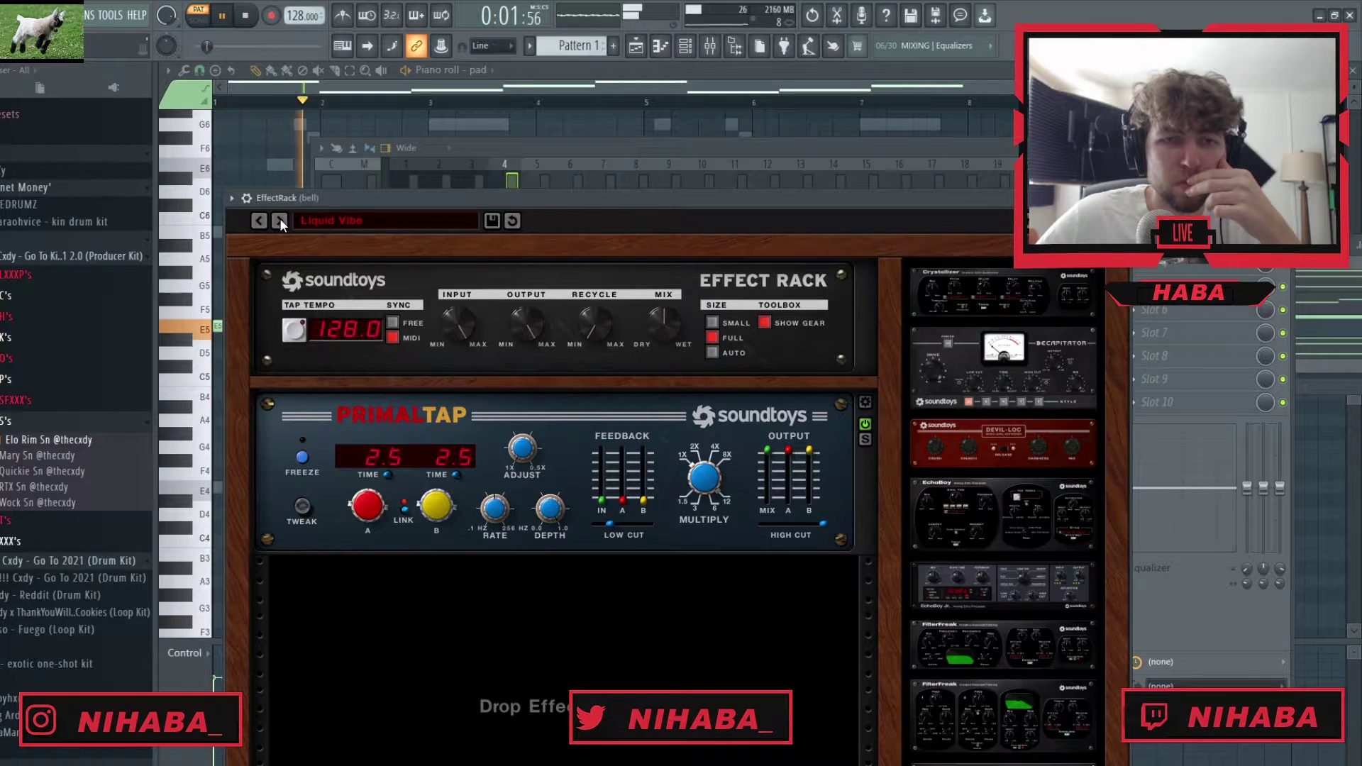
{"action": "left_click", "coordinate": [280, 220]}
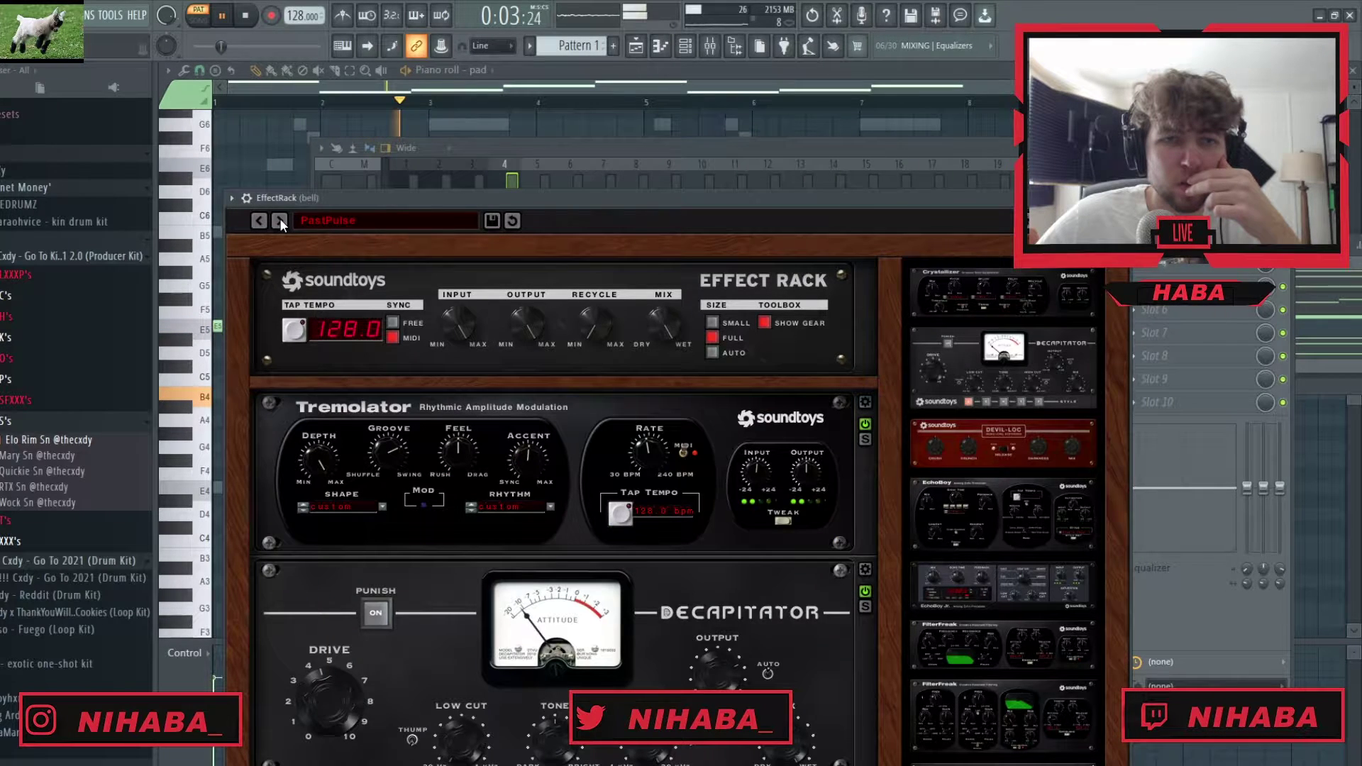
{"action": "left_click", "coordinate": [279, 220]}
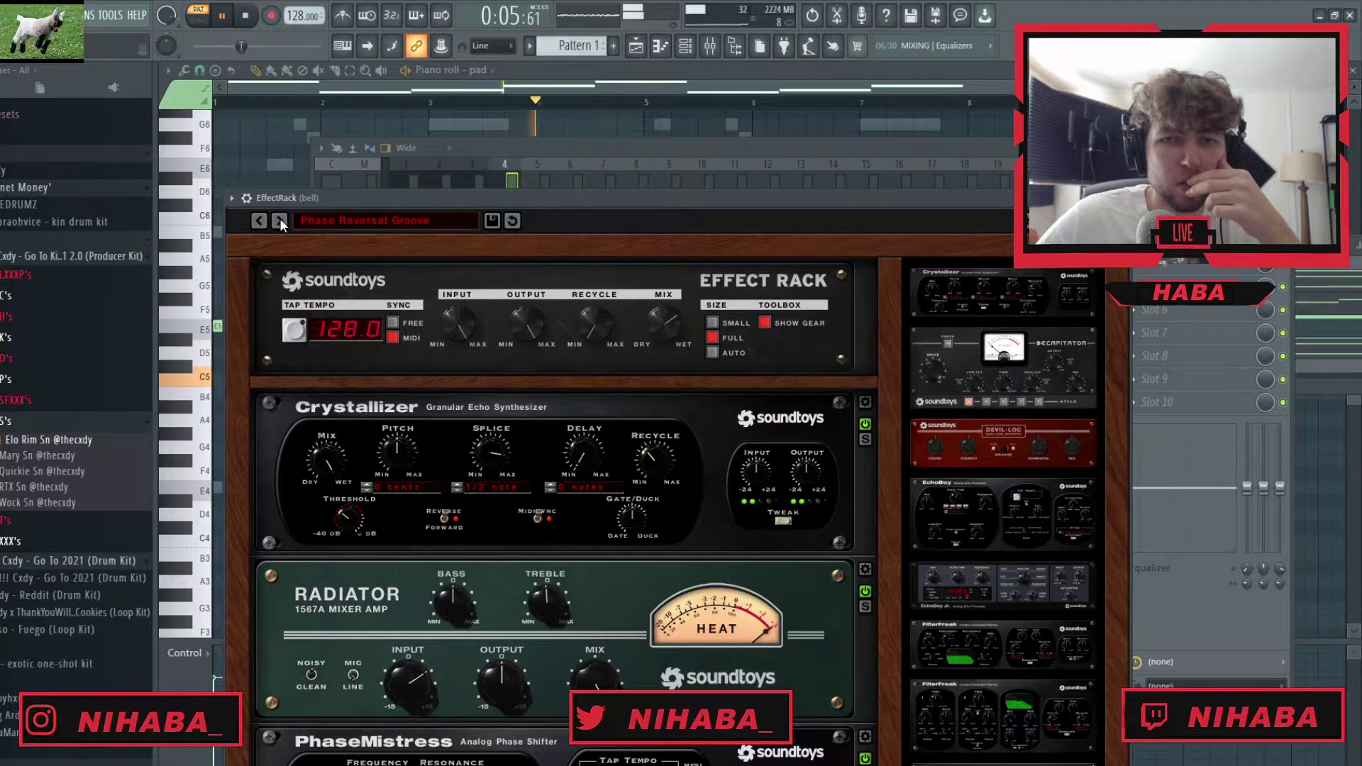
Bring the mixer back to the front and move its window aside
{"action": "key", "text": "F9"}
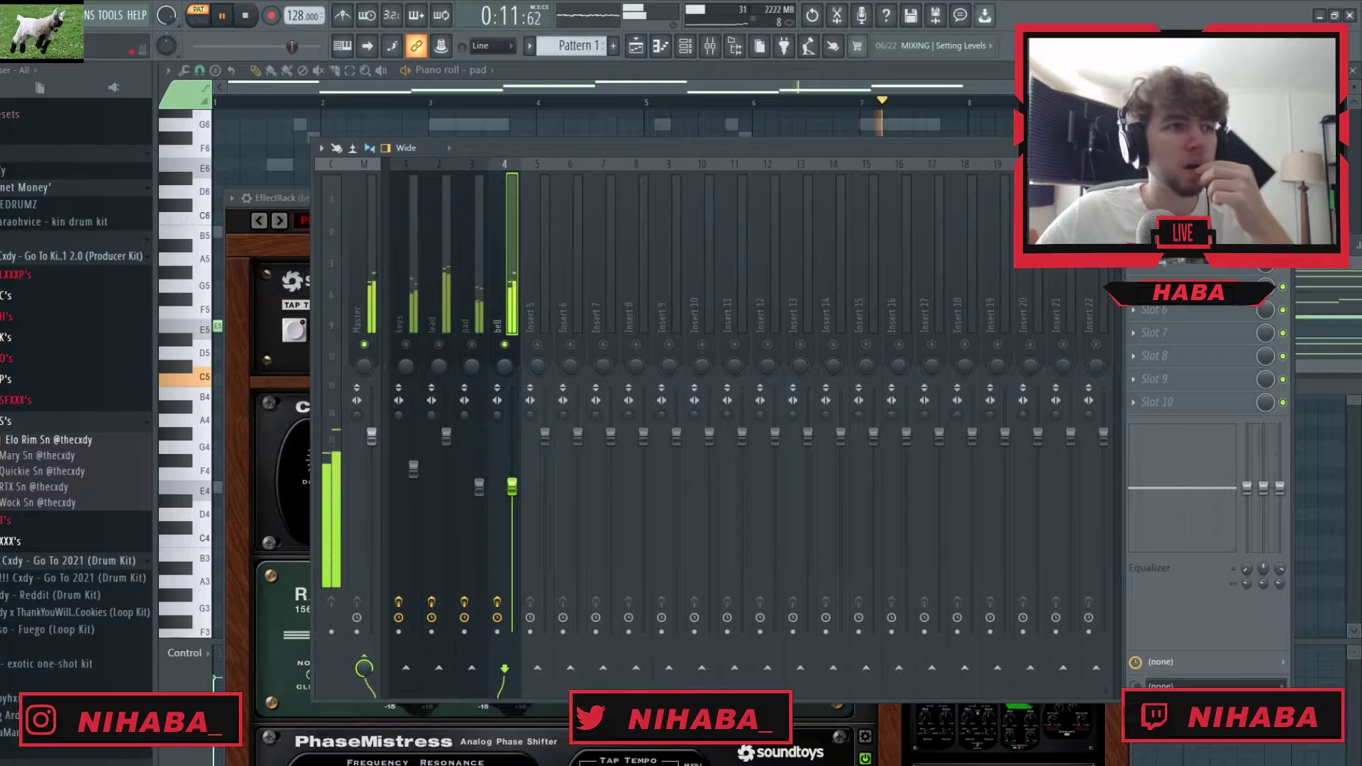
{"action": "left_click_drag", "start_coordinate": [861, 148], "coordinate": [667, 204]}
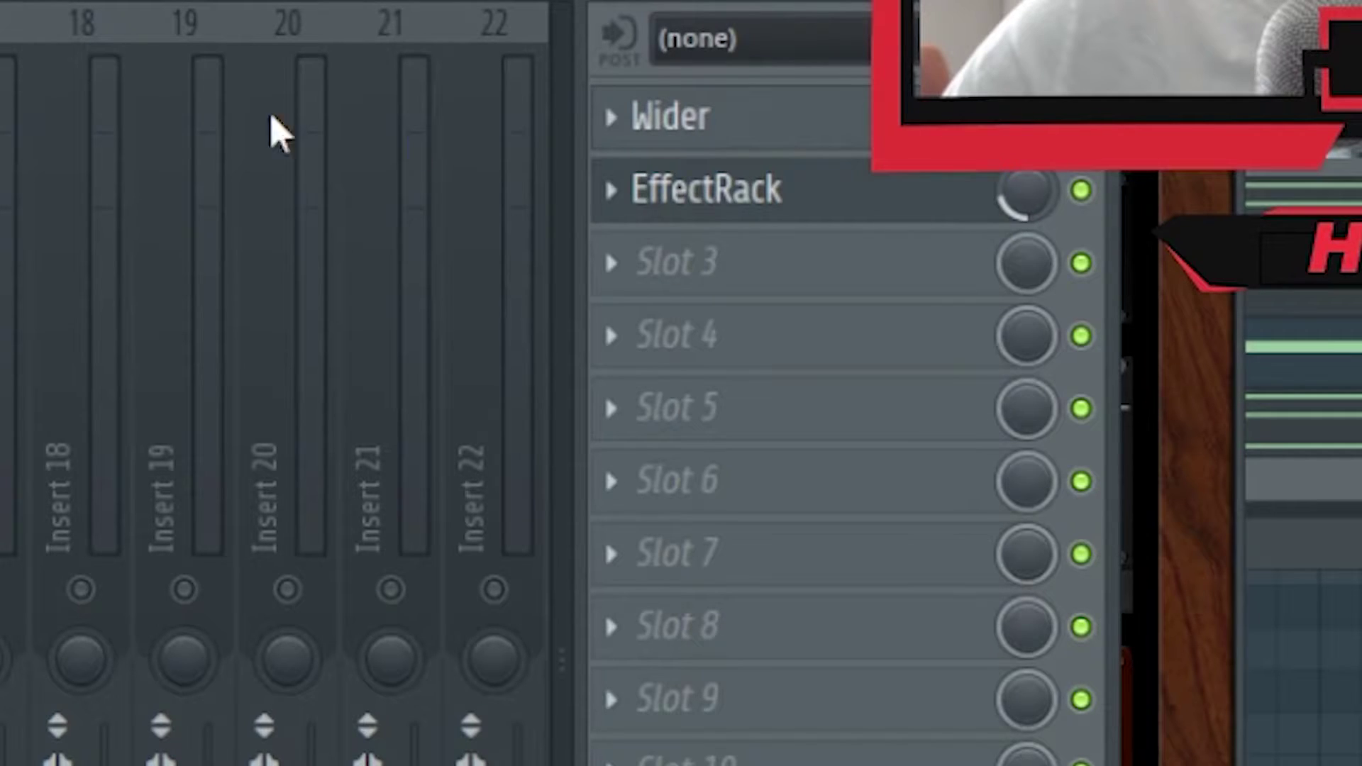
{"action": "left_click_drag", "start_coordinate": [0, 0], "coordinate": [150, 44]}
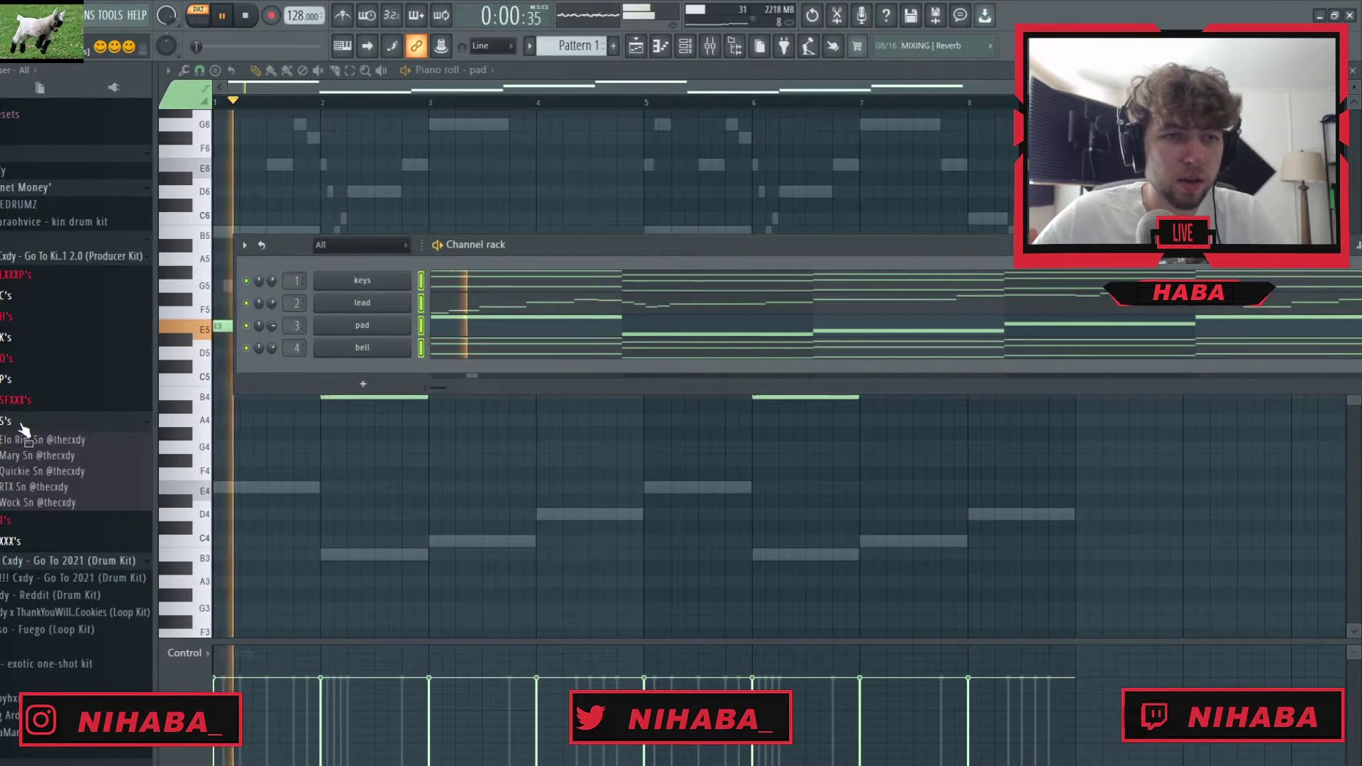
Browse the S's and C's clap sample folders in the browser
{"action": "left_click", "coordinate": [11, 421]}
{"action": "left_click", "coordinate": [7, 295]}
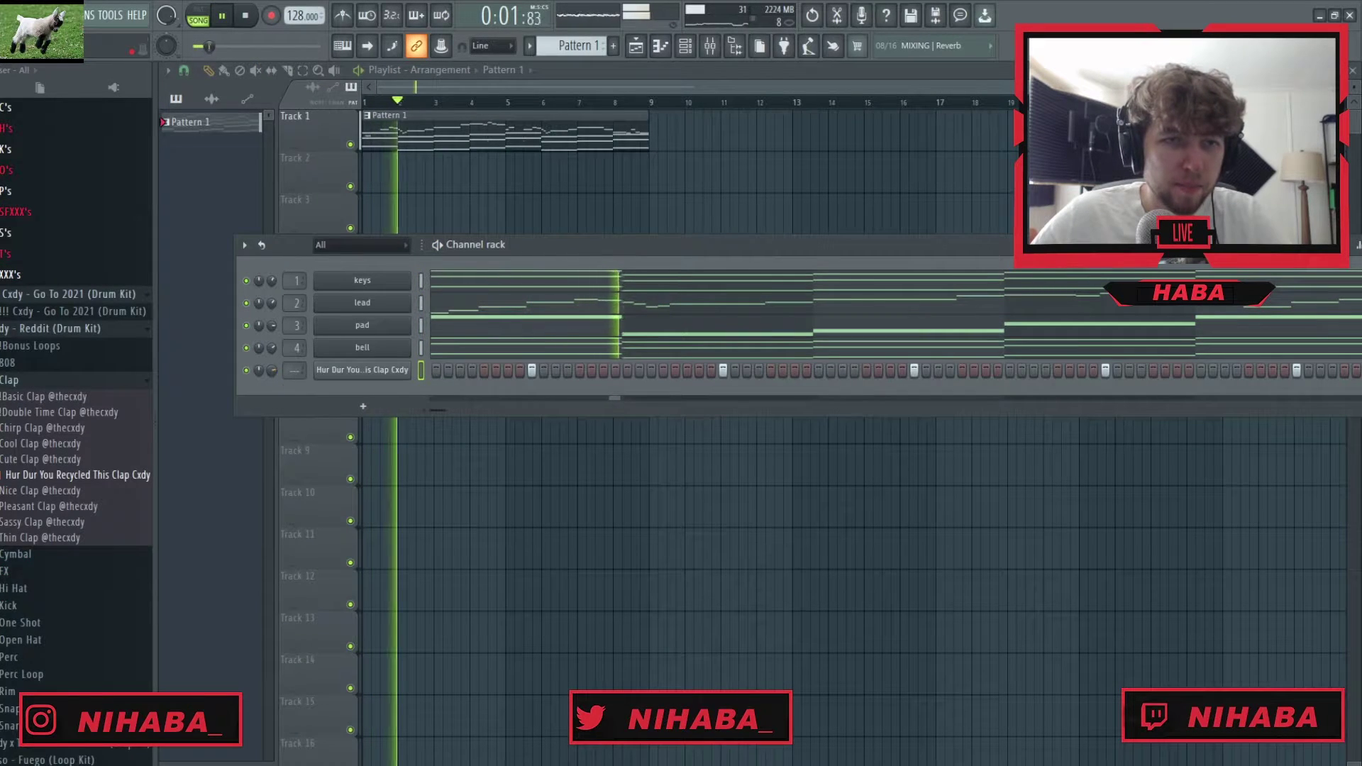
{"action": "left_click", "coordinate": [25, 381]}
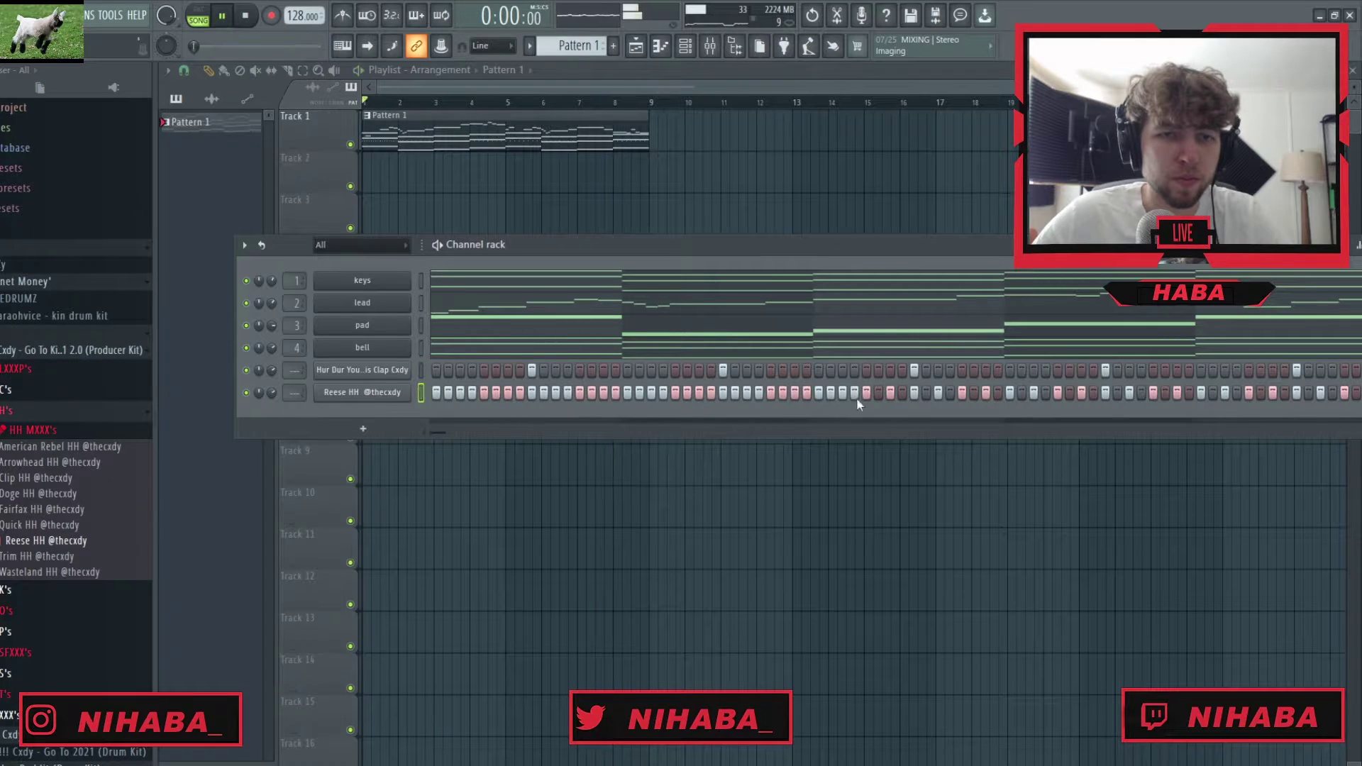
Erase sparse Reese HH notes, legato the rest, and duplicate the C5 run into bars 5–9
{"action": "right_click", "coordinate": [344, 397]}
{"action": "left_click", "coordinate": [474, 395]}
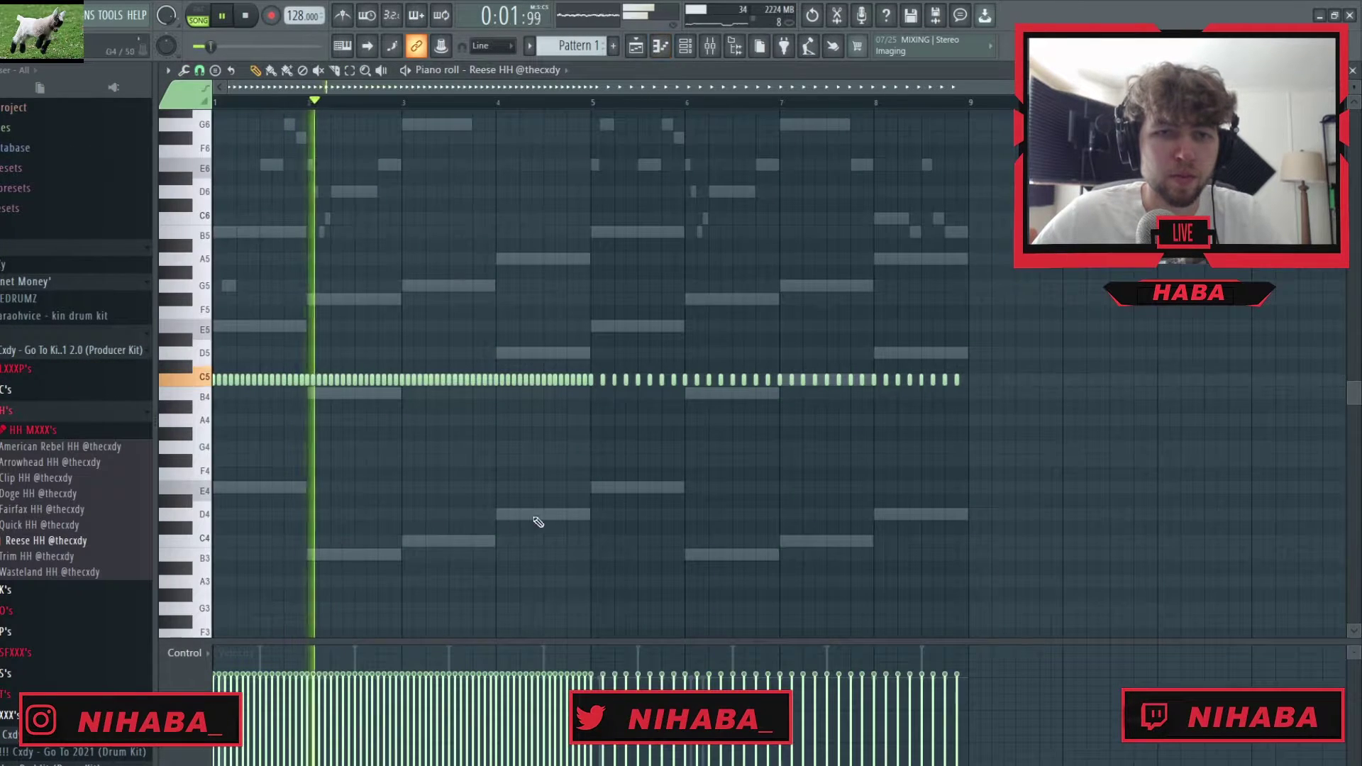
{"action": "mouse_move", "coordinate": [601, 383]}
{"action": "left_mouse_down"}
{"action": "mouse_move", "coordinate": [1086, 381]}
{"action": "mouse_move", "coordinate": [796, 384]}
{"action": "left_mouse_up"}
{"action": "key", "text": "ctrl+l"}
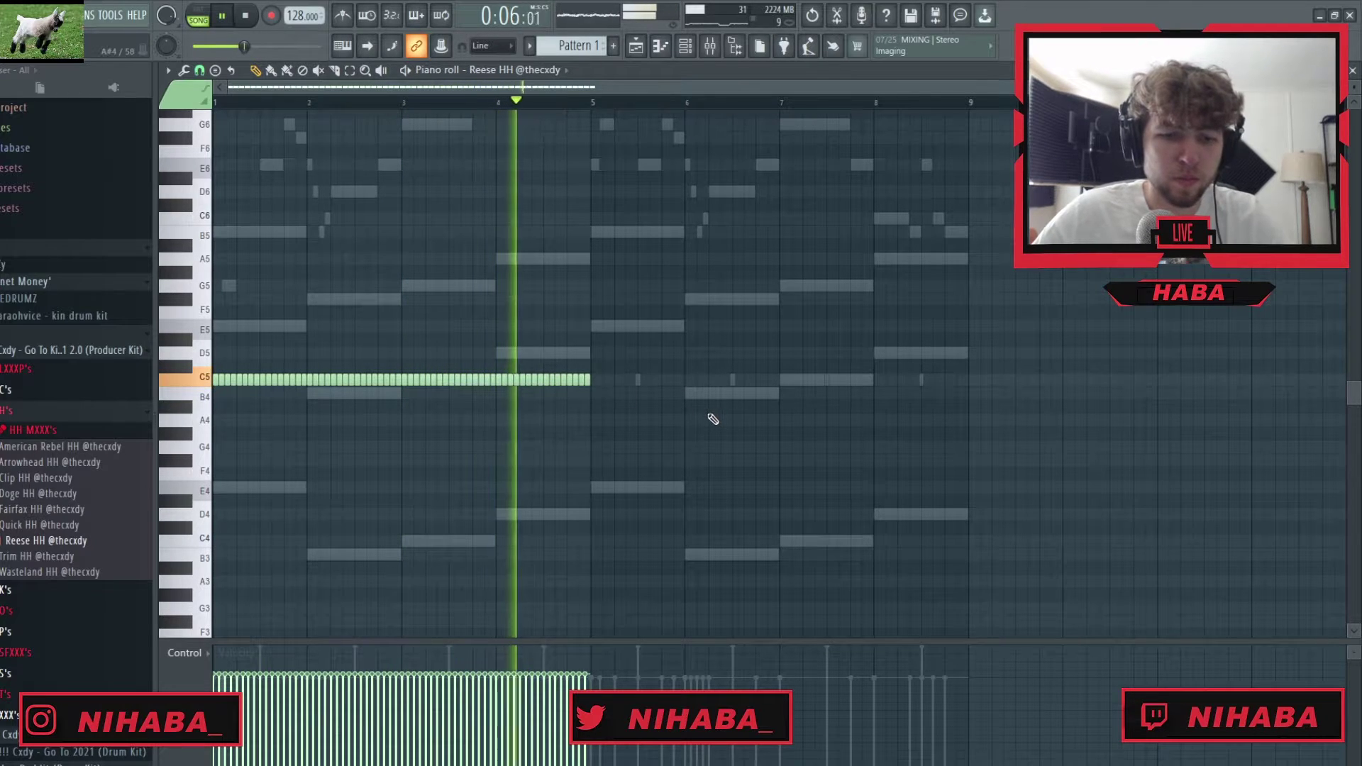
{"action": "key", "text": "ctrl+b"}
{"action": "left_click", "coordinate": [713, 419]}
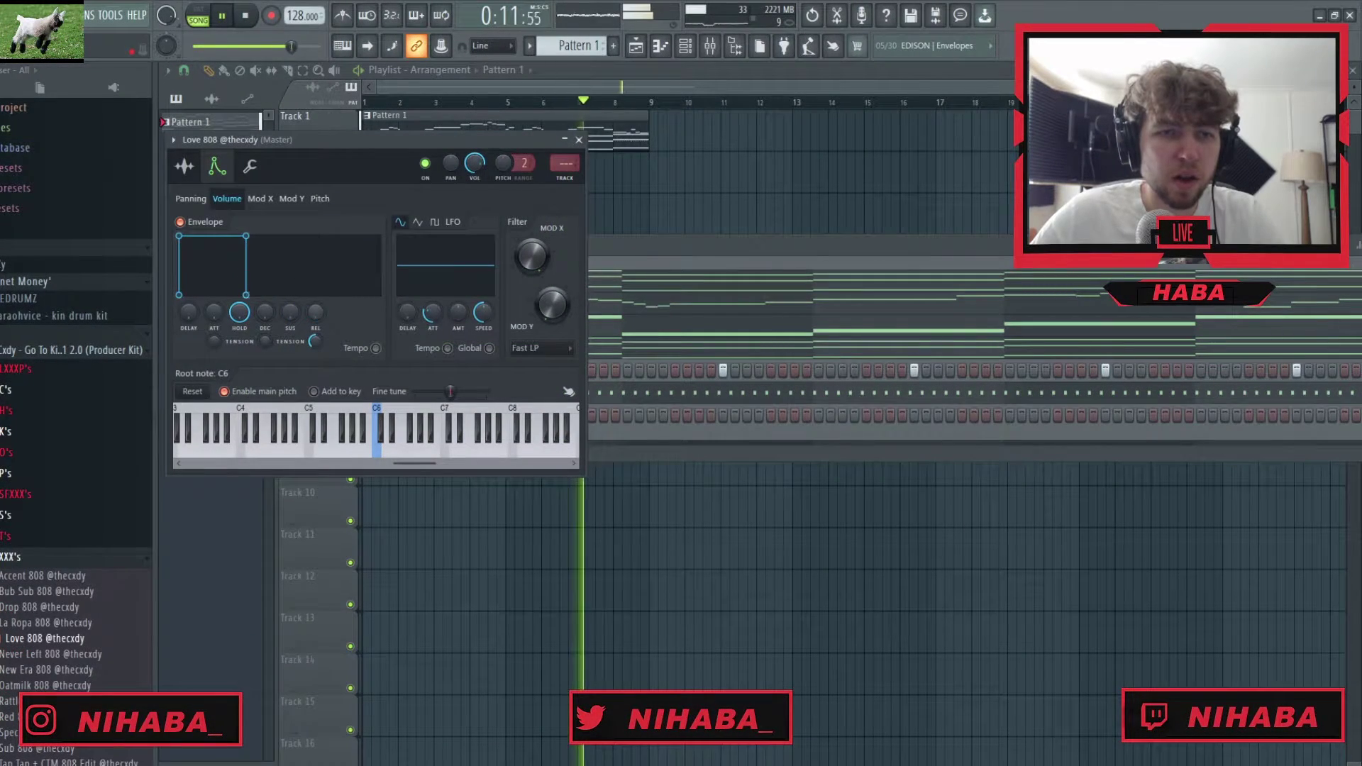
Start the Love 808 bassline with a B3 note followed by C4
{"action": "left_click", "coordinate": [579, 140]}
{"action": "key", "text": "space"}
{"action": "right_click", "coordinate": [373, 417]}
{"action": "left_click", "coordinate": [429, 418]}
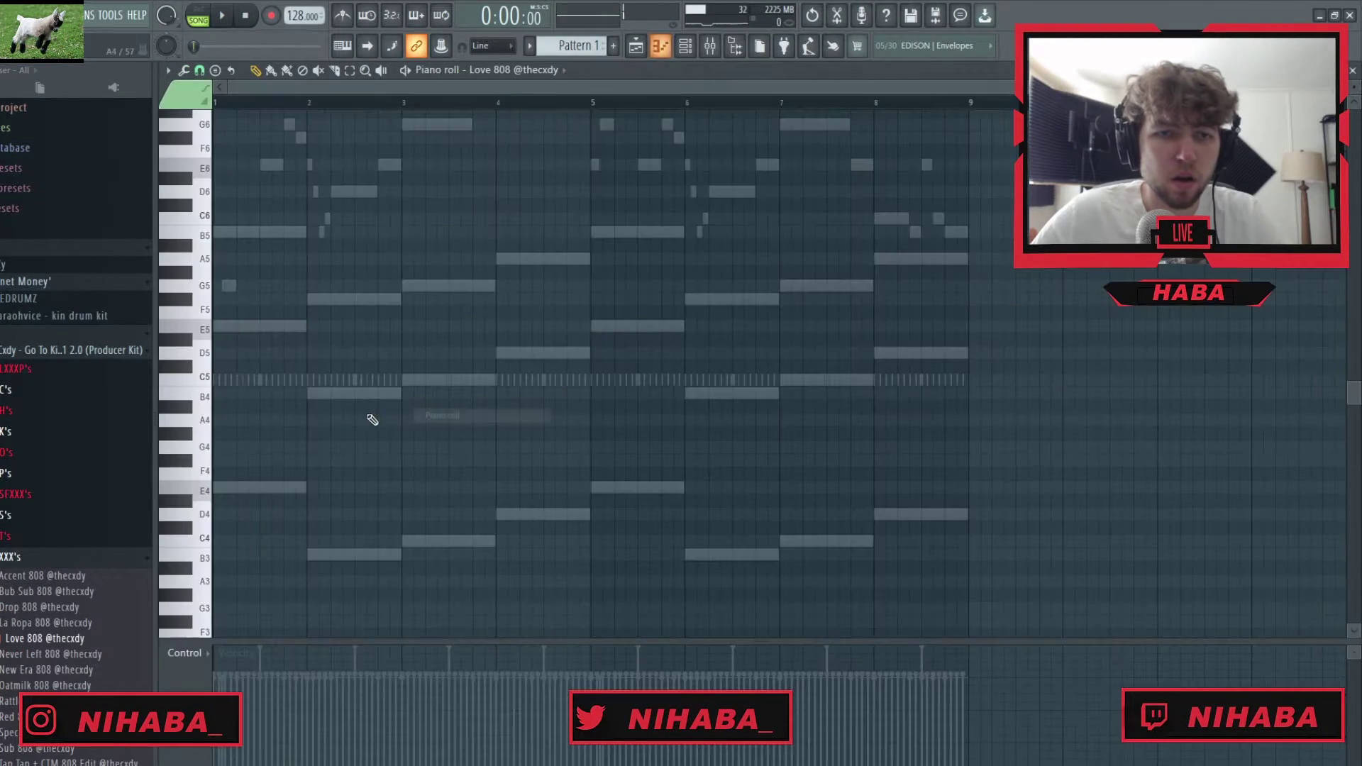
{"action": "scroll", "coordinate": [242, 507], "scroll_direction": "down", "scroll_amount": 3}
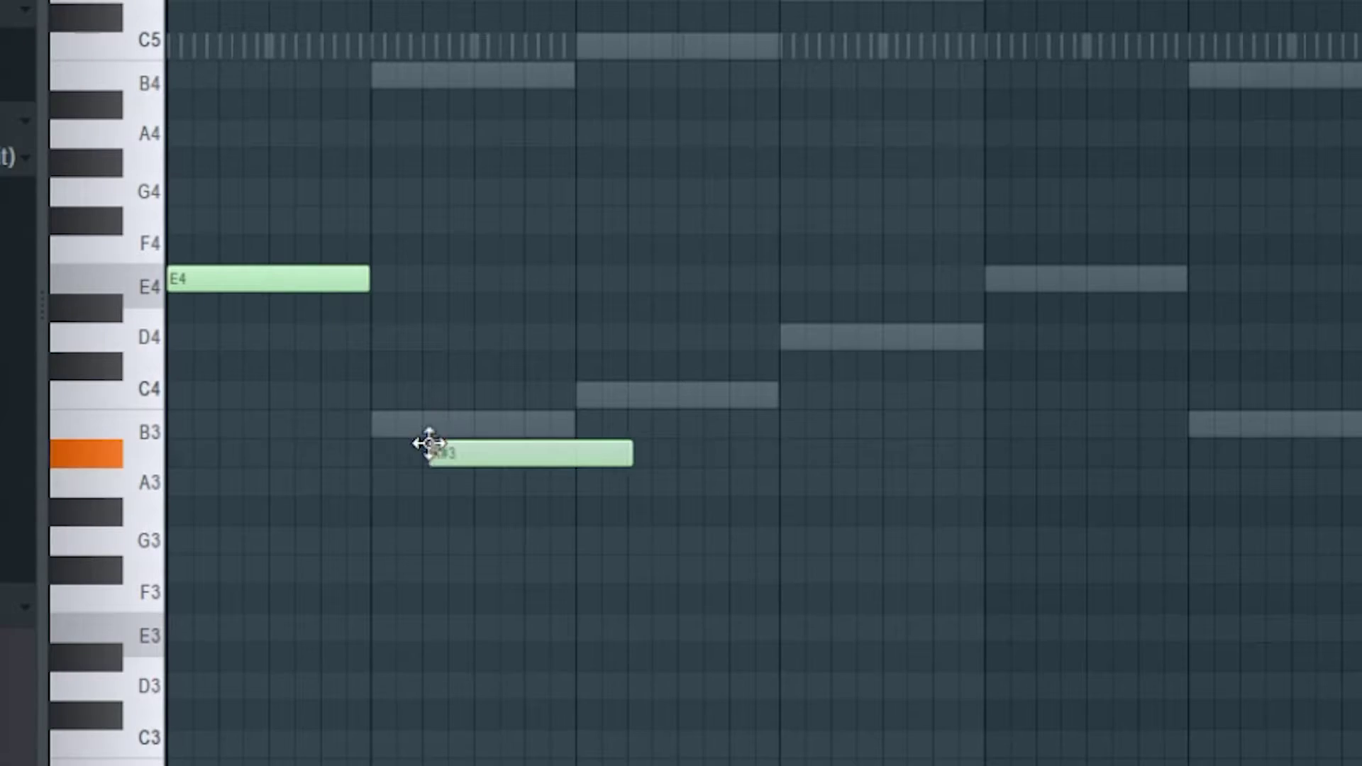
{"action": "left_click_drag", "start_coordinate": [429, 444], "coordinate": [384, 398]}
{"action": "left_click_drag", "start_coordinate": [630, 395], "coordinate": [575, 421]}
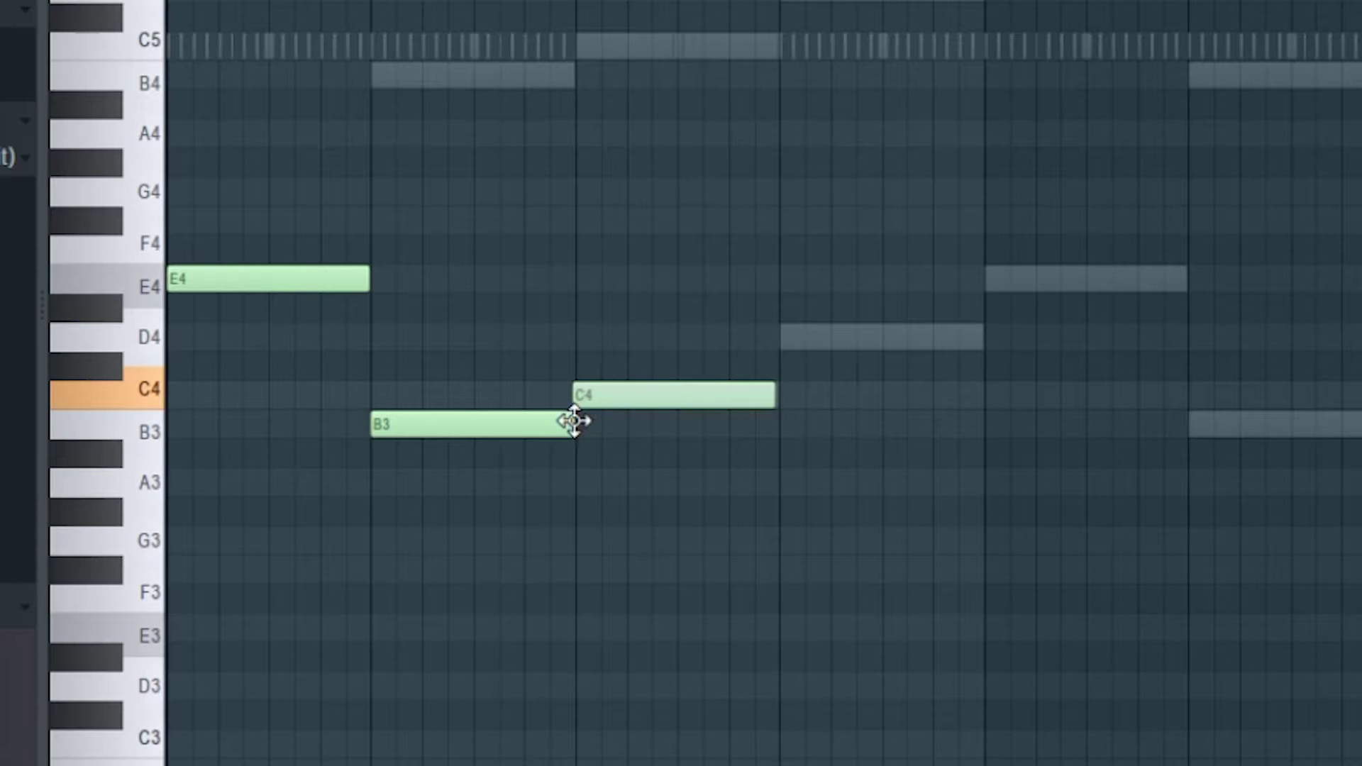
{"action": "scroll", "coordinate": [423, 508], "scroll_direction": "up", "scroll_amount": 4}
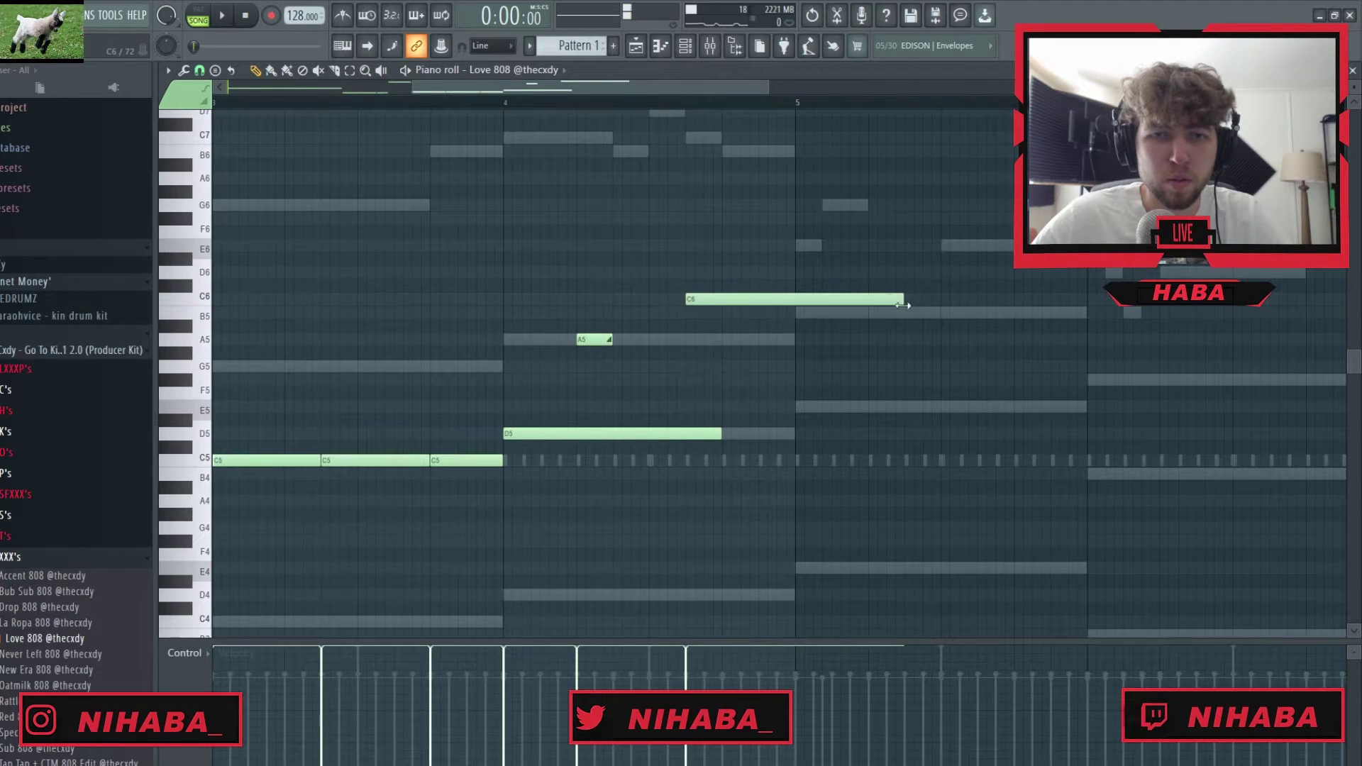
Set the C6 note's properties and add a D5 note stretched to bar 5
{"action": "double_click", "coordinate": [715, 301]}
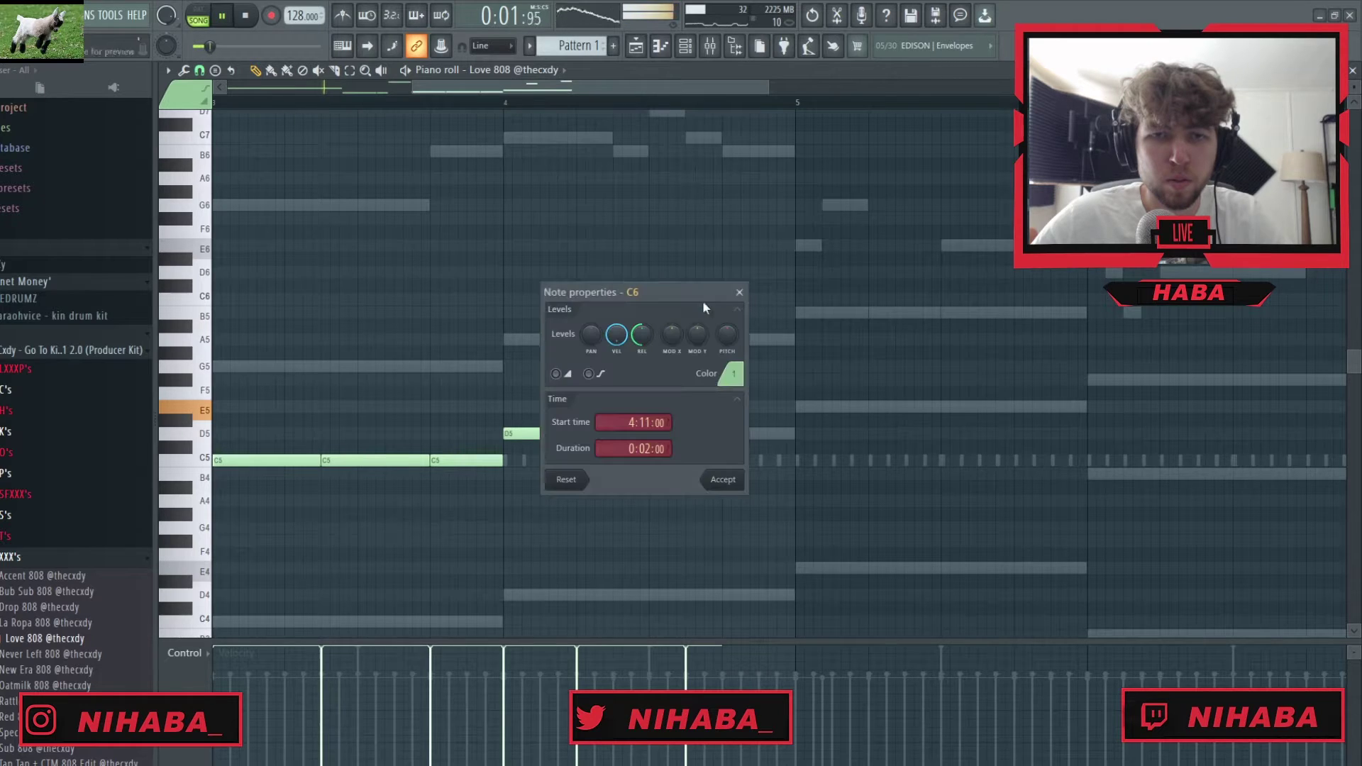
{"action": "left_click", "coordinate": [723, 479]}
{"action": "left_click", "coordinate": [728, 435]}
{"action": "left_click_drag", "start_coordinate": [757, 436], "coordinate": [796, 441]}
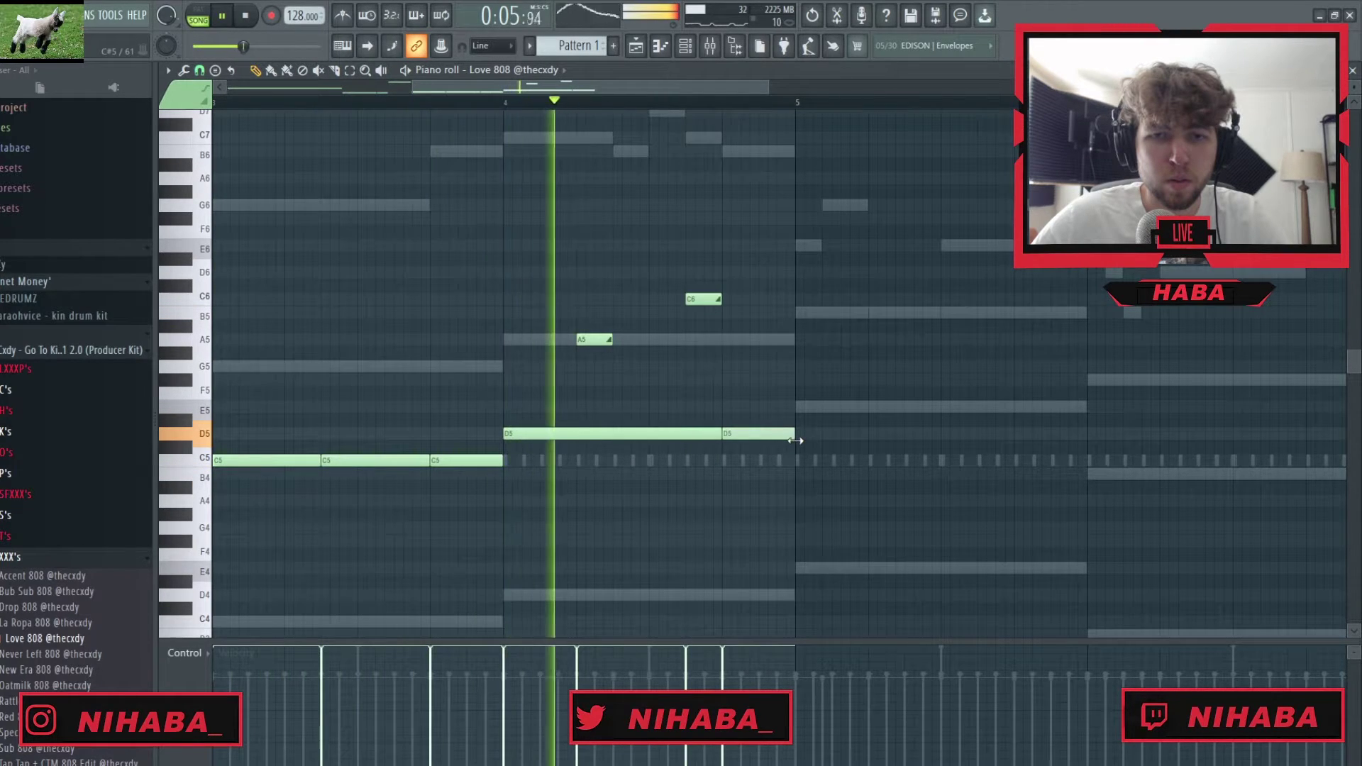
{"action": "key", "text": "space"}
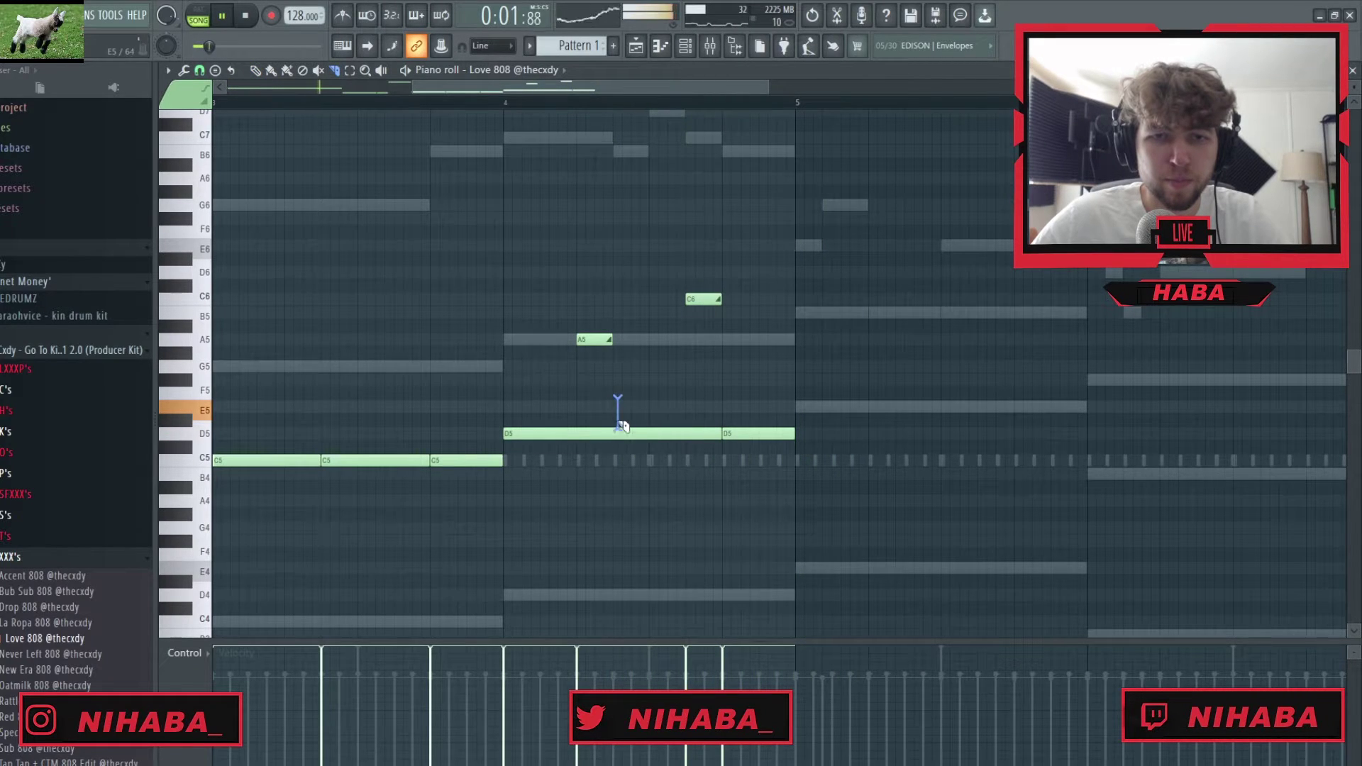
Raise one note to D6 and shift a C6 note up to C7, extending it to bar 8
{"action": "scroll", "coordinate": [624, 474], "scroll_direction": "up", "scroll_amount": 3, "text": "ctrl"}
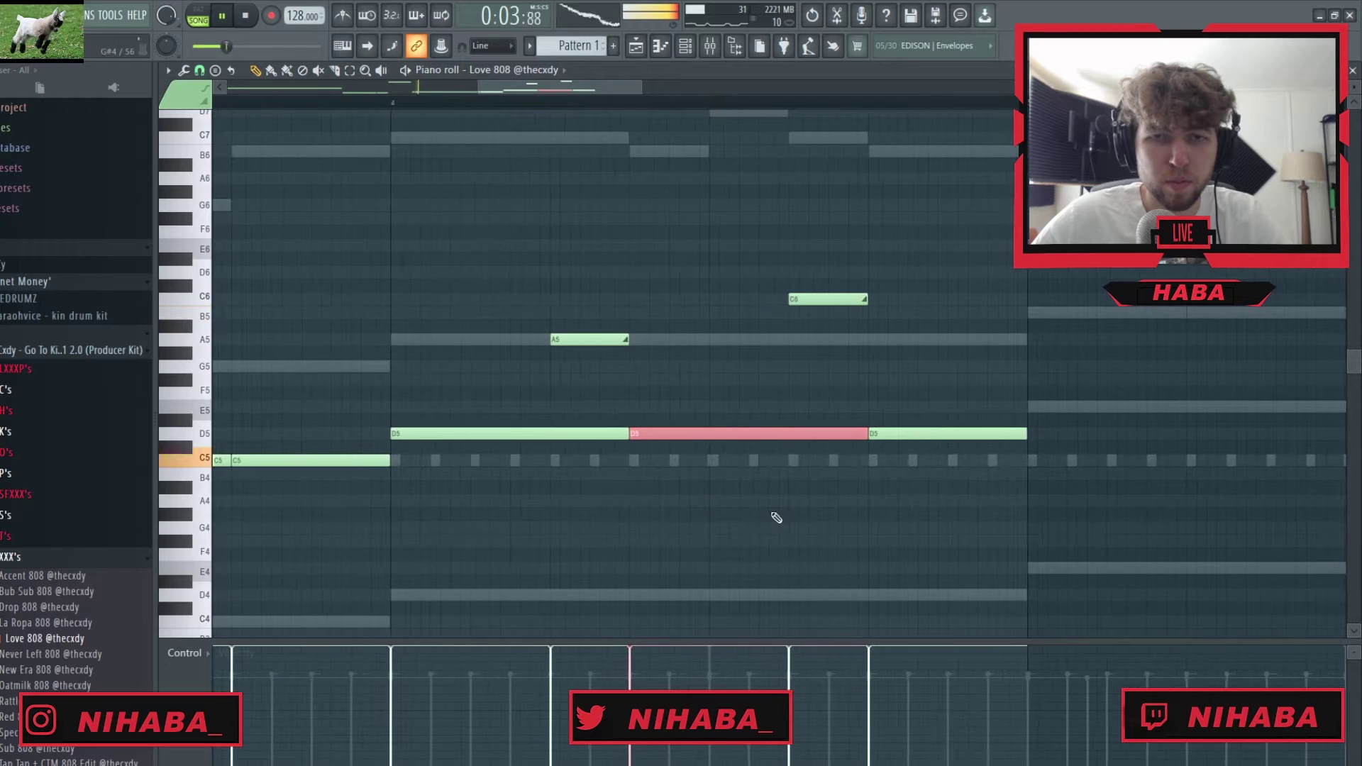
{"action": "left_click_drag", "start_coordinate": [823, 300], "coordinate": [819, 272]}
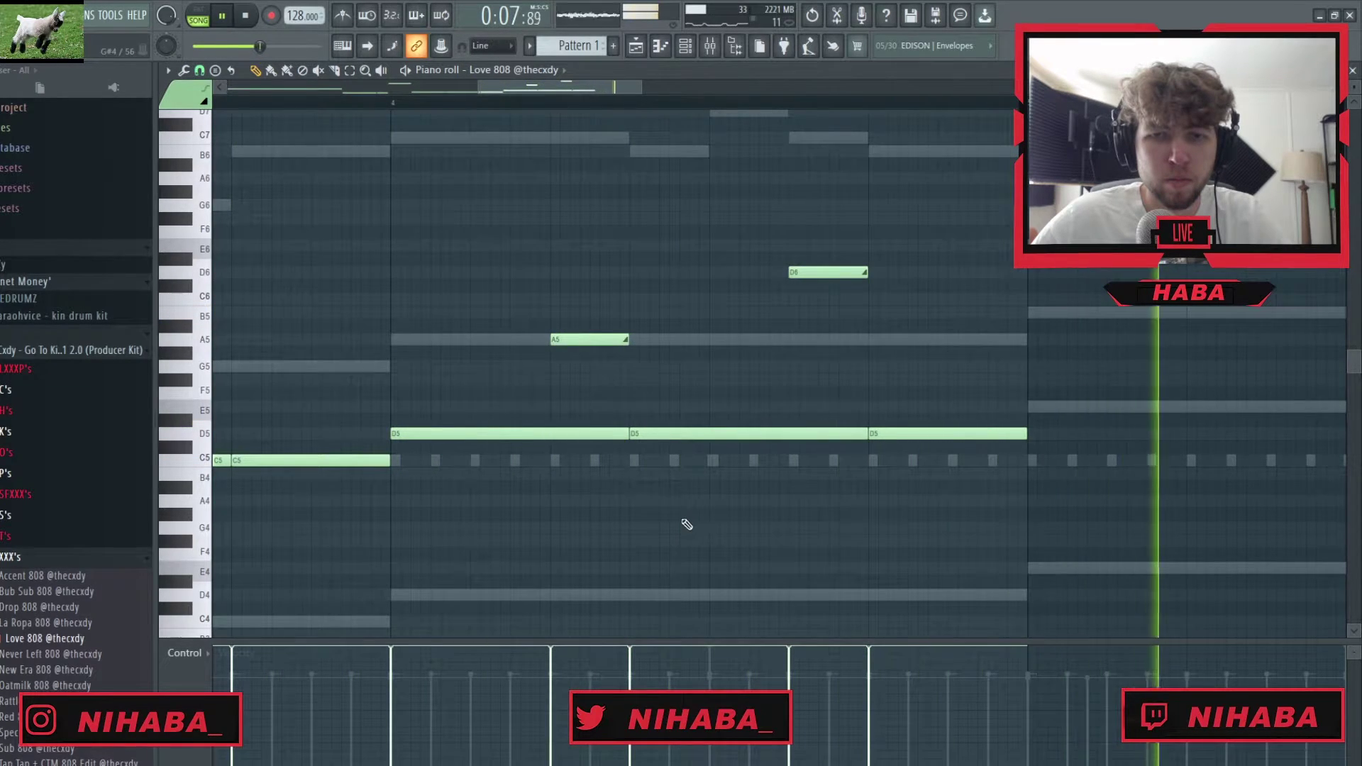
{"action": "scroll", "coordinate": [666, 525], "scroll_direction": "down", "scroll_amount": 5, "text": "ctrl"}
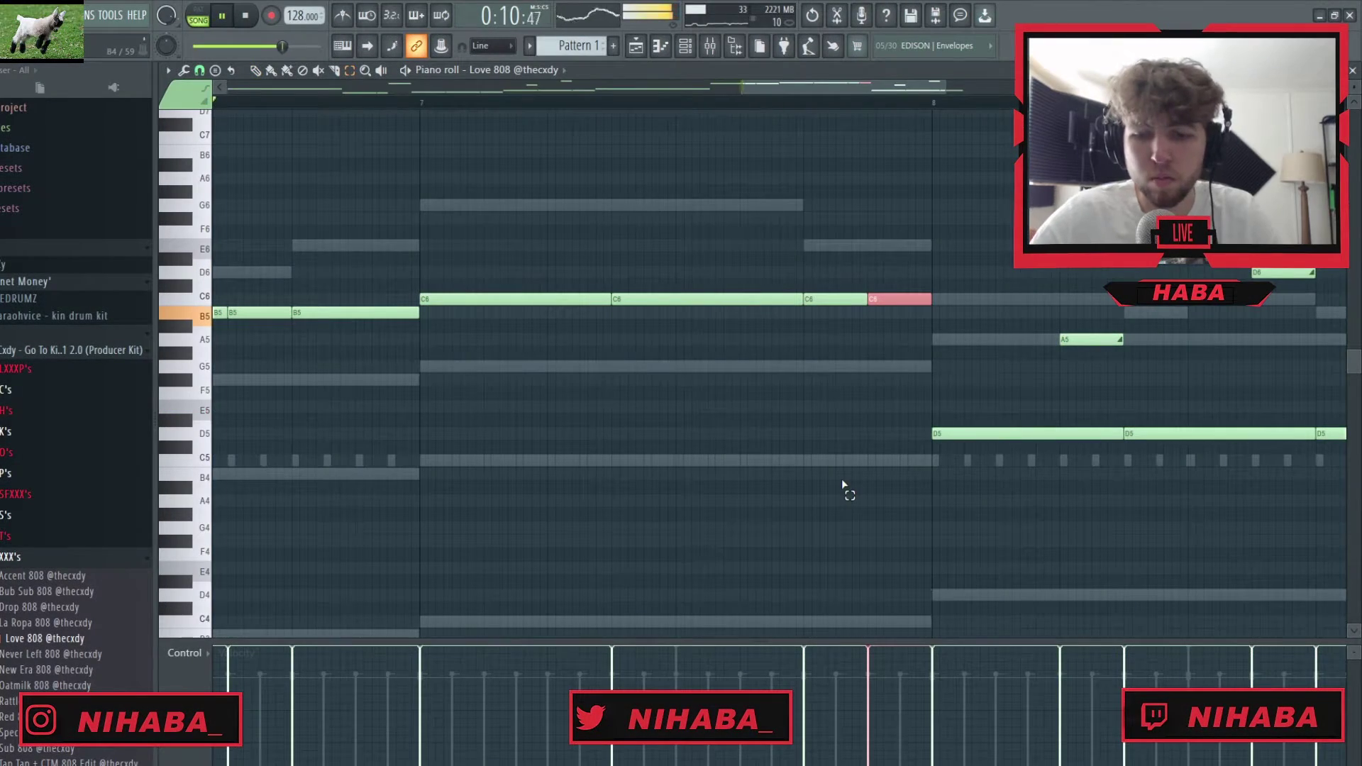
{"action": "key", "text": "ctrl+Up"}
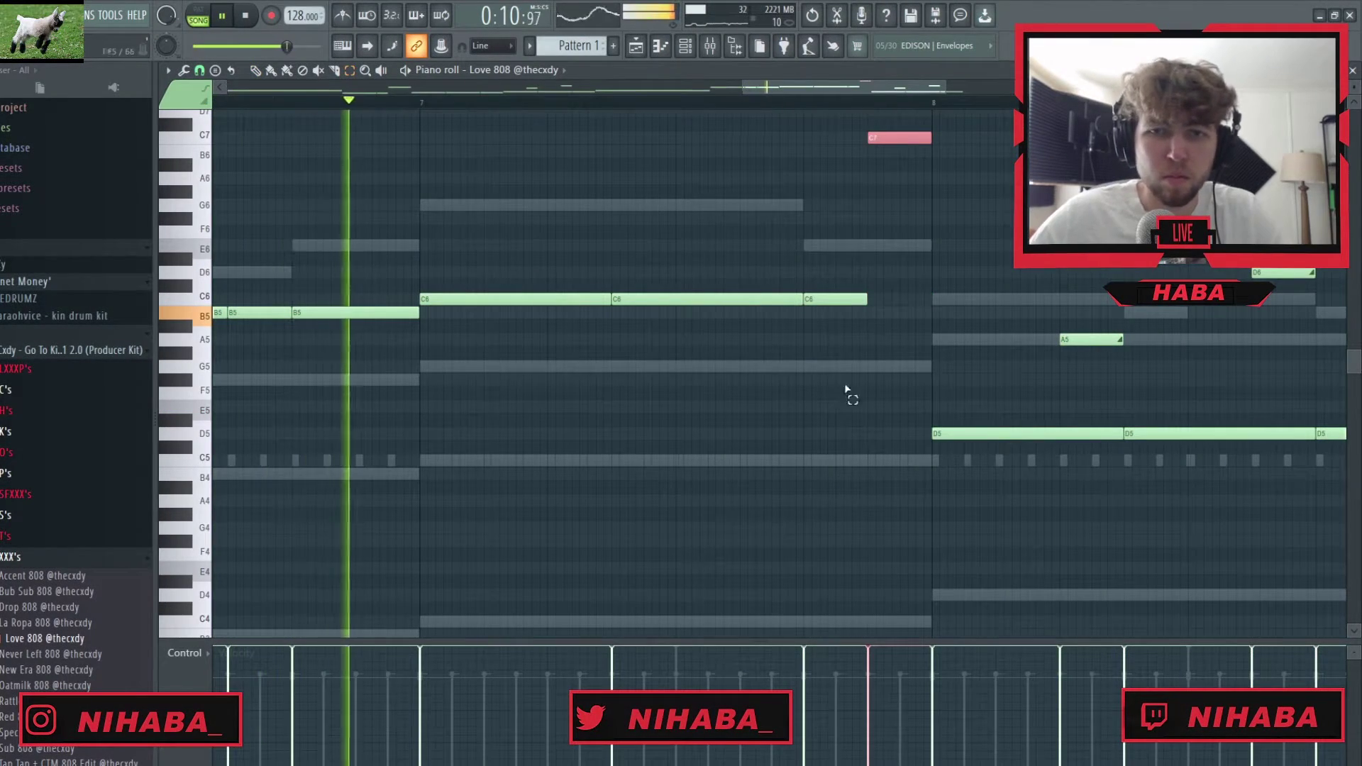
{"action": "left_click_drag", "start_coordinate": [866, 301], "coordinate": [934, 308]}
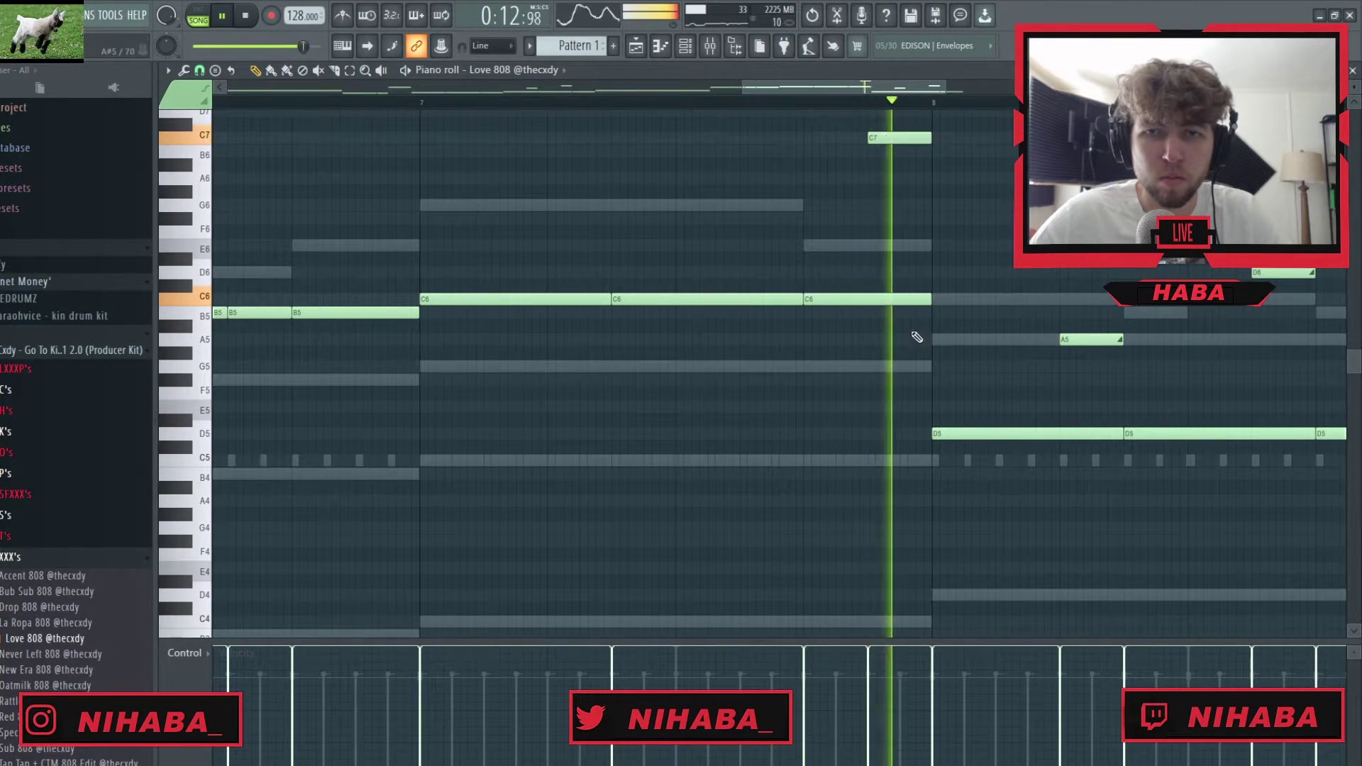
{"action": "scroll", "coordinate": [869, 399], "scroll_direction": "up", "scroll_amount": 2, "text": "ctrl"}
{"action": "scroll", "coordinate": [877, 396], "scroll_direction": "down", "scroll_amount": 3, "text": "ctrl"}
{"action": "scroll", "coordinate": [821, 389], "scroll_direction": "up", "scroll_amount": 3}
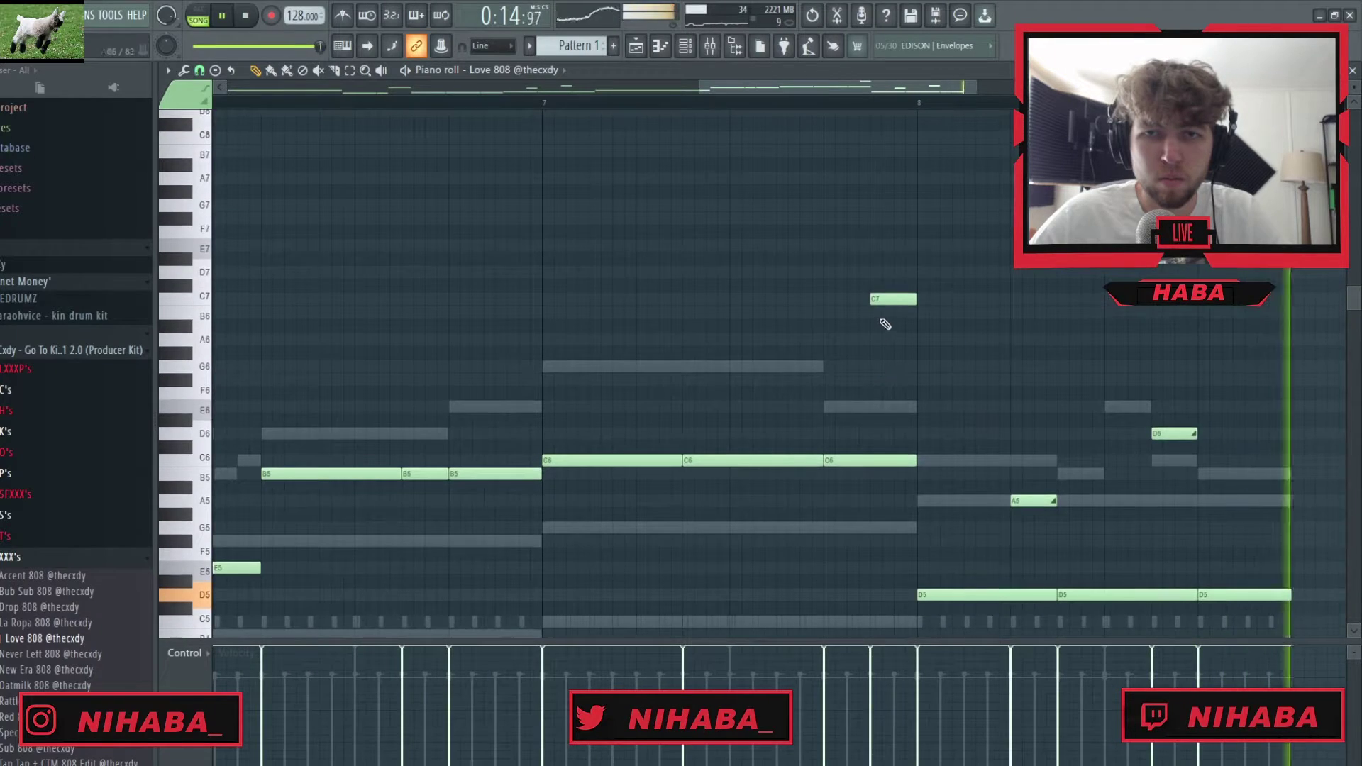
Make the C7 note a slide note through its note properties
{"action": "double_click", "coordinate": [893, 301]}
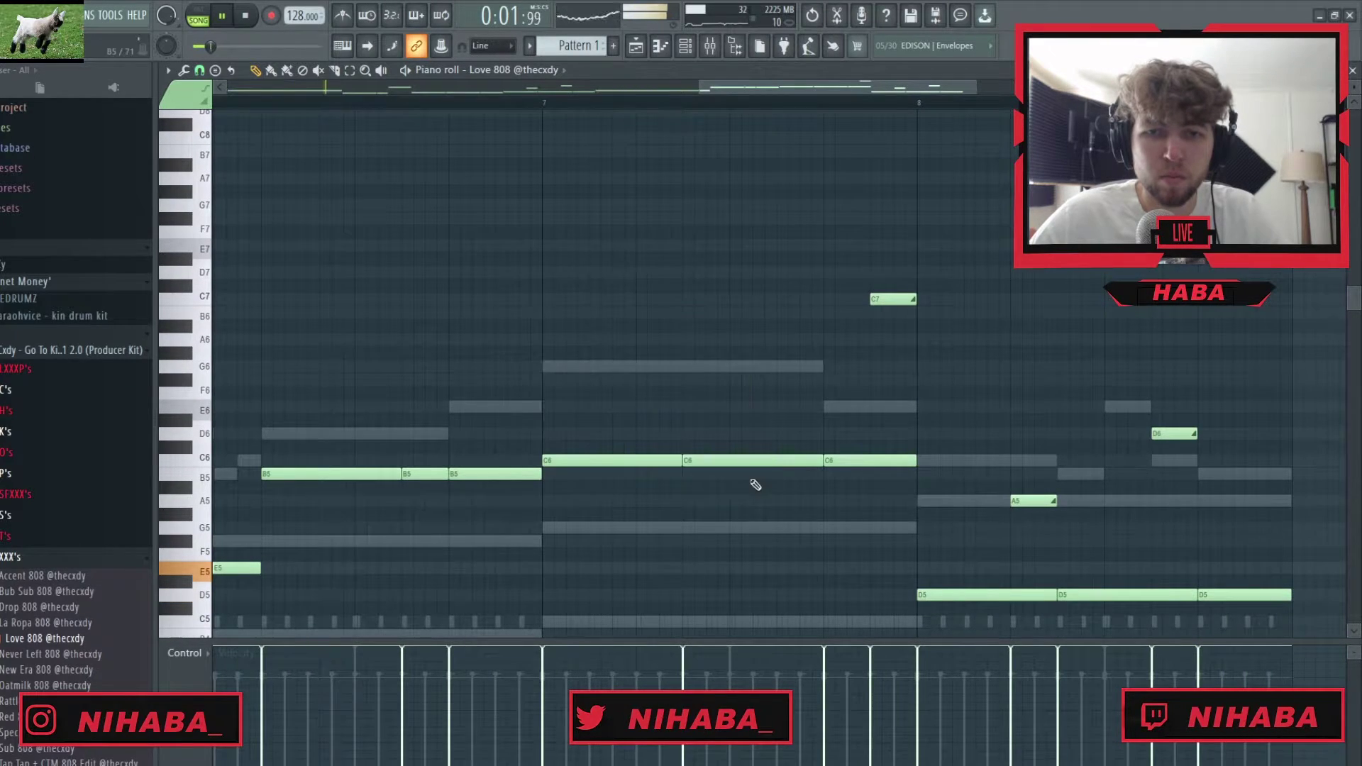
{"action": "left_click", "coordinate": [723, 480]}
{"action": "scroll", "coordinate": [710, 518], "scroll_direction": "down", "scroll_amount": 4, "text": "ctrl"}
{"action": "scroll", "coordinate": [709, 578], "scroll_direction": "down", "scroll_amount": 6}
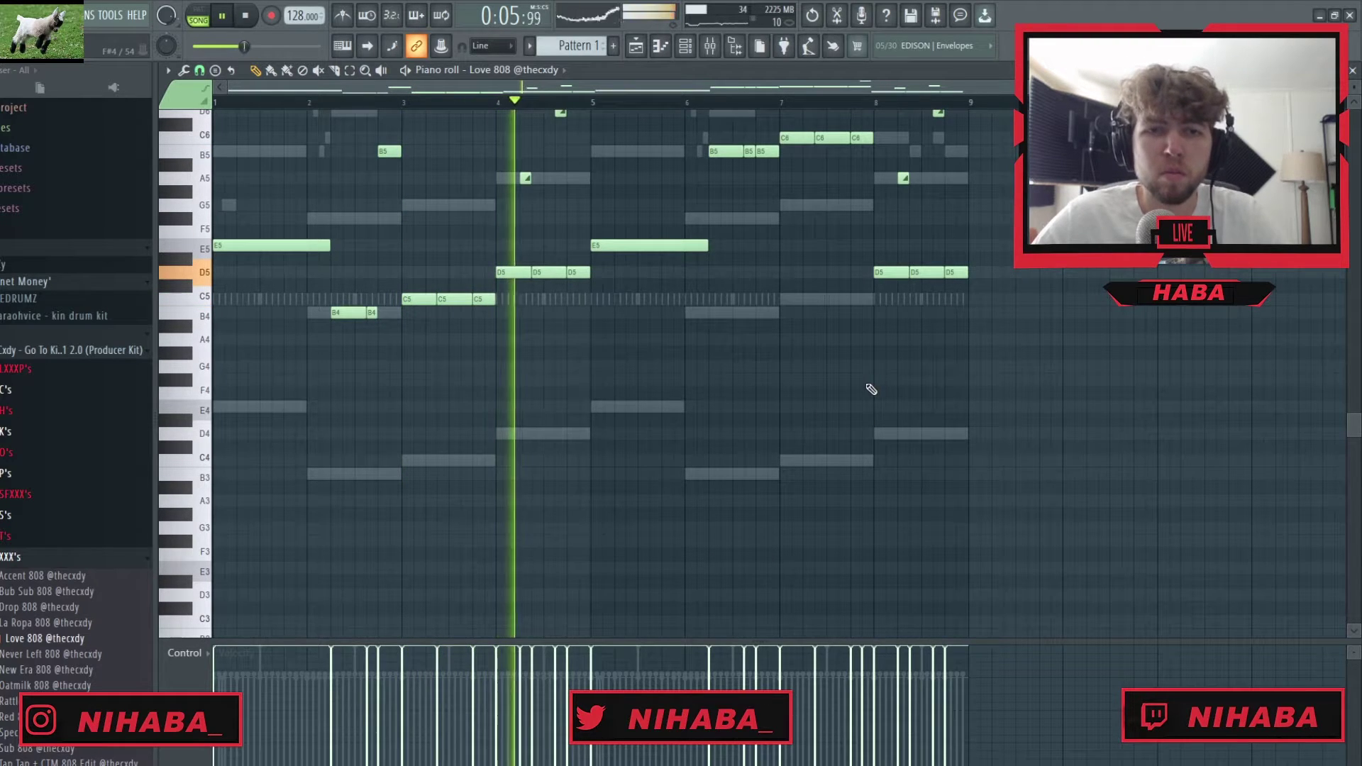
{"action": "scroll", "coordinate": [731, 497], "scroll_direction": "up", "scroll_amount": 2}
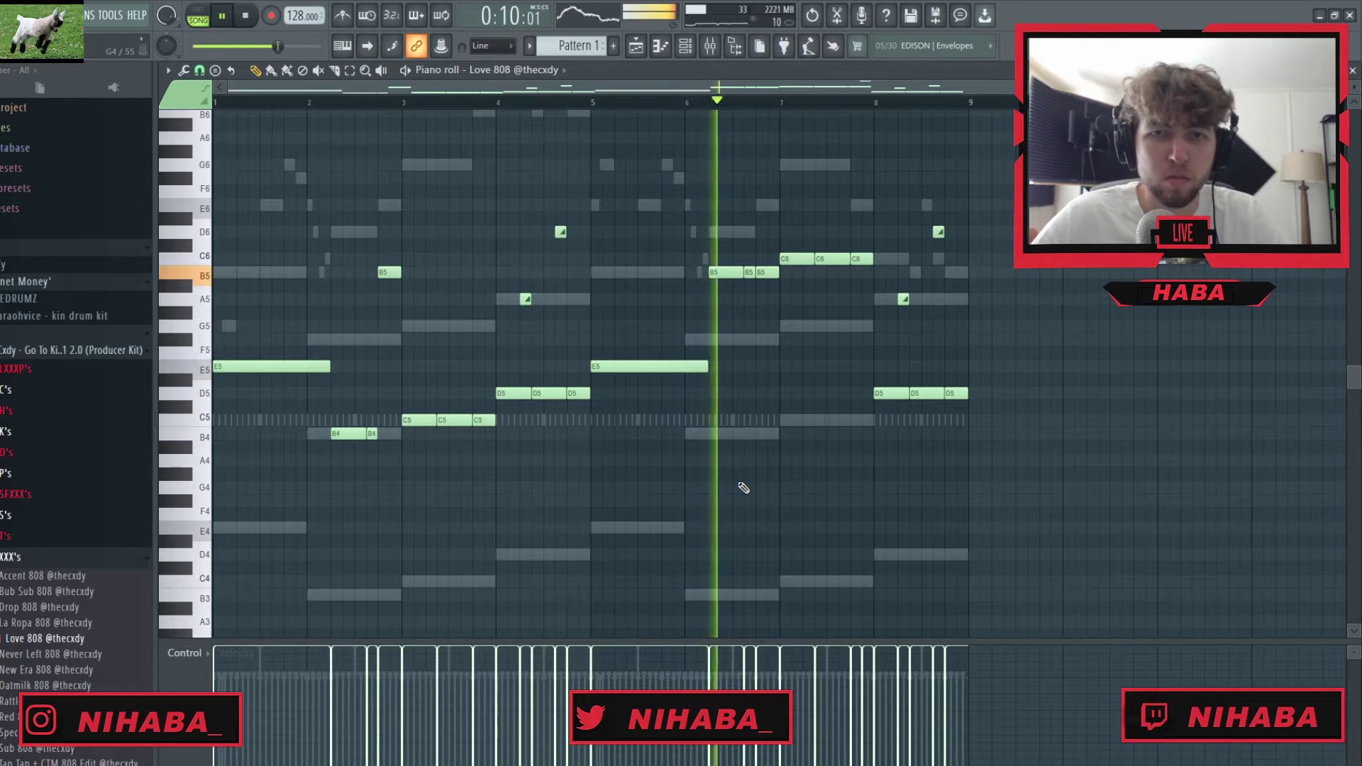
{"action": "scroll", "coordinate": [675, 523], "scroll_direction": "up", "scroll_amount": 1}
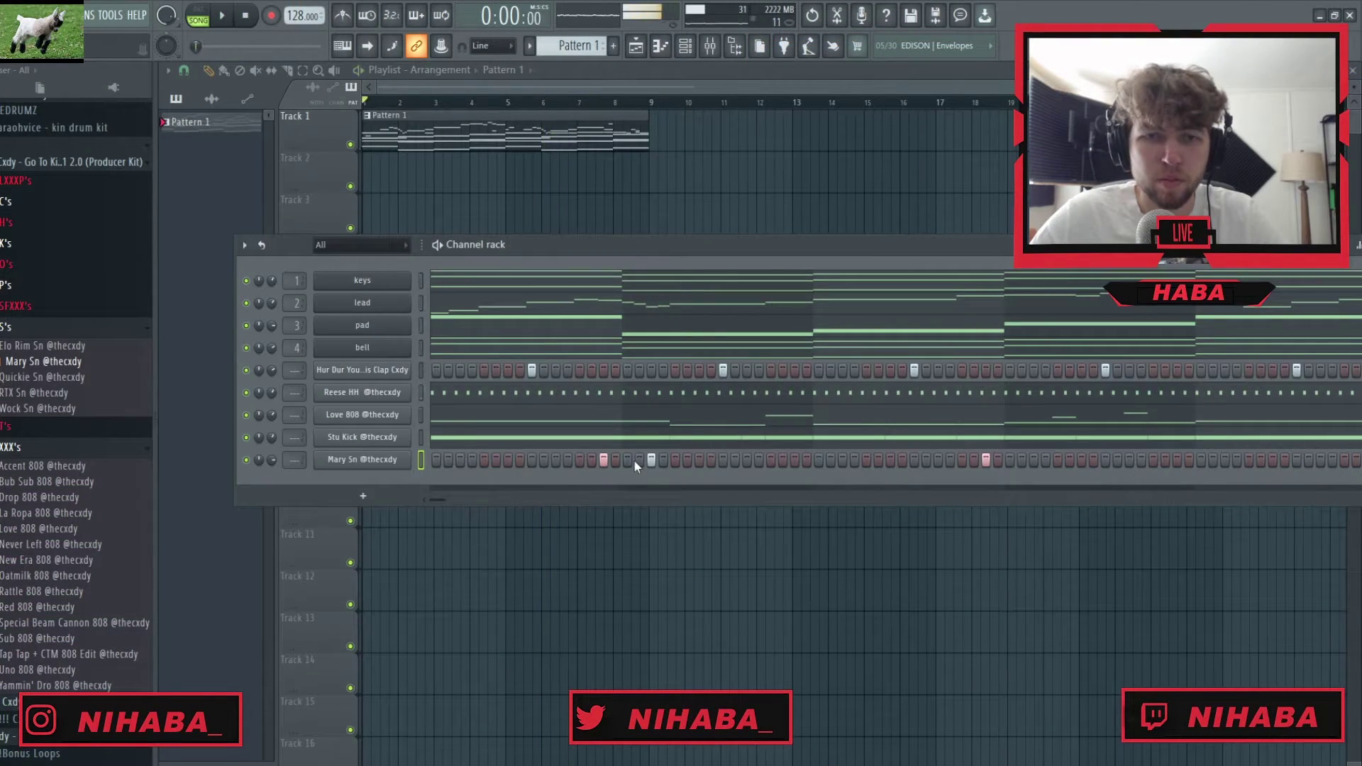
Shift one Mary Sn snare step to the neighbouring step and bring up the Mary Sn channel options
{"action": "right_click", "coordinate": [606, 459]}
{"action": "left_click", "coordinate": [615, 459]}
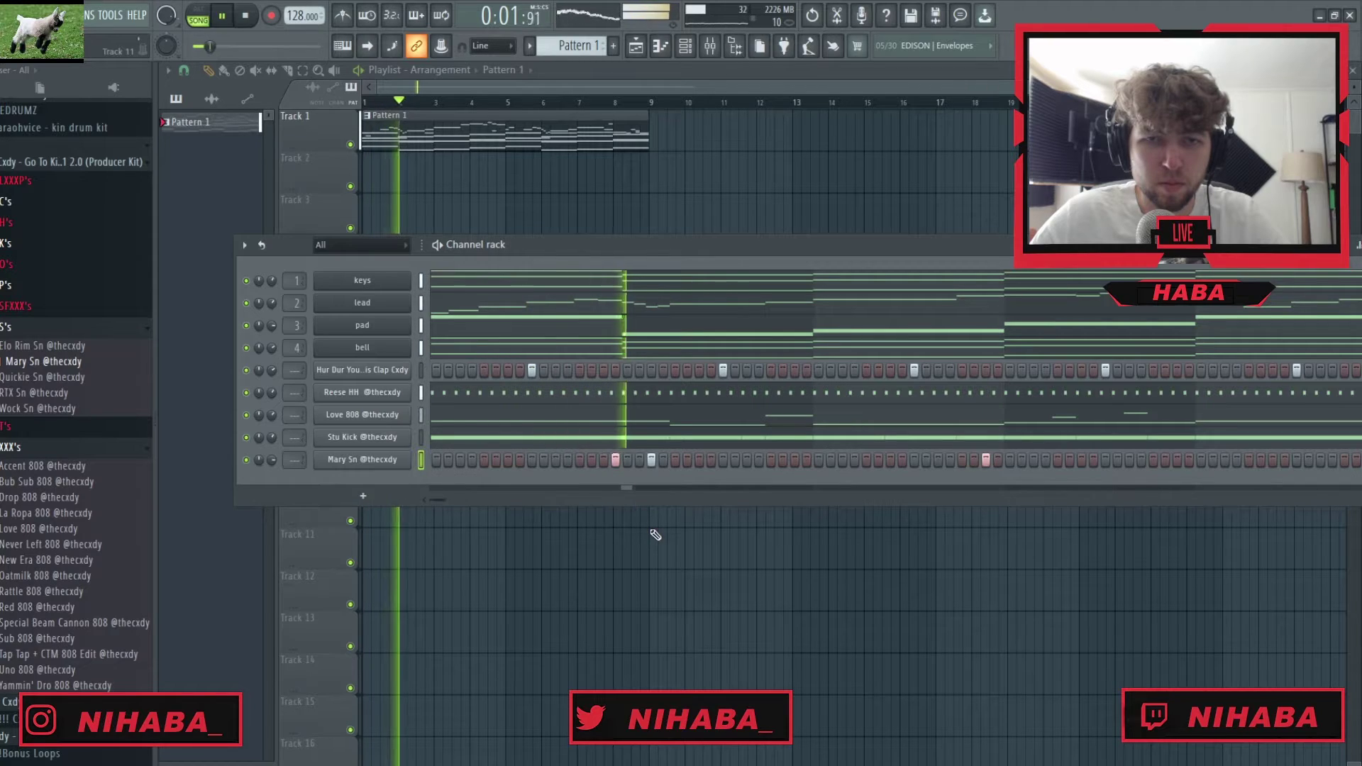
{"action": "left_click_drag", "start_coordinate": [1004, 241], "coordinate": [1210, 241]}
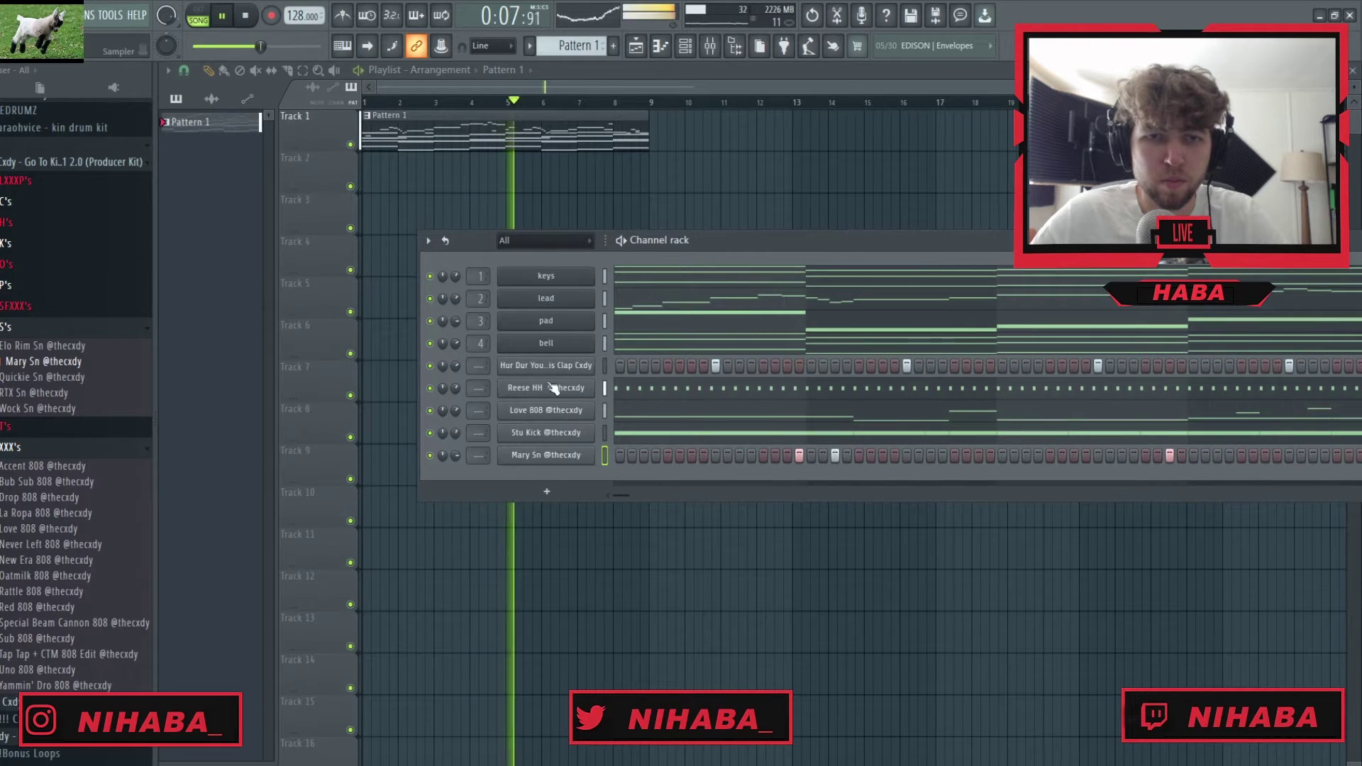
{"action": "right_click", "coordinate": [538, 458]}
{"action": "left_click", "coordinate": [528, 471]}
{"action": "right_click", "coordinate": [525, 463]}
{"action": "left_click", "coordinate": [474, 458]}
{"action": "right_click", "coordinate": [545, 457]}
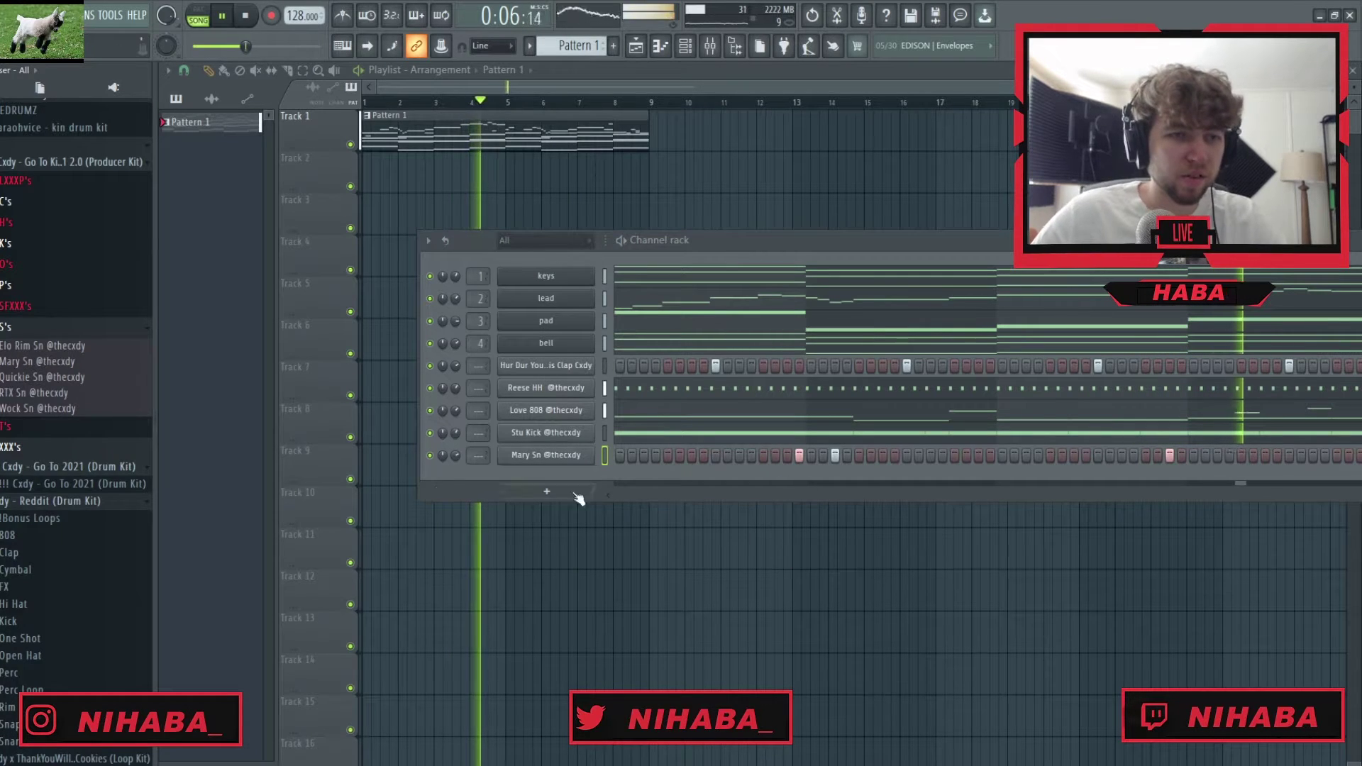
Add the Castle Perc sample as a new channel and remove one hit from its pattern
{"action": "left_click", "coordinate": [21, 287]}
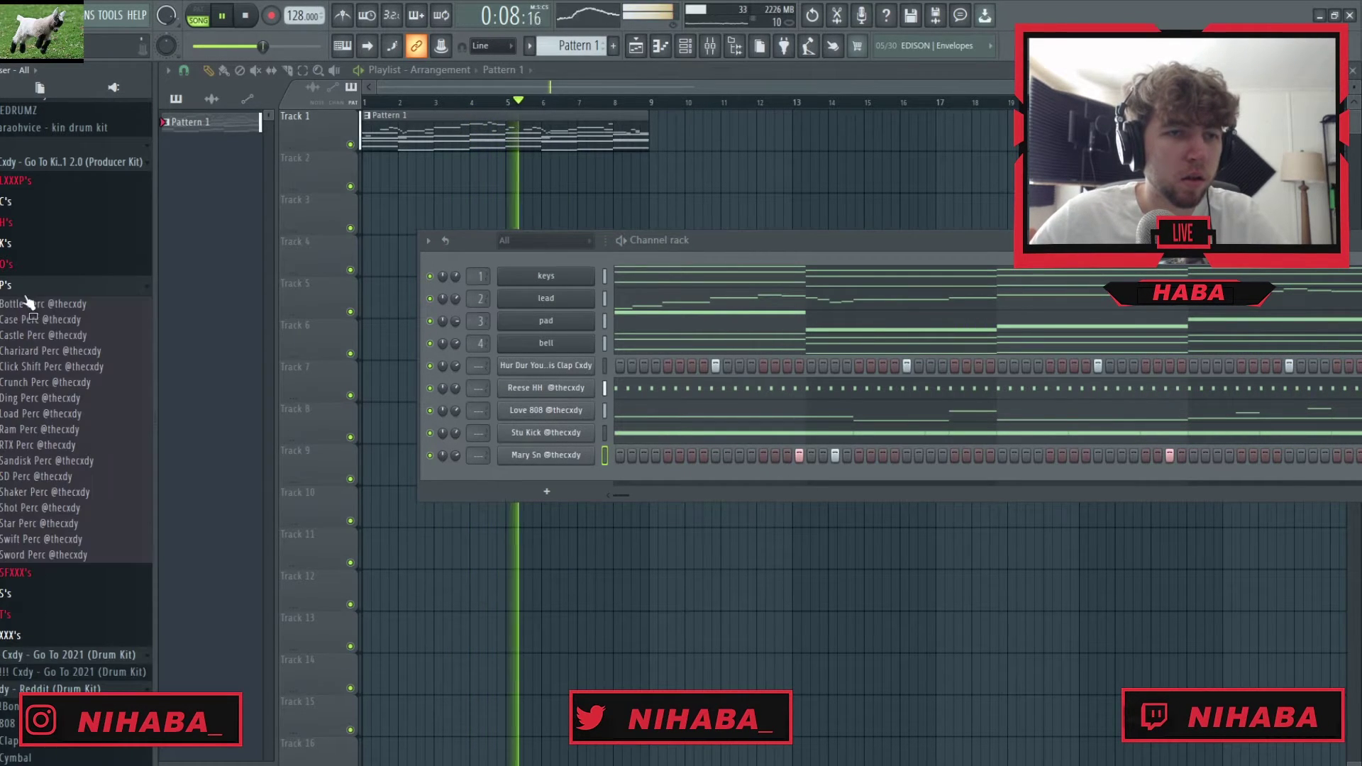
{"action": "left_click_drag", "start_coordinate": [57, 337], "coordinate": [542, 429]}
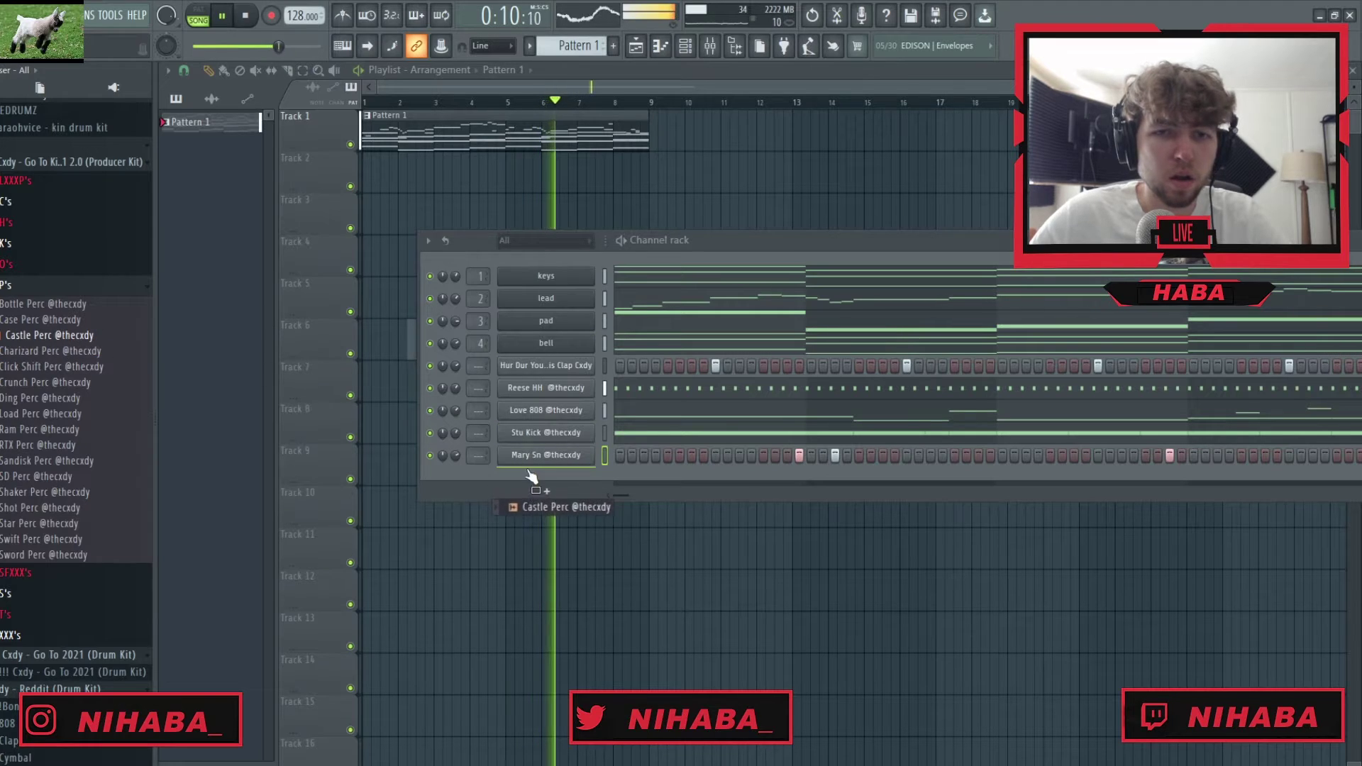
{"action": "left_click_drag", "start_coordinate": [531, 477], "coordinate": [533, 480]}
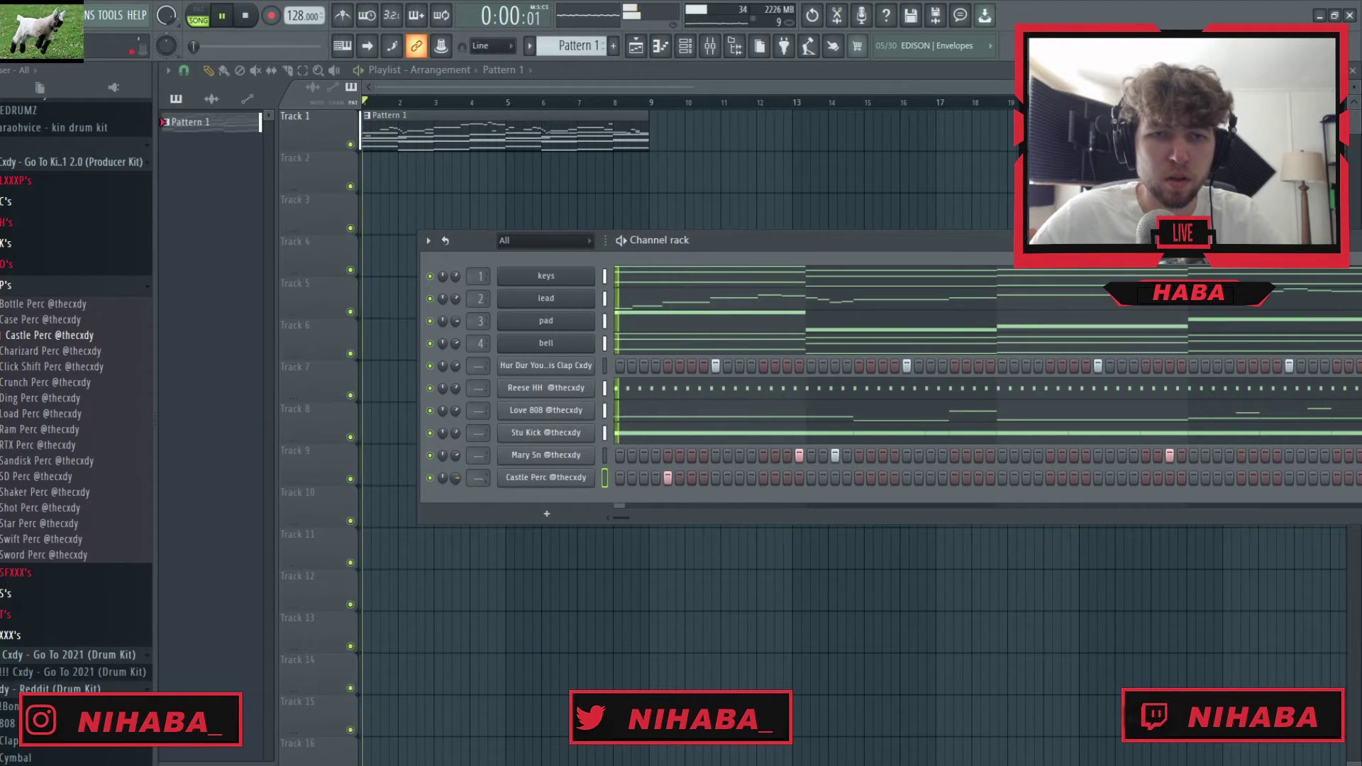
{"action": "left_click", "coordinate": [667, 478]}
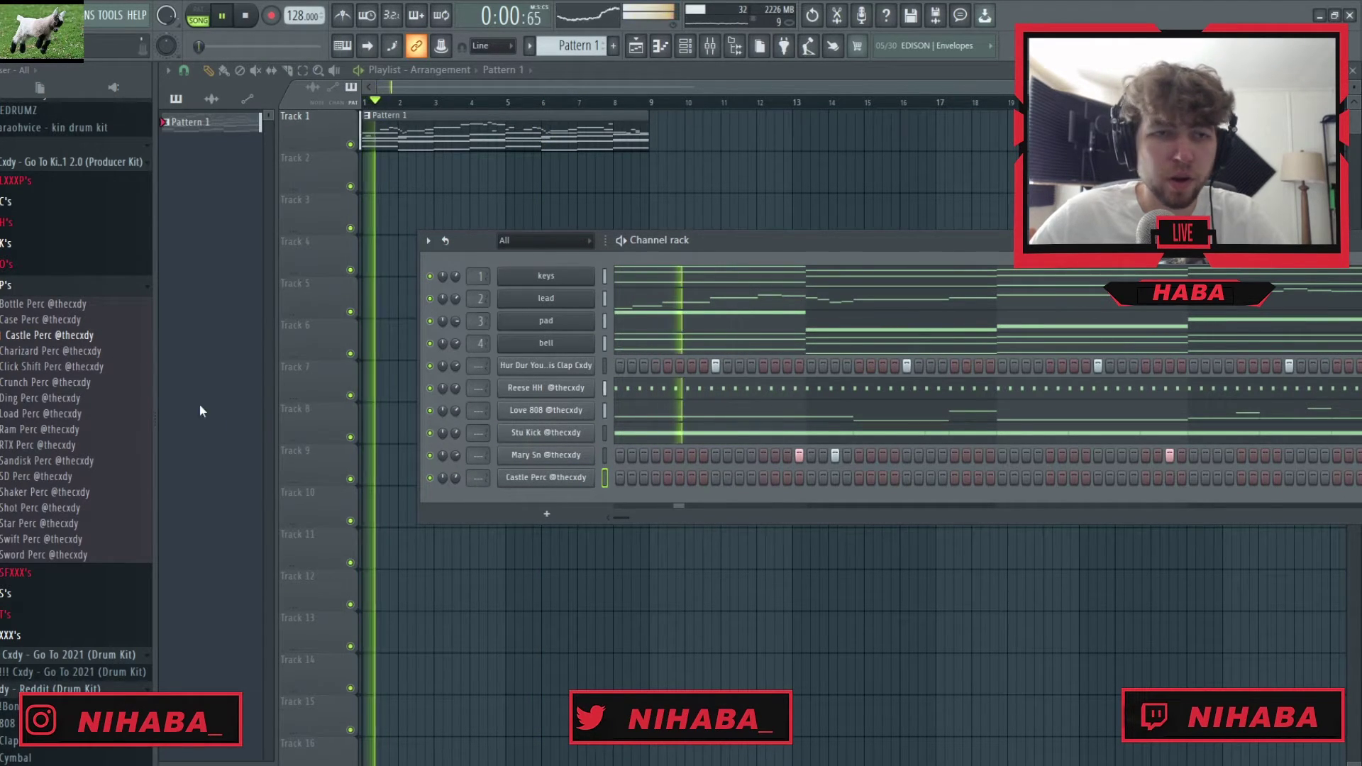
{"action": "key", "text": "space"}
Add Shot Perc as a new channel and open its piano roll
{"action": "left_click_drag", "start_coordinate": [46, 398], "coordinate": [46, 403]}
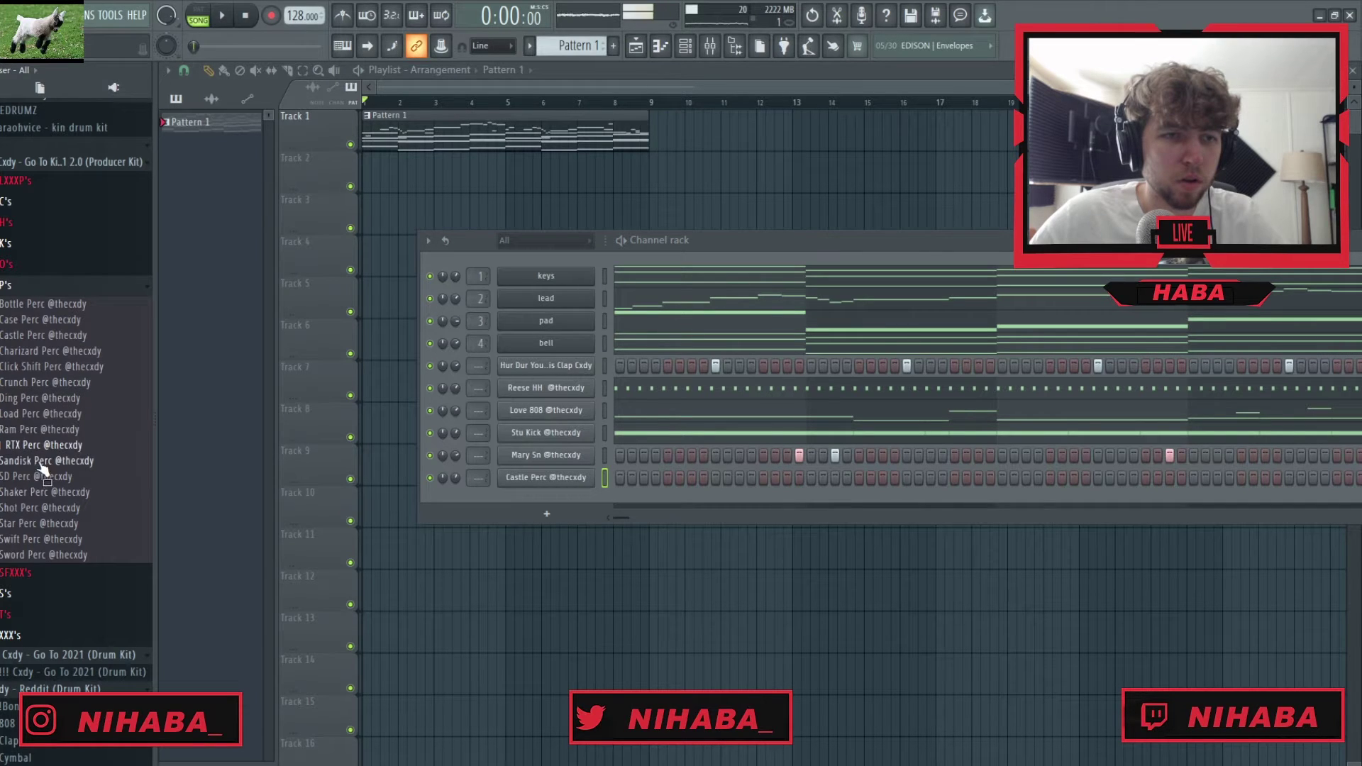
{"action": "left_click", "coordinate": [34, 496]}
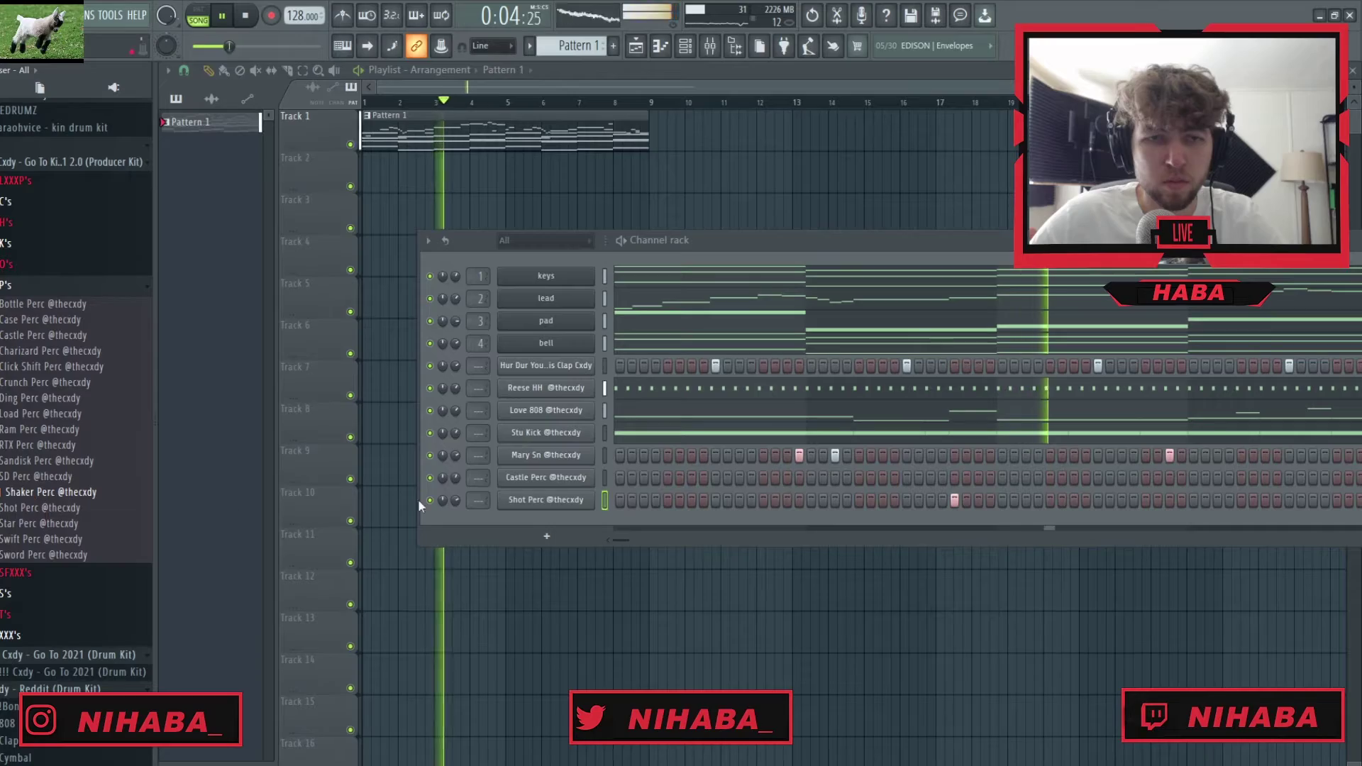
{"action": "right_click", "coordinate": [550, 505]}
{"action": "left_click", "coordinate": [576, 518]}
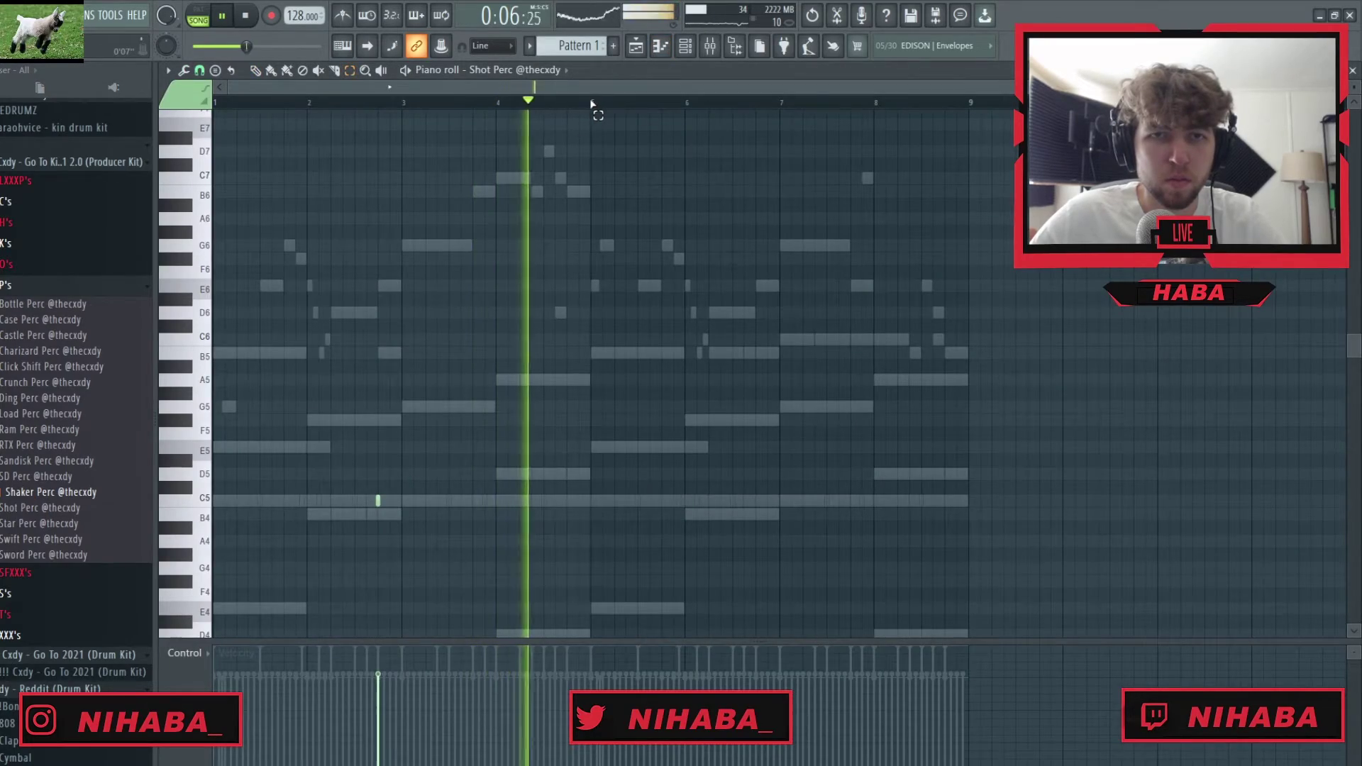
Place a single C5 Shot Perc note near bar 6, then view the SD Perc piano roll
{"action": "left_click", "coordinate": [755, 500]}
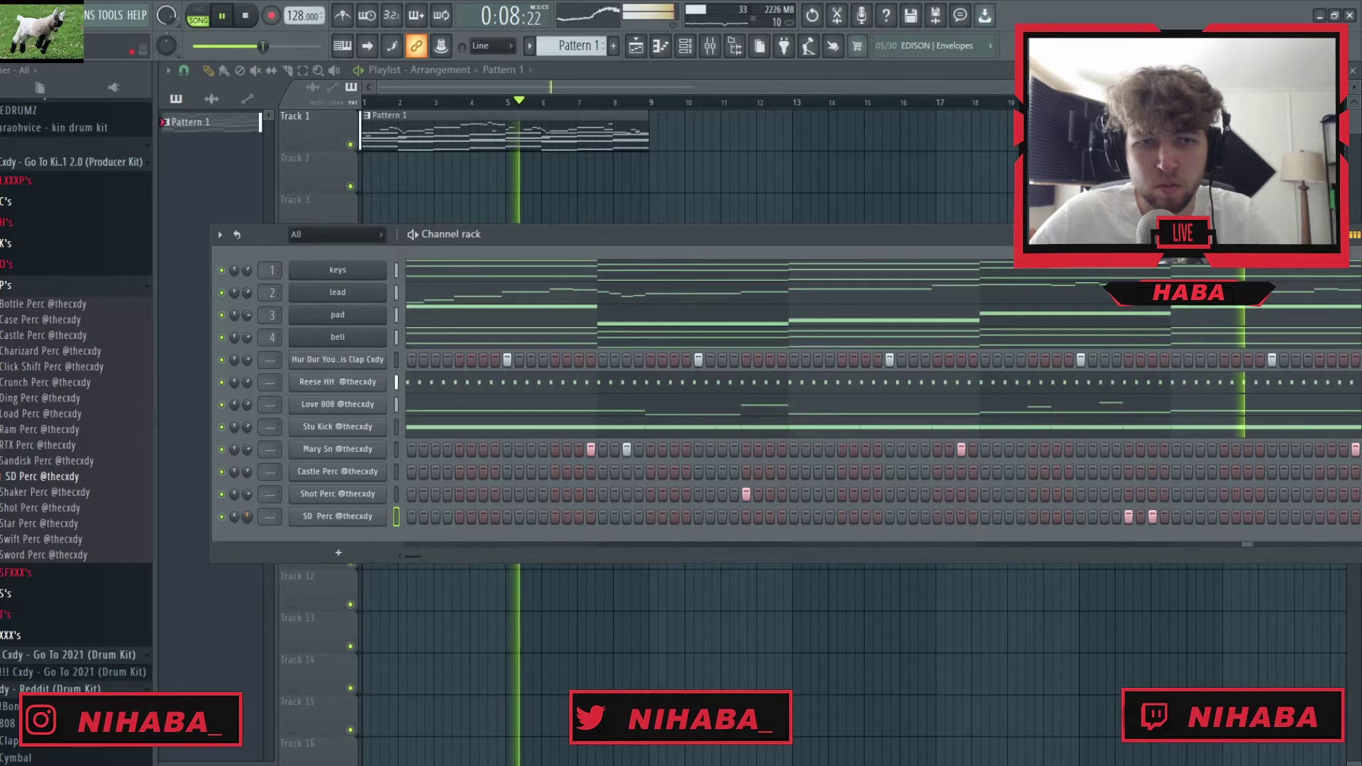
{"action": "right_click", "coordinate": [389, 516]}
{"action": "left_click", "coordinate": [420, 519]}
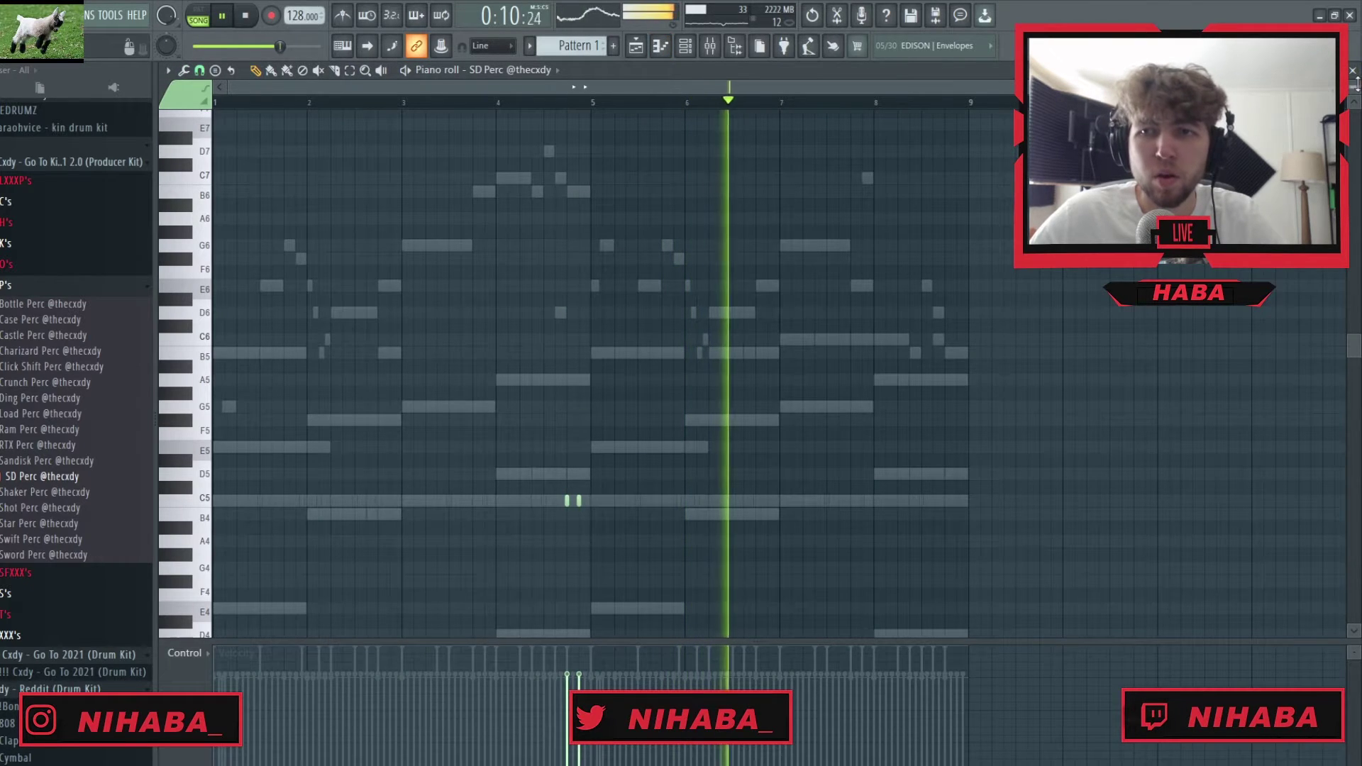
{"action": "left_click", "coordinate": [1352, 70]}
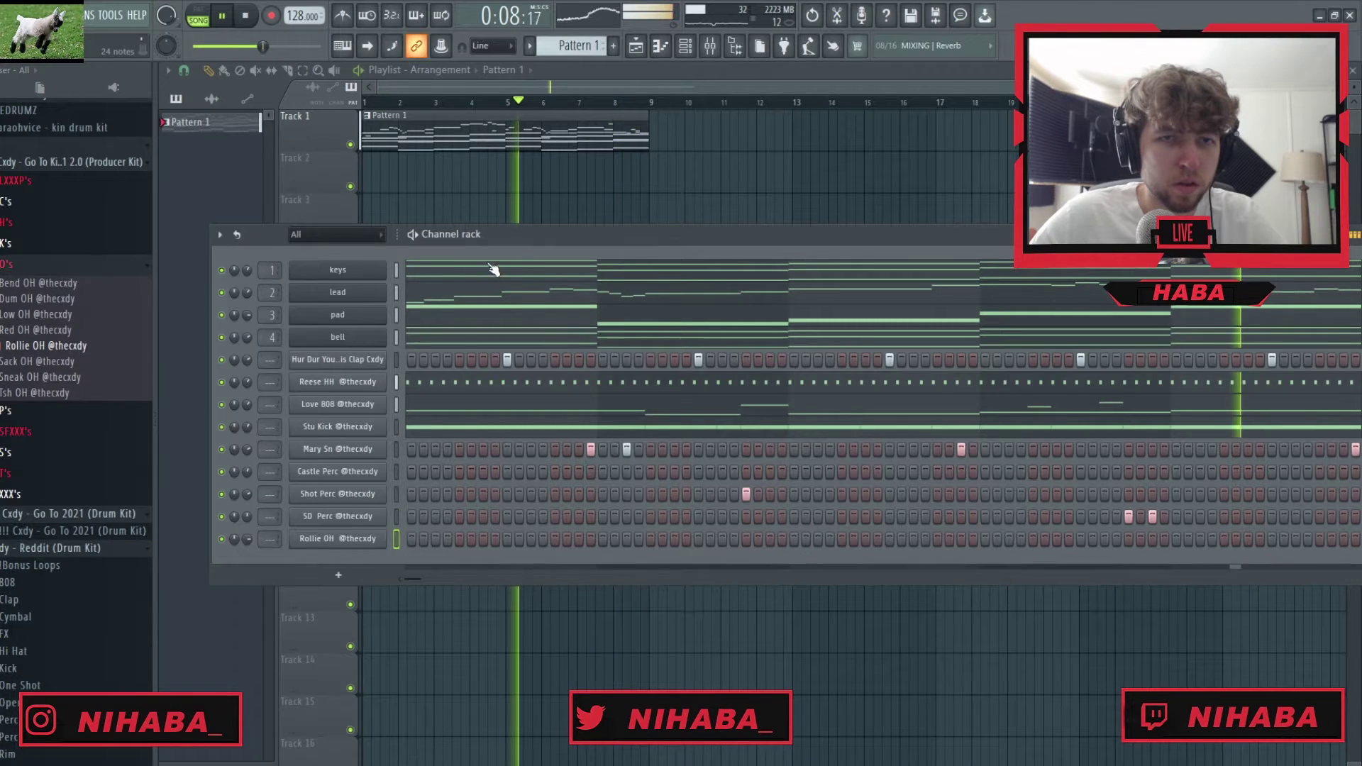
{"action": "left_click_drag", "start_coordinate": [534, 238], "coordinate": [623, 257]}
Move the Rollie OH selection to bars 7–9 and route the drum channels to mixer inserts 5–13
{"action": "right_click", "coordinate": [449, 551]}
{"action": "left_click", "coordinate": [483, 547]}
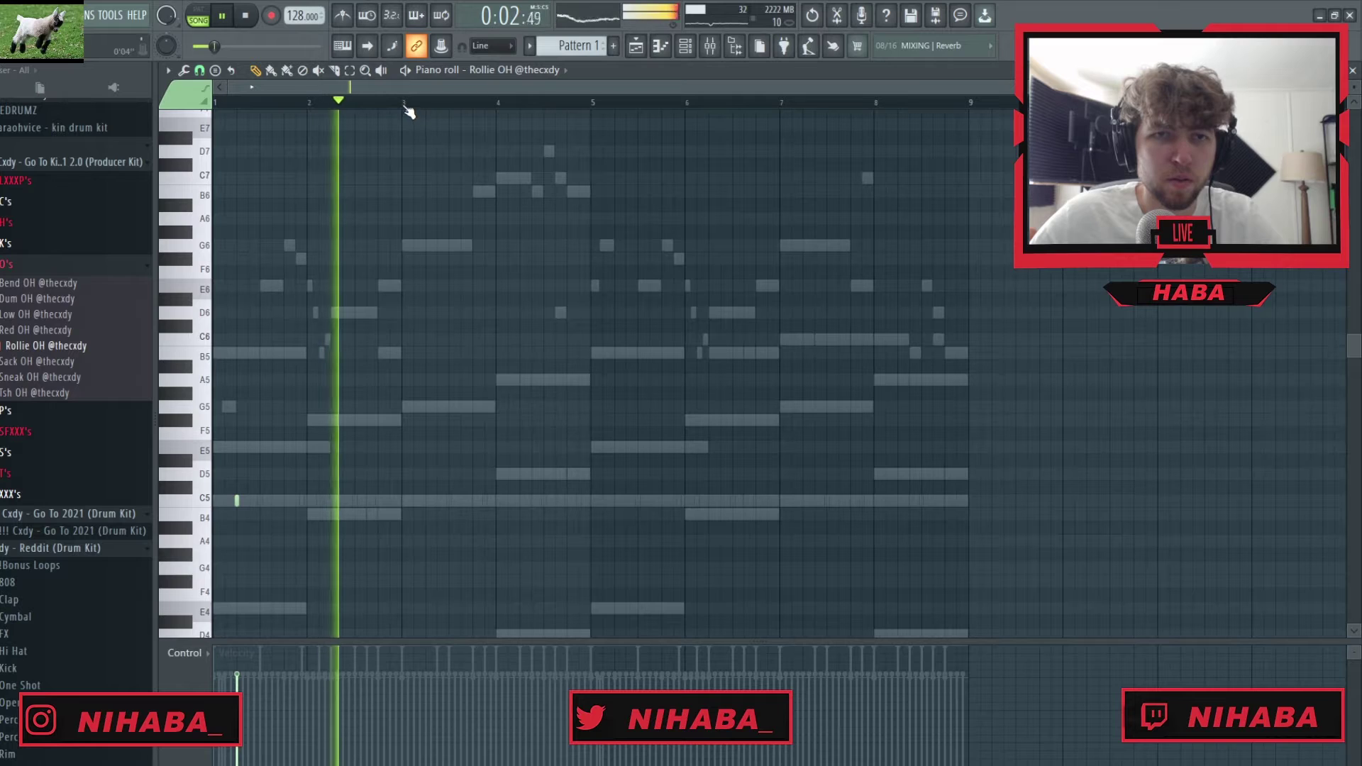
{"action": "left_click_drag", "start_coordinate": [404, 105], "coordinate": [211, 105]}
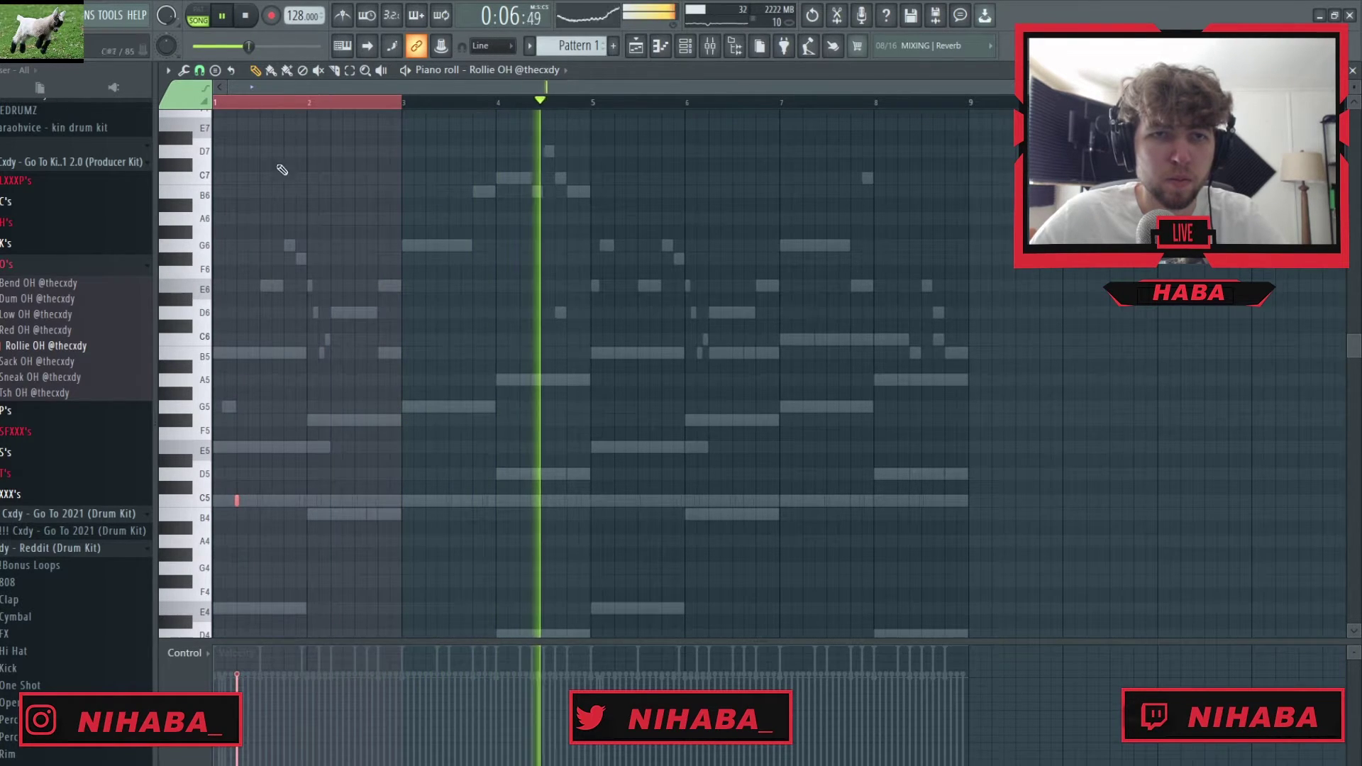
{"action": "key", "text": "ctrl+b"}
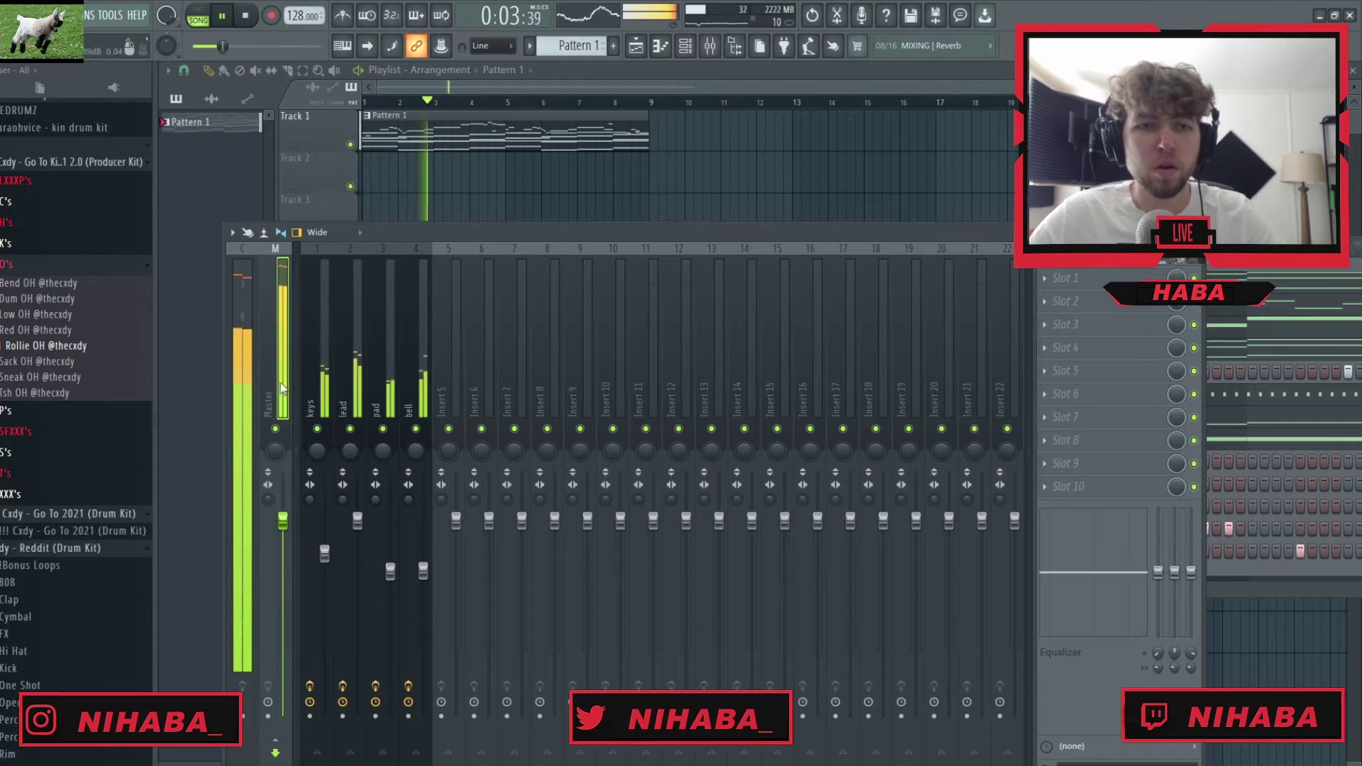
{"action": "left_click", "coordinate": [324, 398]}
{"action": "key", "text": "ctrl+l"}
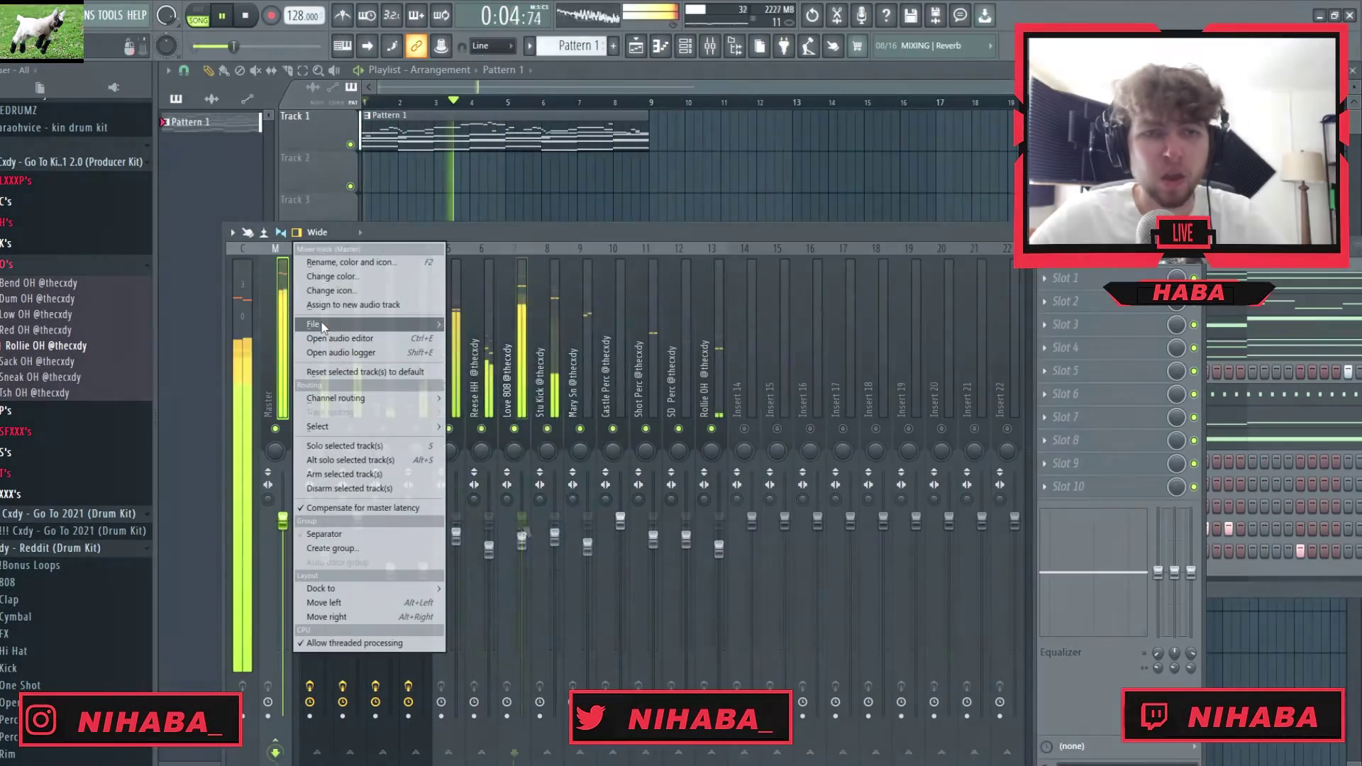
Load the spaceman swag mixer state on the master and check its parametric EQ and soft clipper
{"action": "mouse_move", "coordinate": [369, 323]}
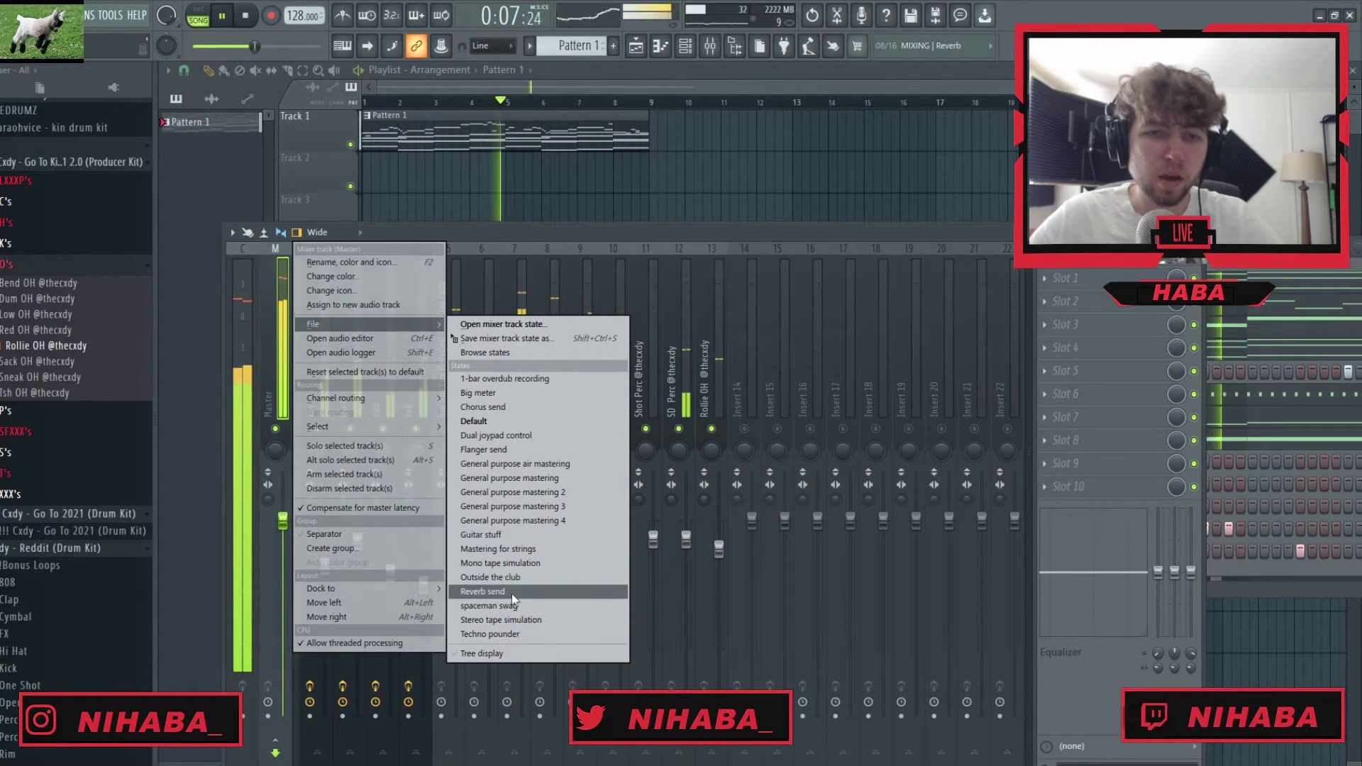
{"action": "left_click", "coordinate": [495, 605]}
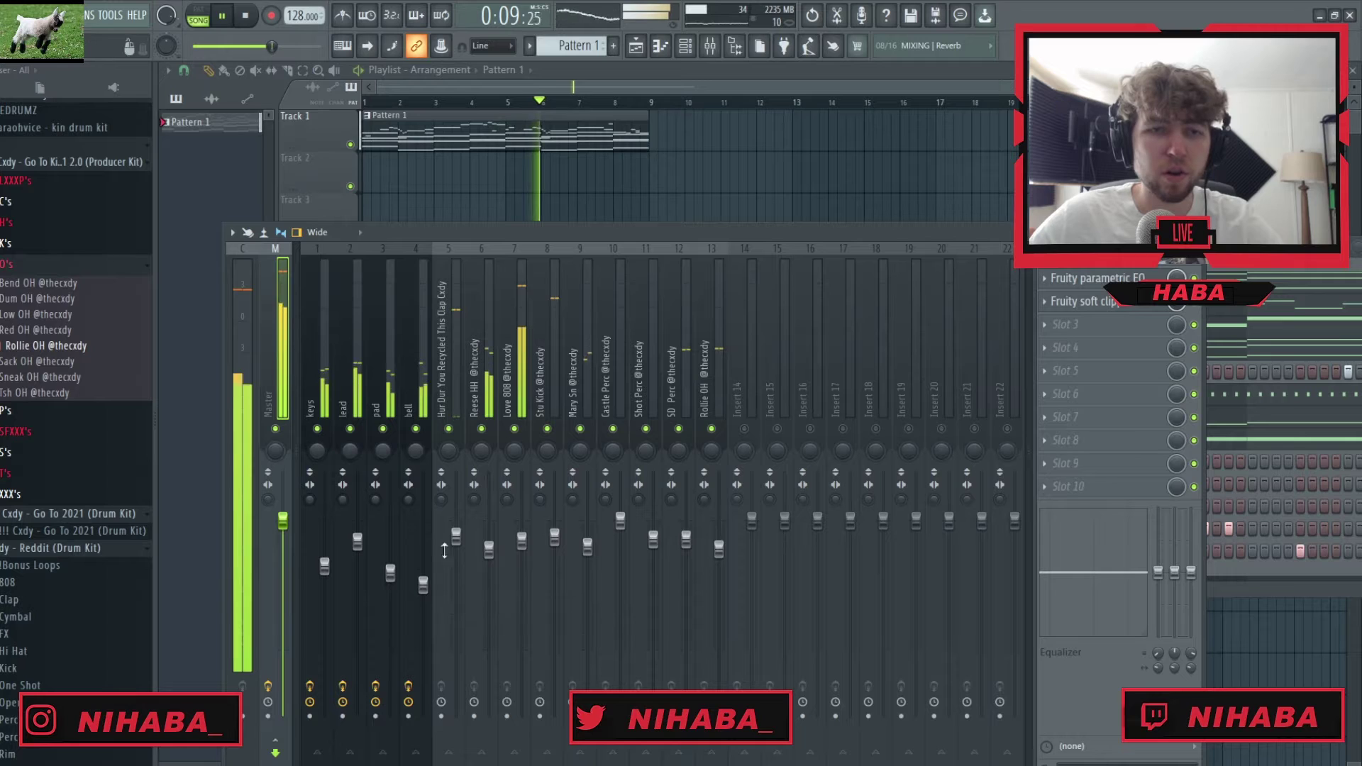
{"action": "left_click", "coordinate": [1102, 281]}
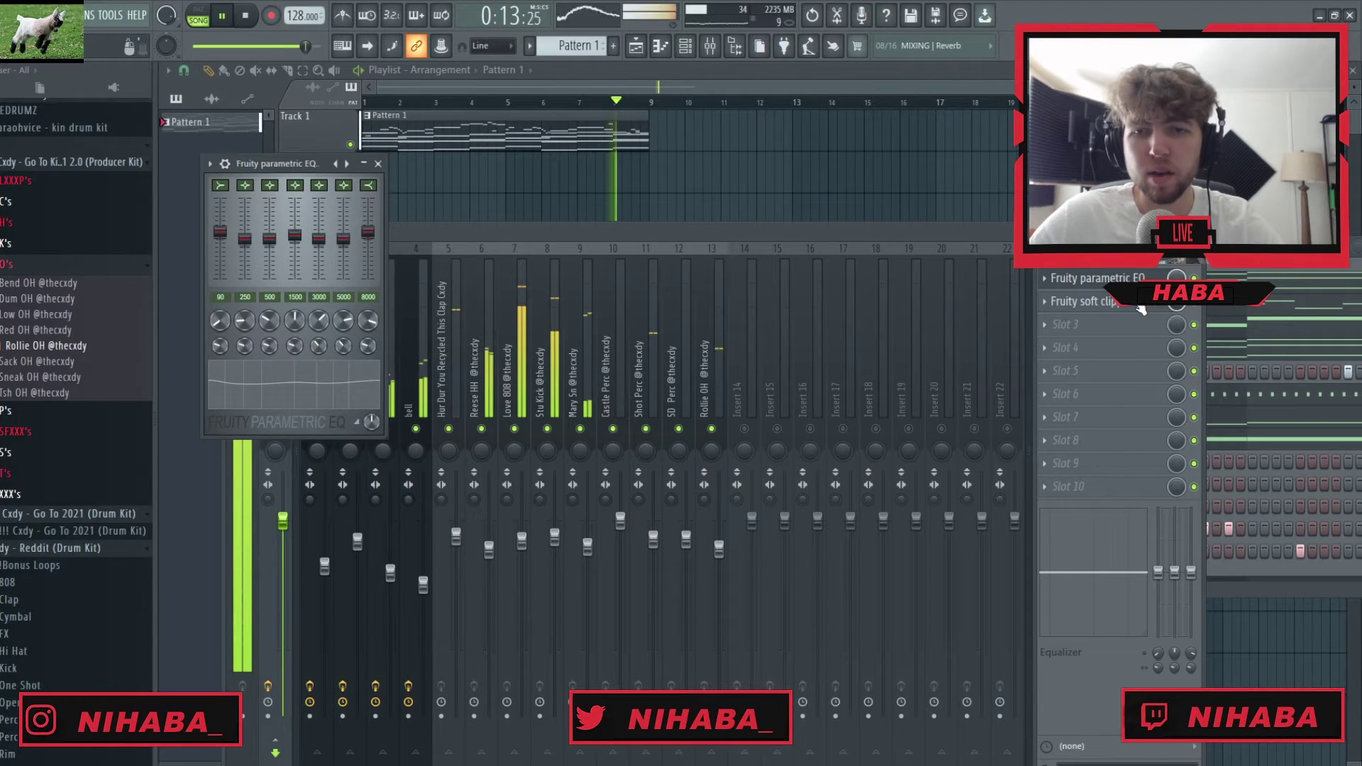
{"action": "left_click", "coordinate": [1138, 302]}
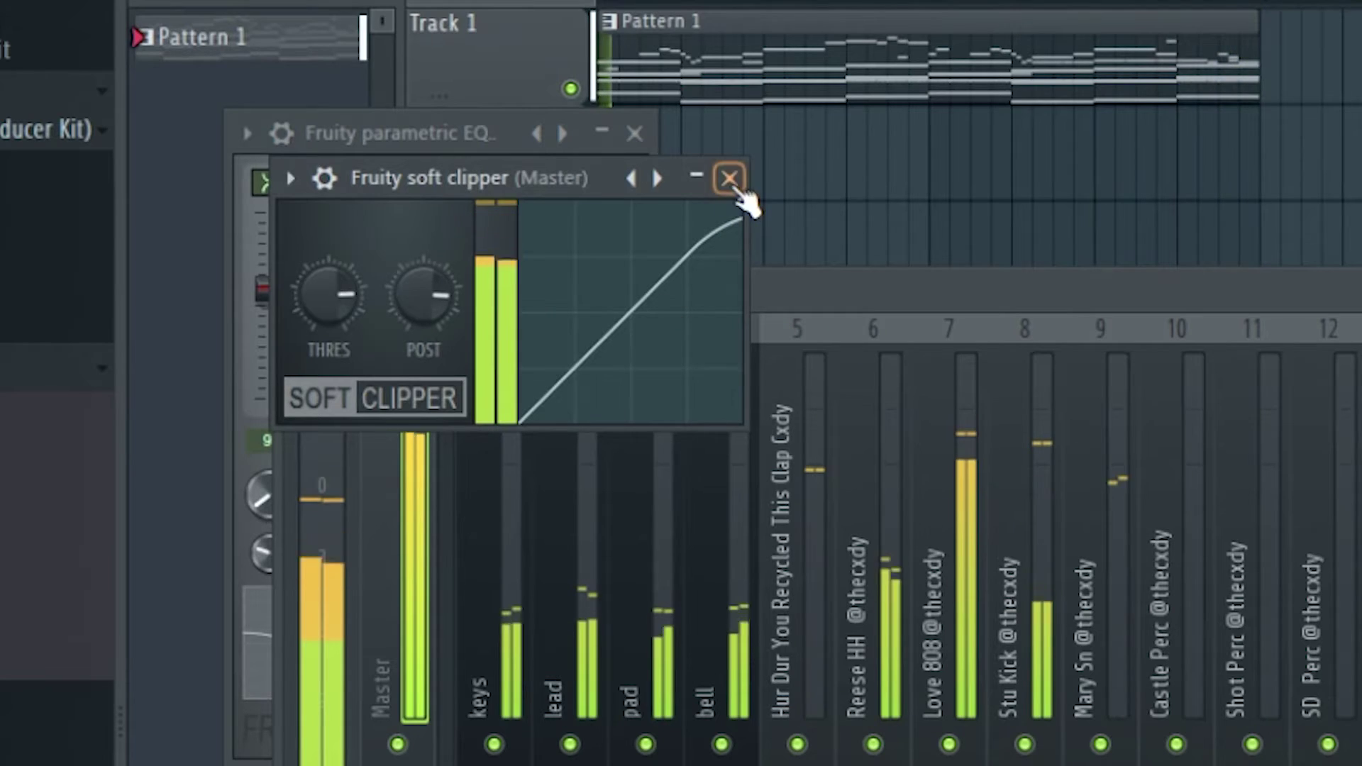
{"action": "left_click", "coordinate": [729, 178]}
{"action": "left_click", "coordinate": [633, 133]}
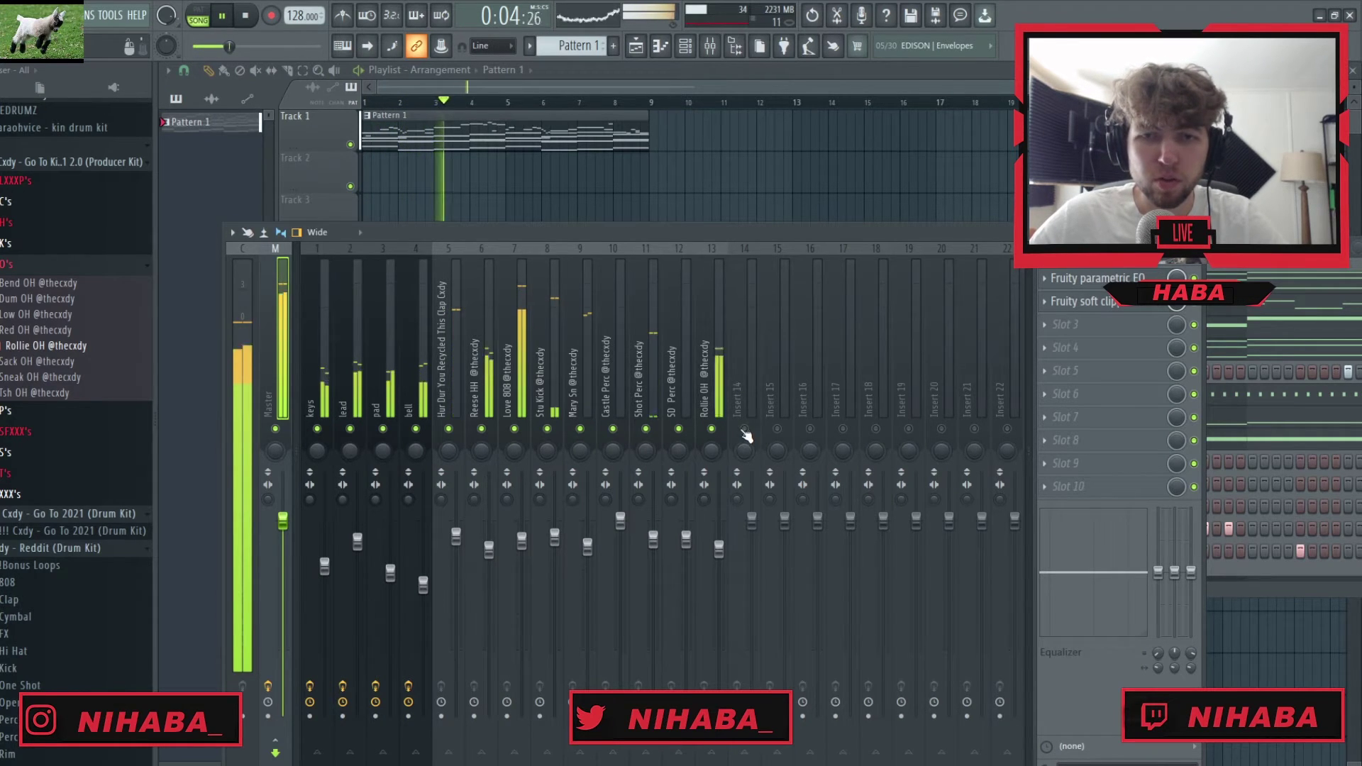
Mute the unused inserts 14 to 22 and close the Mixer and Channel rack
{"action": "left_click_drag", "start_coordinate": [743, 430], "coordinate": [1007, 430]}
{"action": "left_click", "coordinate": [1195, 233]}
{"action": "left_click", "coordinate": [685, 47]}
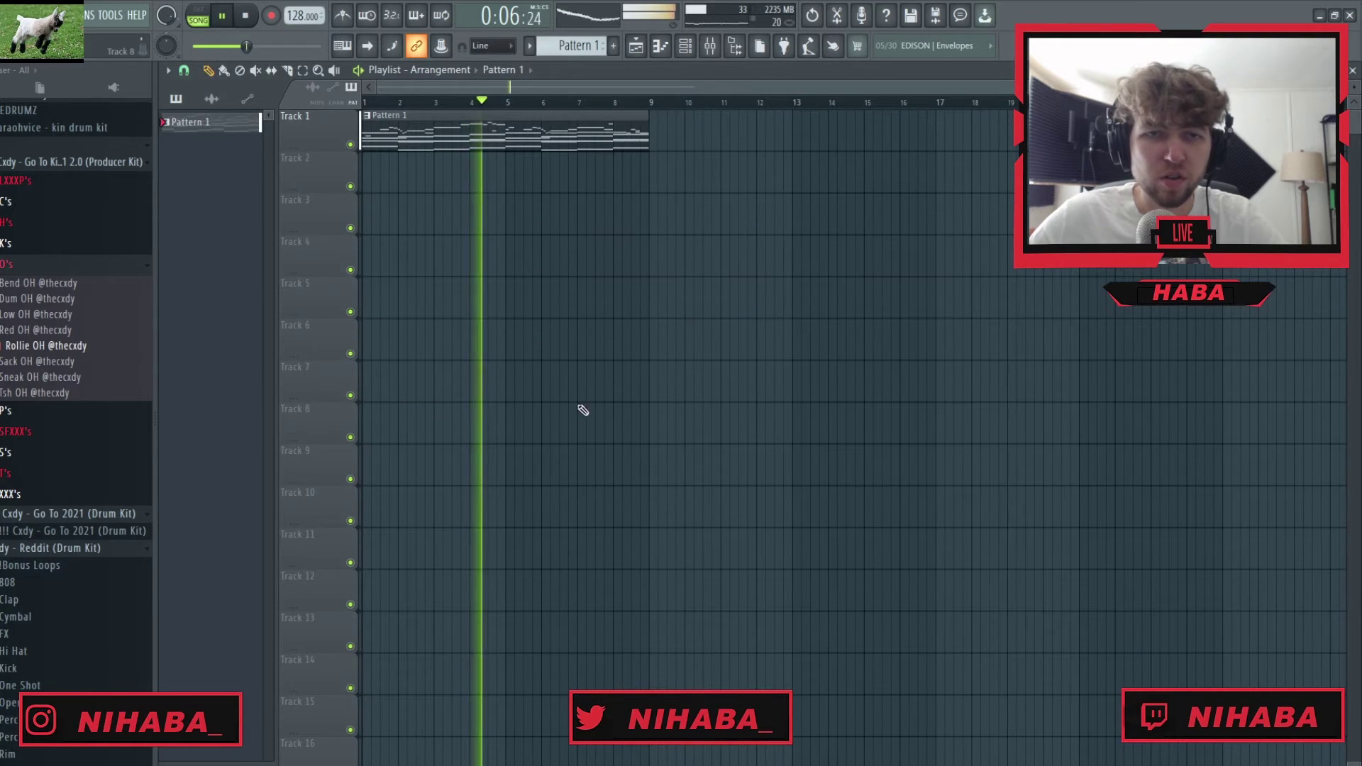
Delete the Pattern 1 clip from Track 1 and the first lead clip on Track 2
{"action": "scroll", "coordinate": [584, 407], "scroll_direction": "up", "scroll_amount": 1}
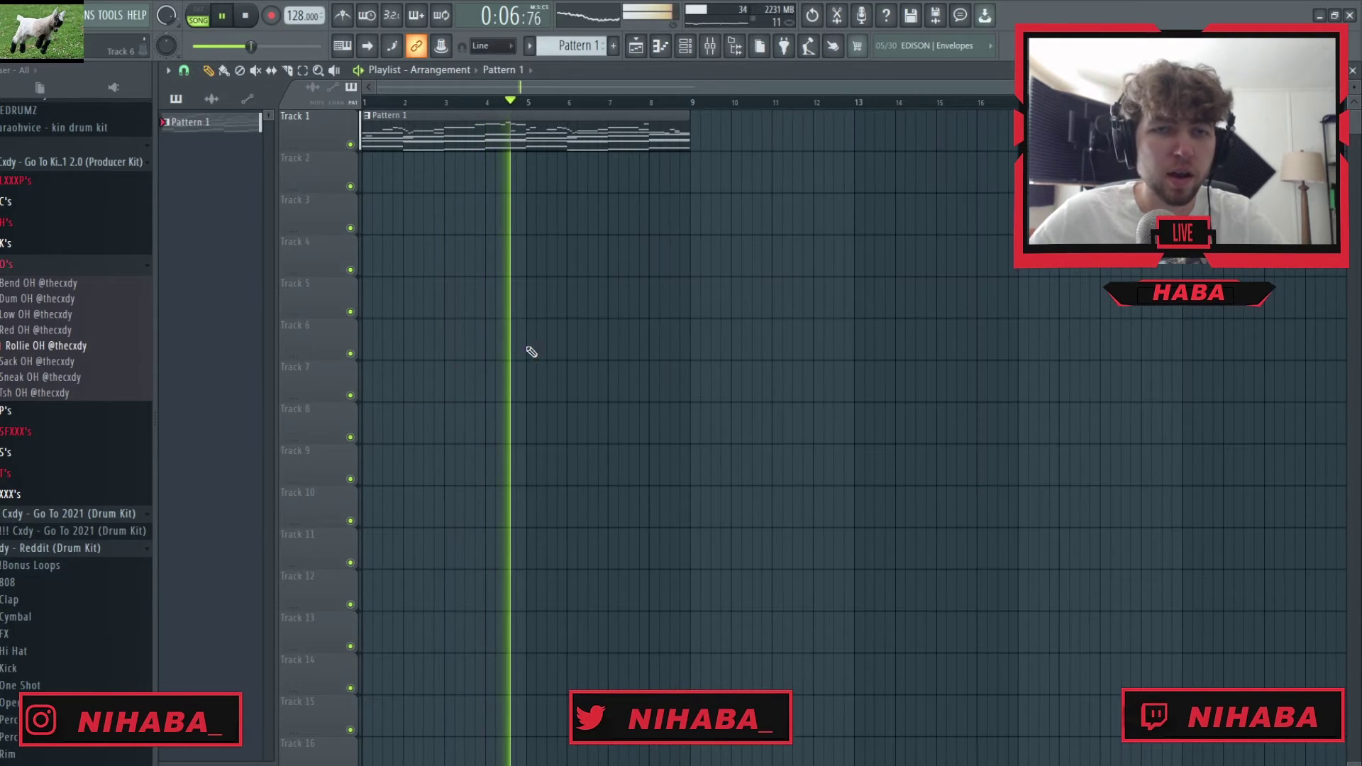
{"action": "right_click", "coordinate": [576, 145]}
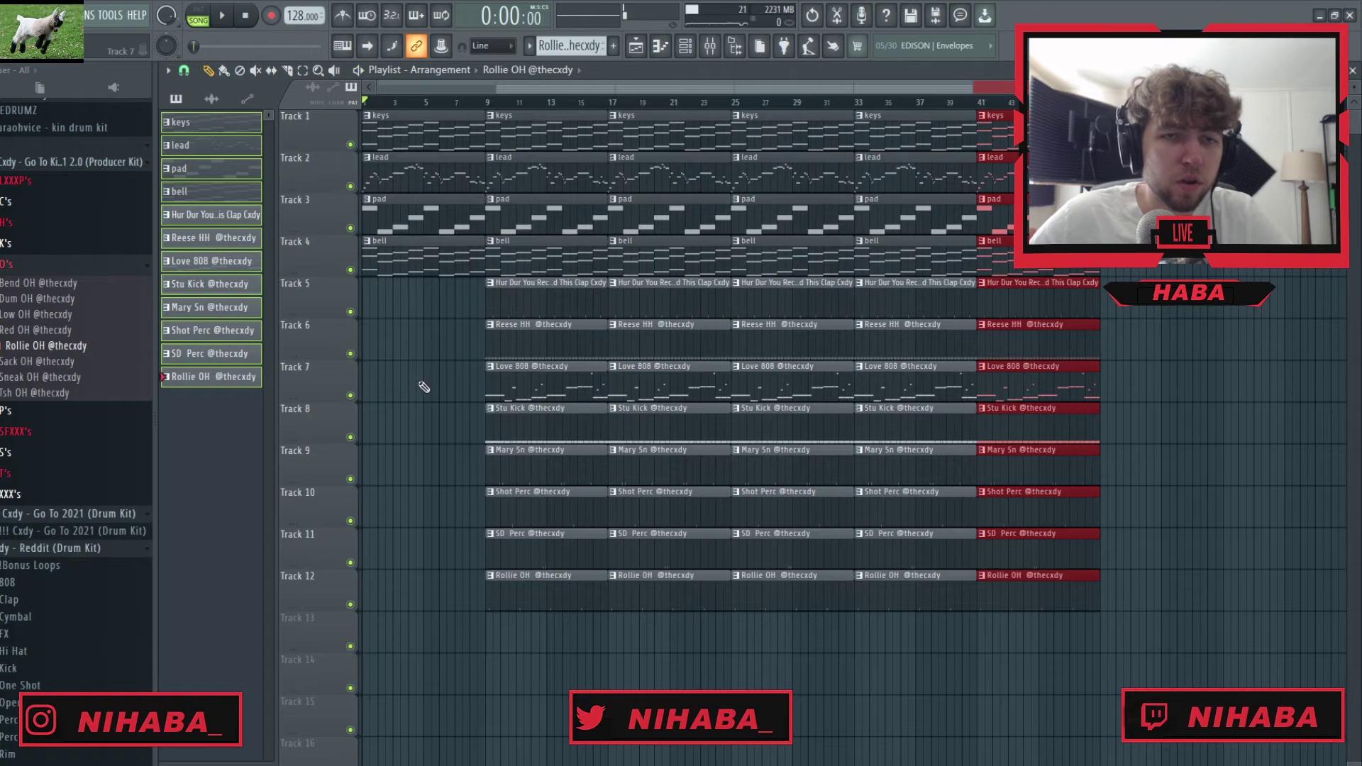
{"action": "key", "text": "space"}
{"action": "scroll", "coordinate": [397, 385], "scroll_direction": "up", "scroll_amount": 3}
{"action": "right_click", "coordinate": [430, 190]}
{"action": "key", "text": "space"}
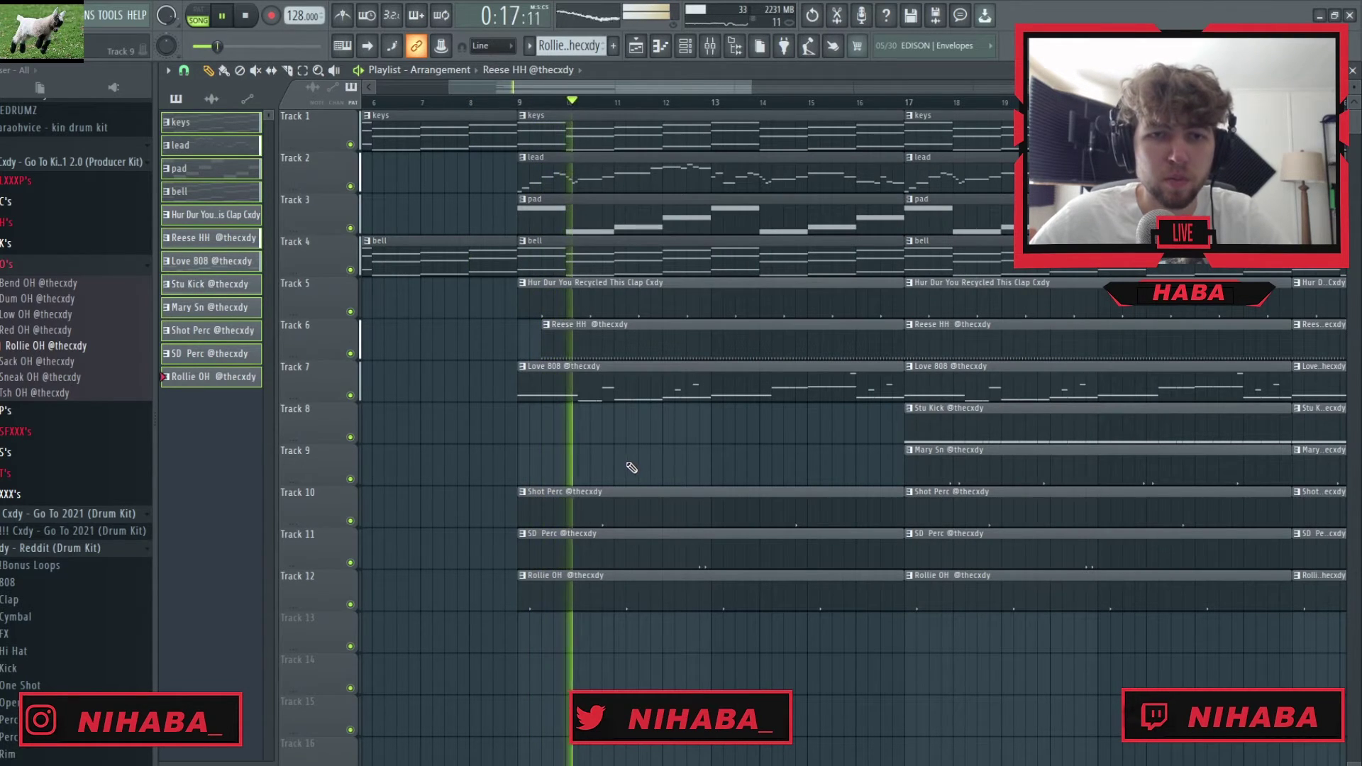
Shorten the Reese HH clip on Track 6 and delete the lead clip at bars 9–17
{"action": "left_click_drag", "start_coordinate": [901, 335], "coordinate": [880, 336]}
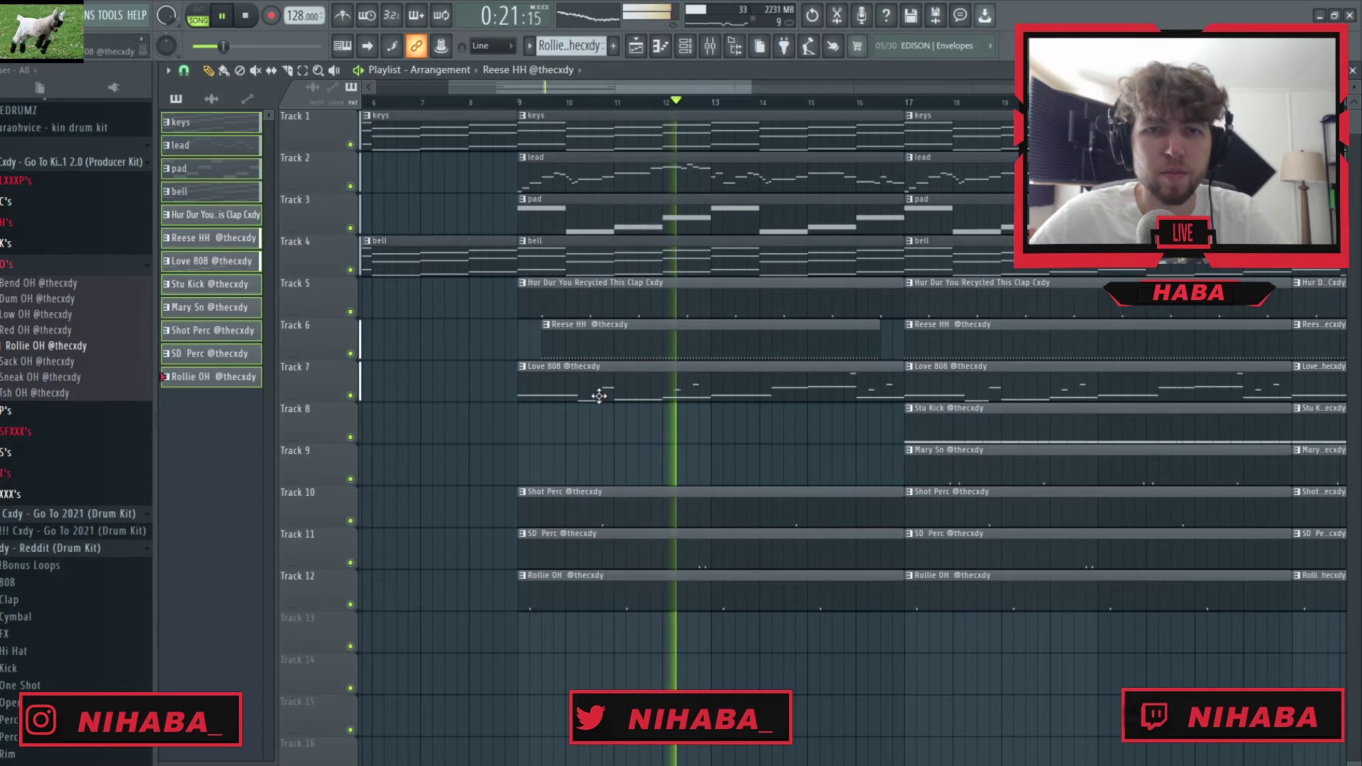
{"action": "right_click", "coordinate": [775, 184]}
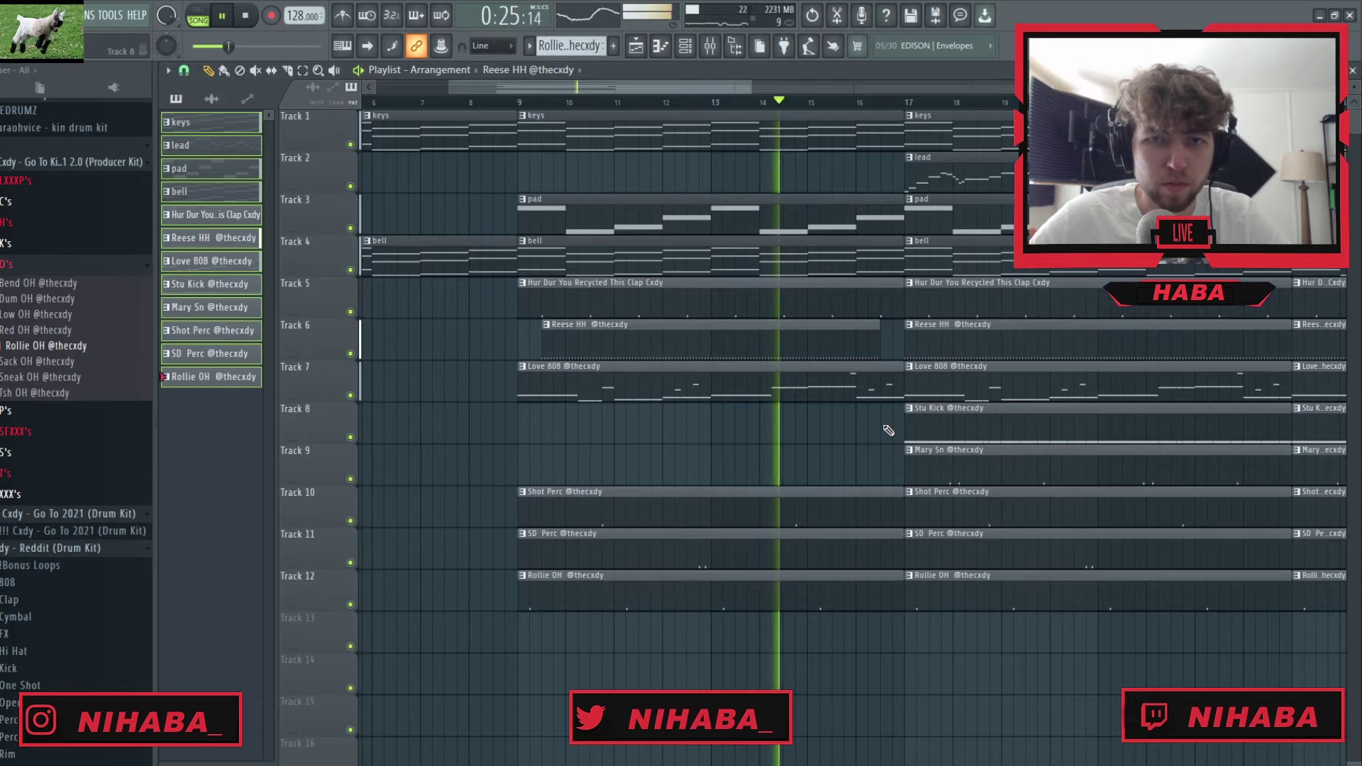
{"action": "scroll", "coordinate": [852, 440], "scroll_direction": "up", "scroll_amount": 4}
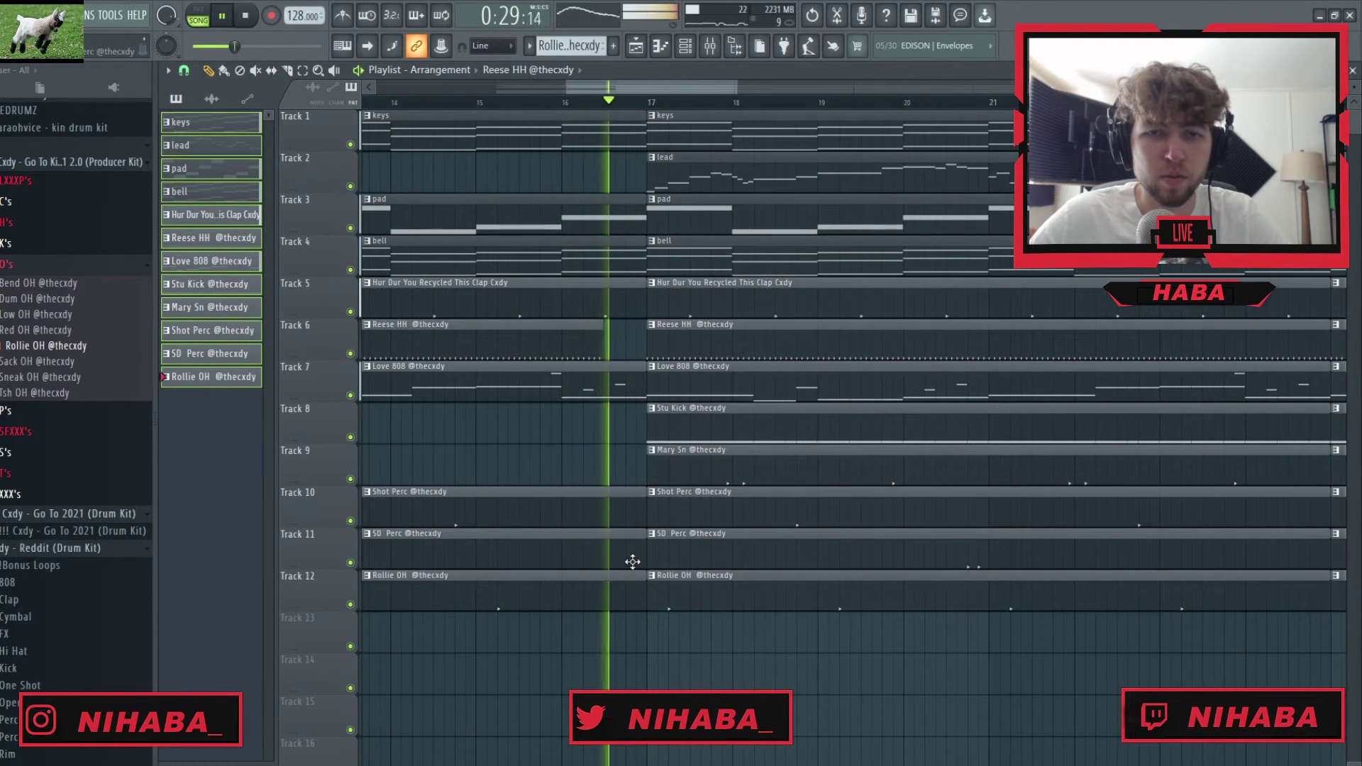
{"action": "scroll", "coordinate": [892, 527], "scroll_direction": "down", "scroll_amount": 6}
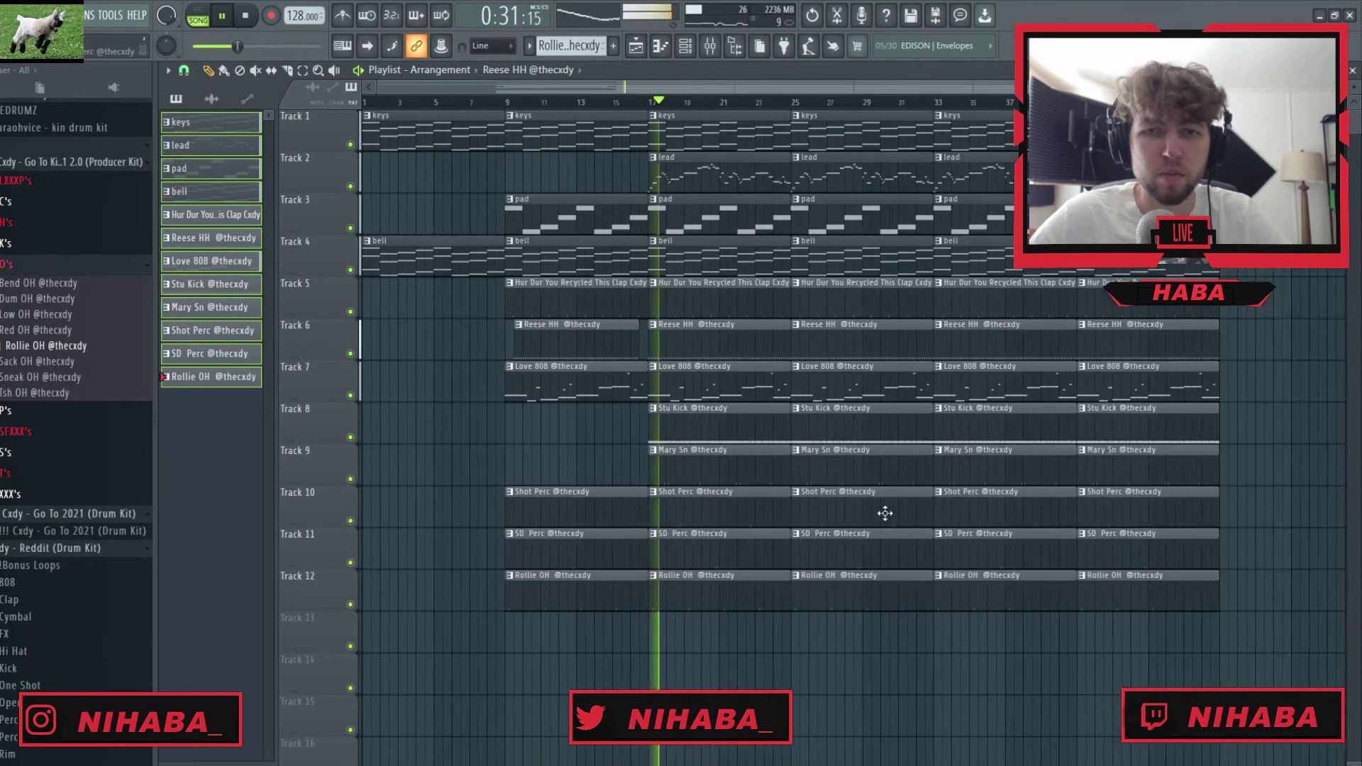
Delete the Shot Perc, SD Perc and Rollie OH clips at bar 25
{"action": "scroll", "coordinate": [776, 487], "scroll_direction": "up", "scroll_amount": 5}
{"action": "scroll", "coordinate": [922, 347], "scroll_direction": "down", "scroll_amount": 4}
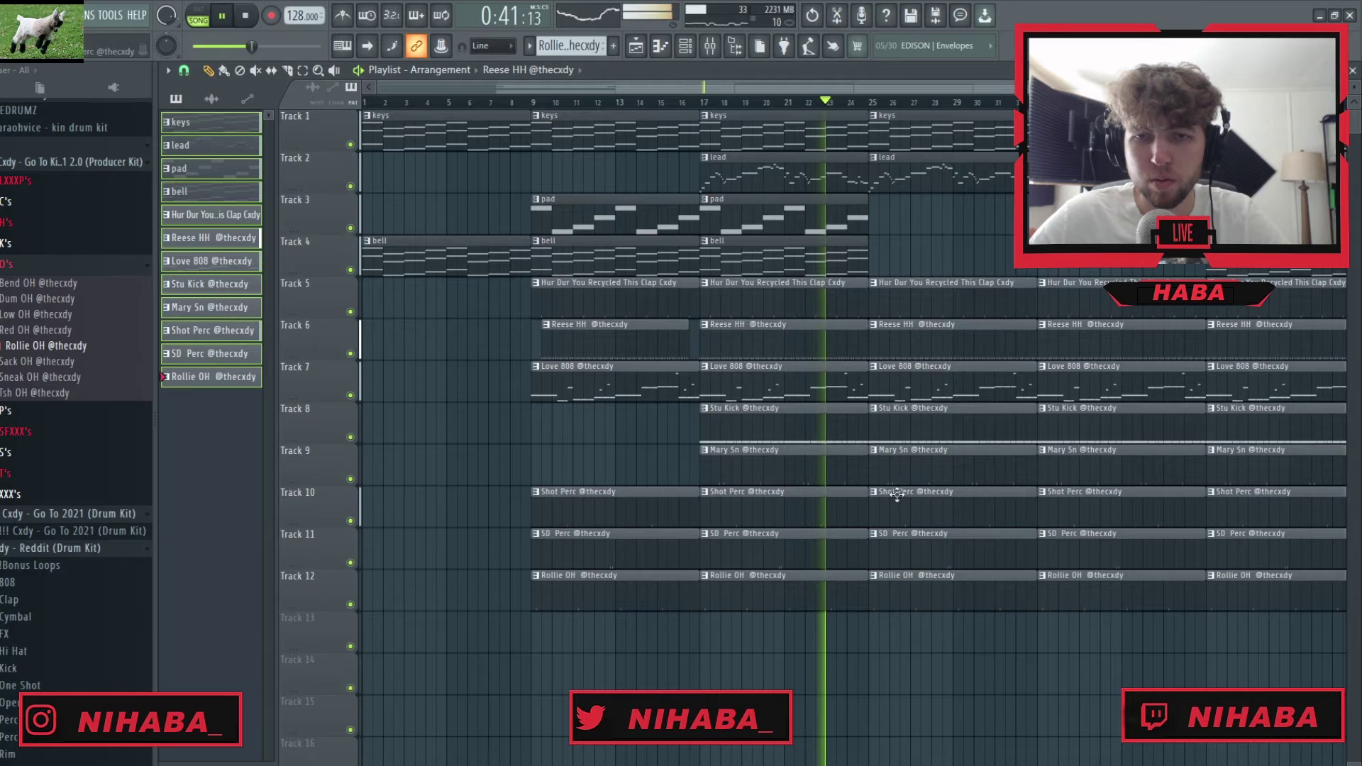
{"action": "scroll", "coordinate": [960, 510], "scroll_direction": "up", "scroll_amount": 2}
{"action": "right_click", "coordinate": [870, 505]}
{"action": "right_click", "coordinate": [875, 544]}
{"action": "right_click", "coordinate": [886, 583]}
Delete the Mary Sn and Stu Kick clips at bar 33 and trim the bar-25 Reese HH clip's start
{"action": "scroll", "coordinate": [943, 585], "scroll_direction": "down", "scroll_amount": 3}
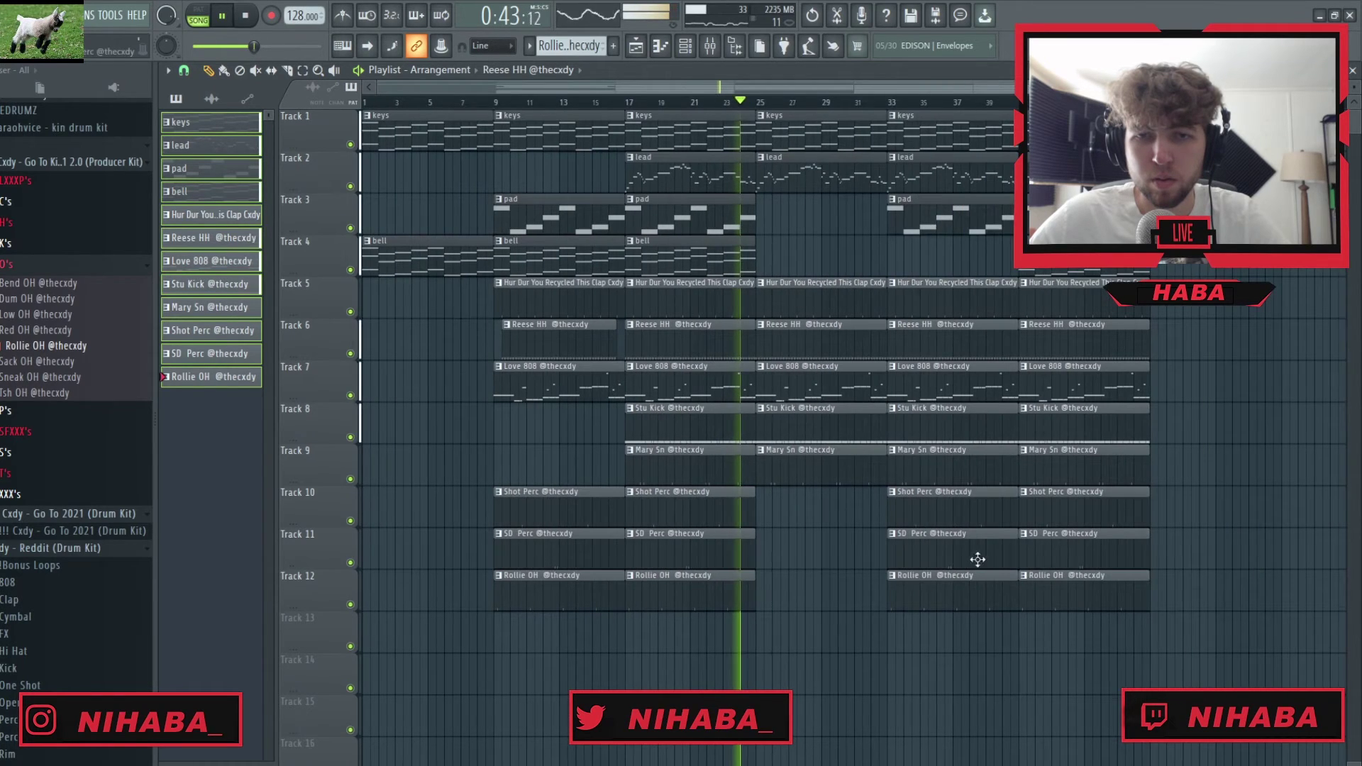
{"action": "scroll", "coordinate": [870, 543], "scroll_direction": "up", "scroll_amount": 1}
{"action": "right_click", "coordinate": [936, 464]}
{"action": "right_click", "coordinate": [958, 425]}
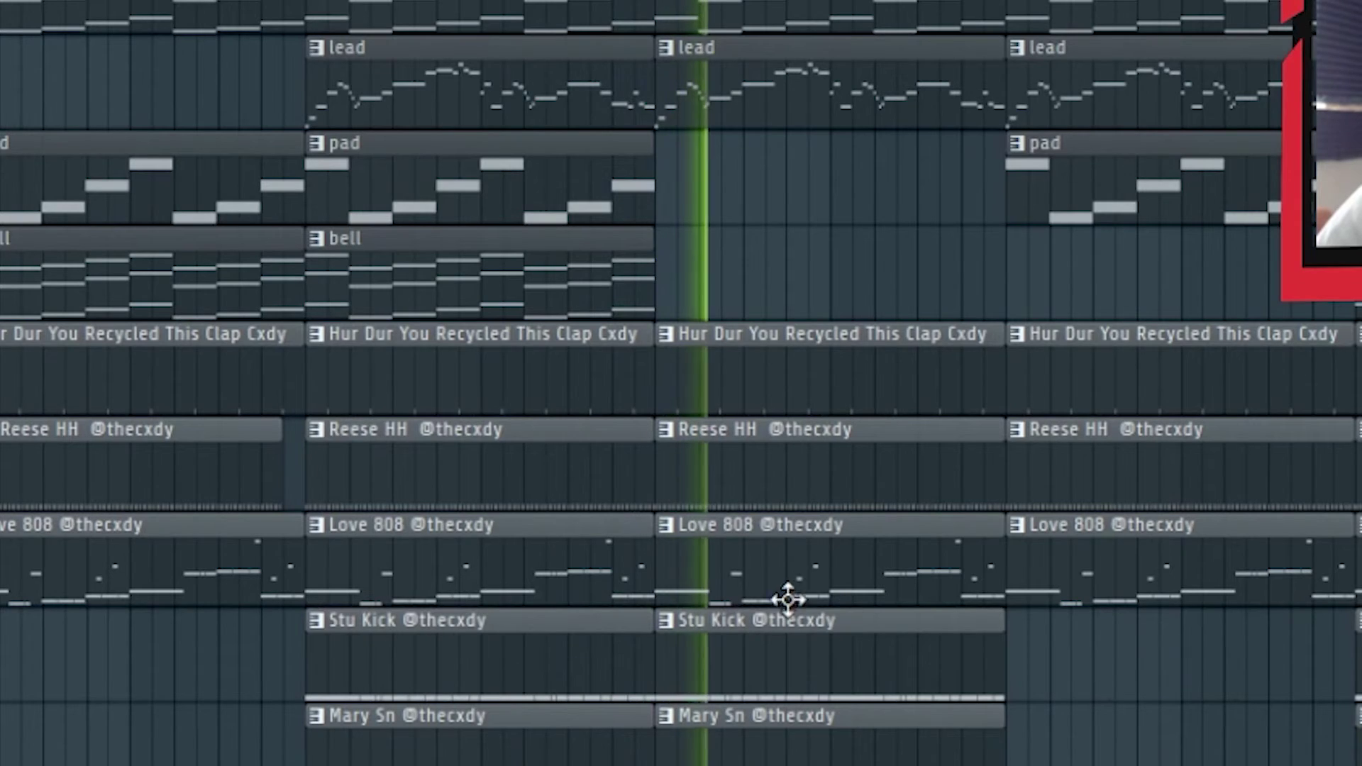
{"action": "left_click_drag", "start_coordinate": [744, 351], "coordinate": [753, 351]}
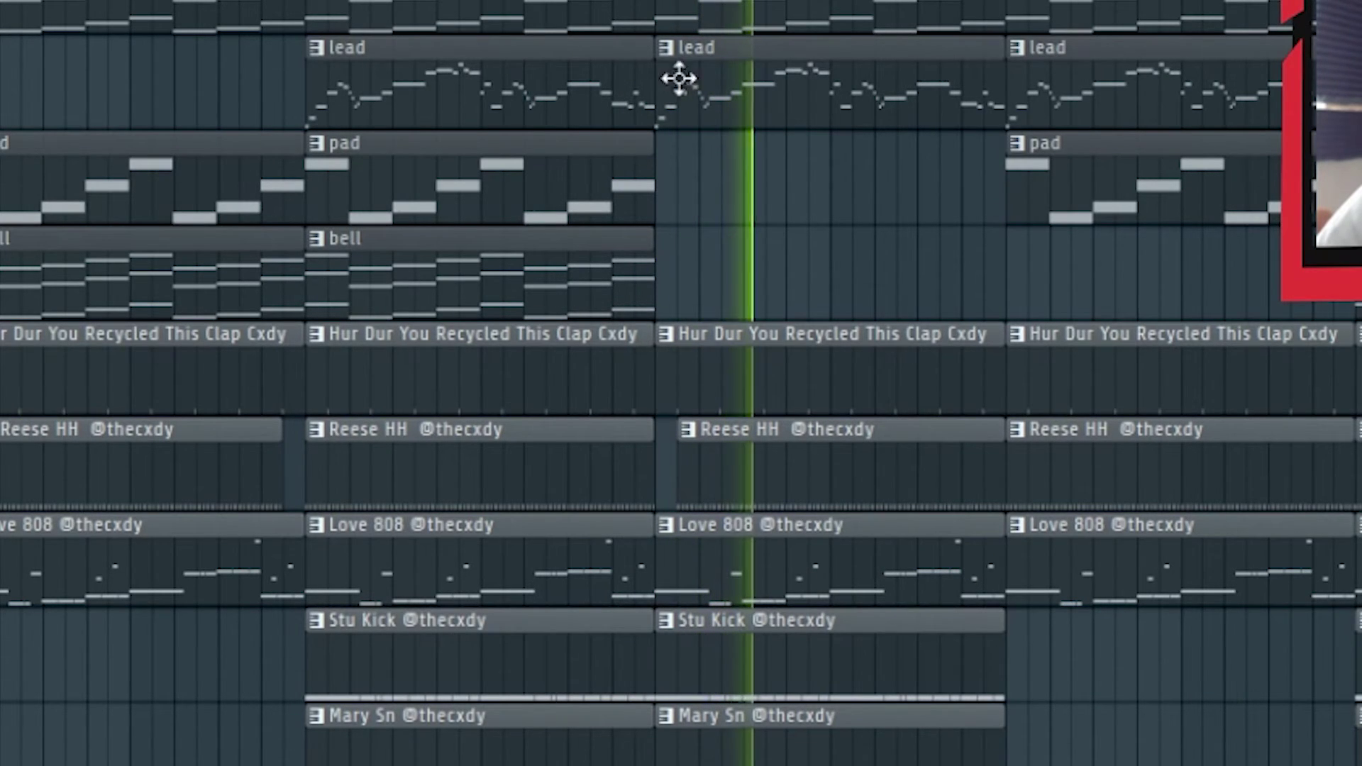